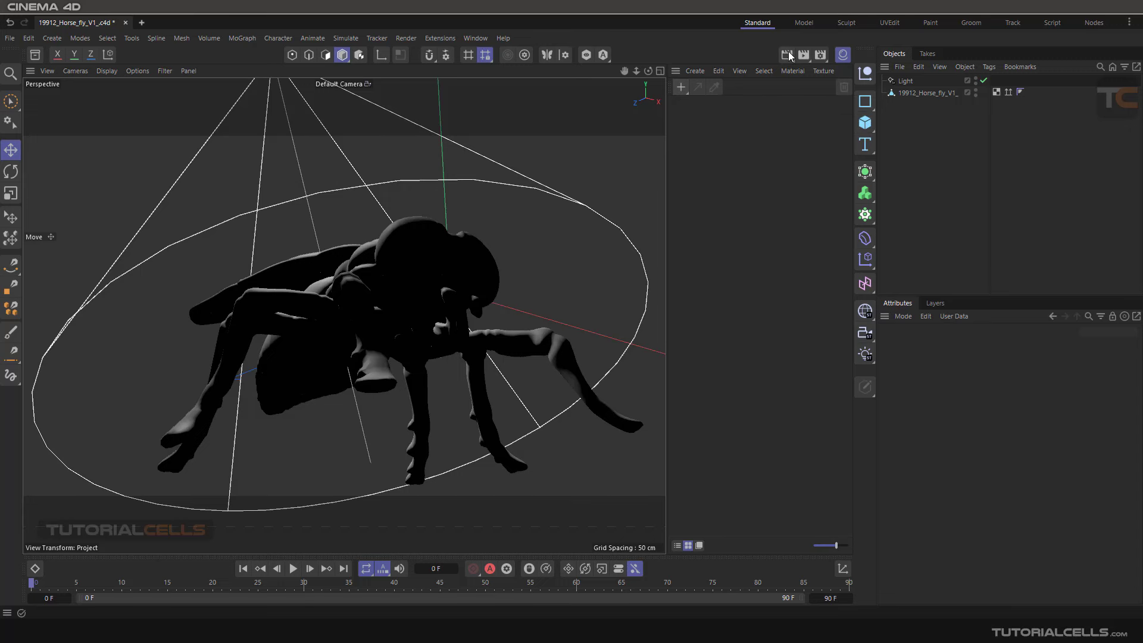
Step: Review the renderer choices in the render settings without changing the renderer
click(821, 55)
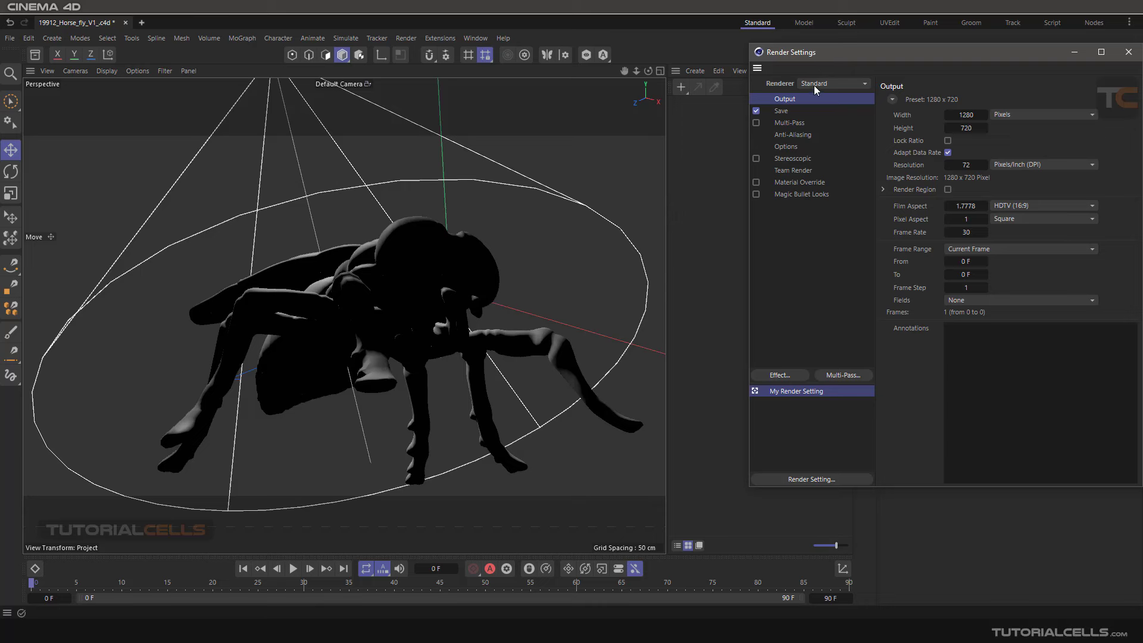
click(825, 83)
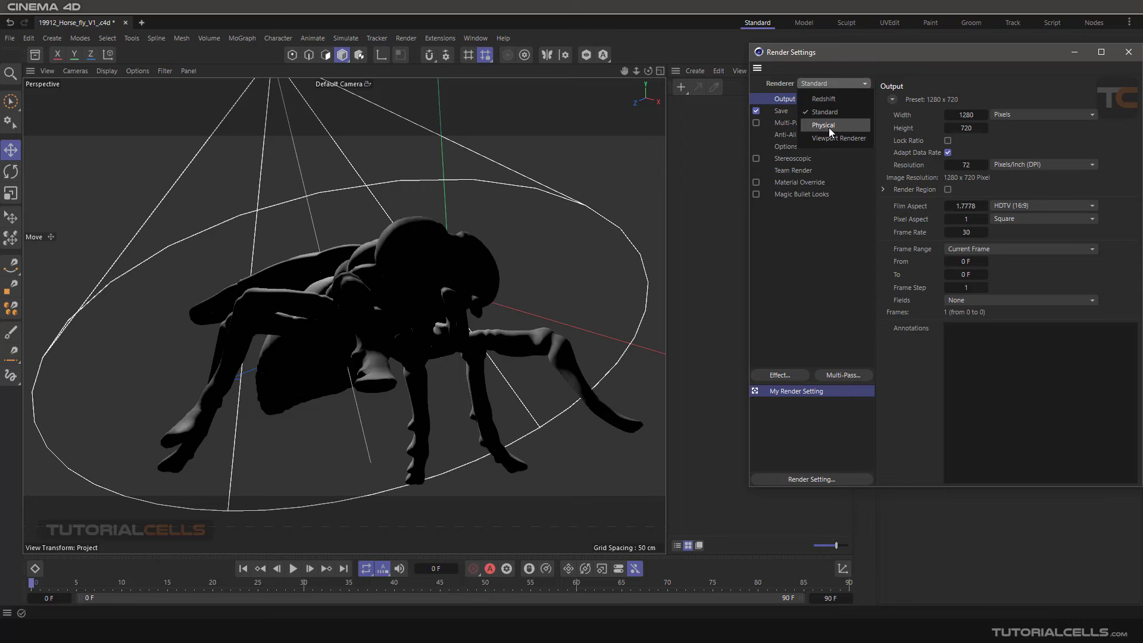
click(809, 61)
click(1128, 52)
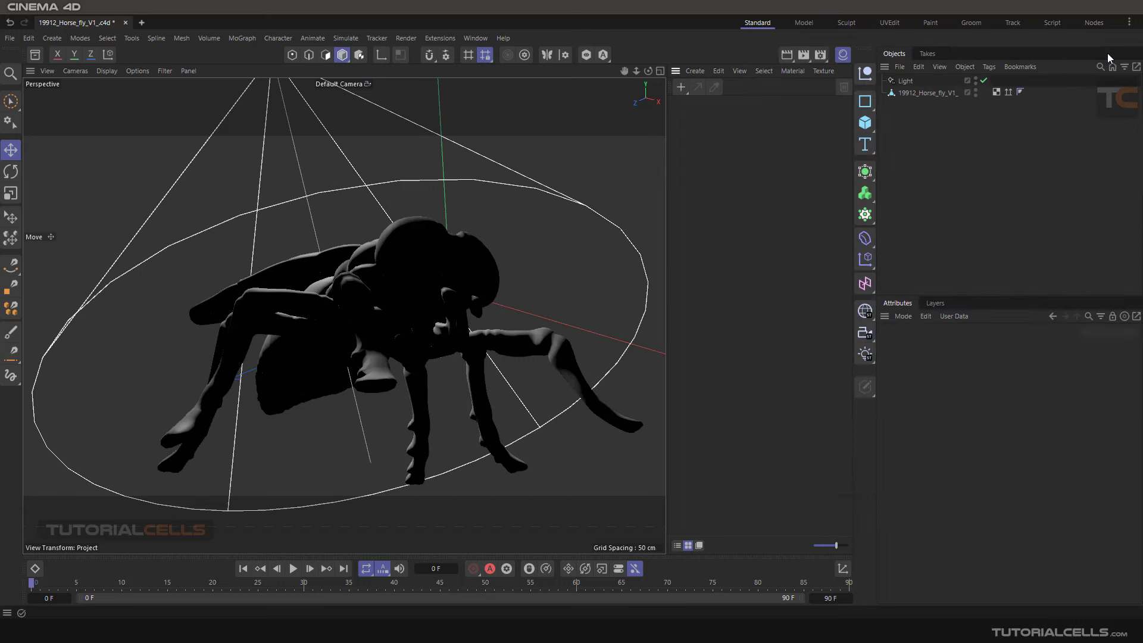
Step: Create a new standard material, assign it to the horse fly object, and show the material's settings
click(680, 88)
drag(685, 113, 926, 96)
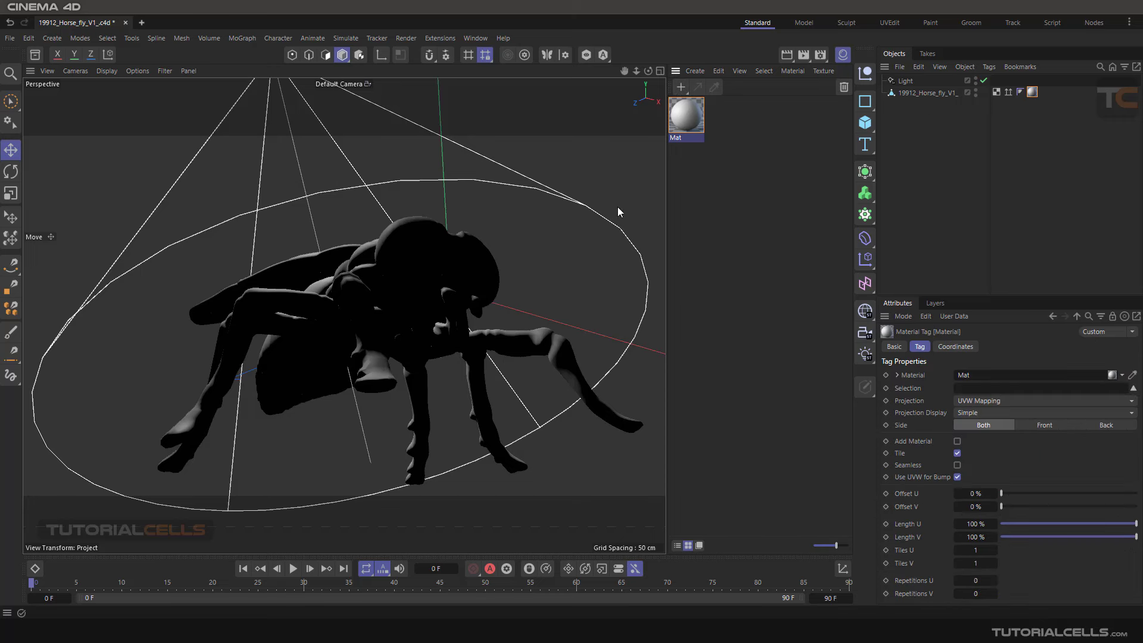
click(684, 123)
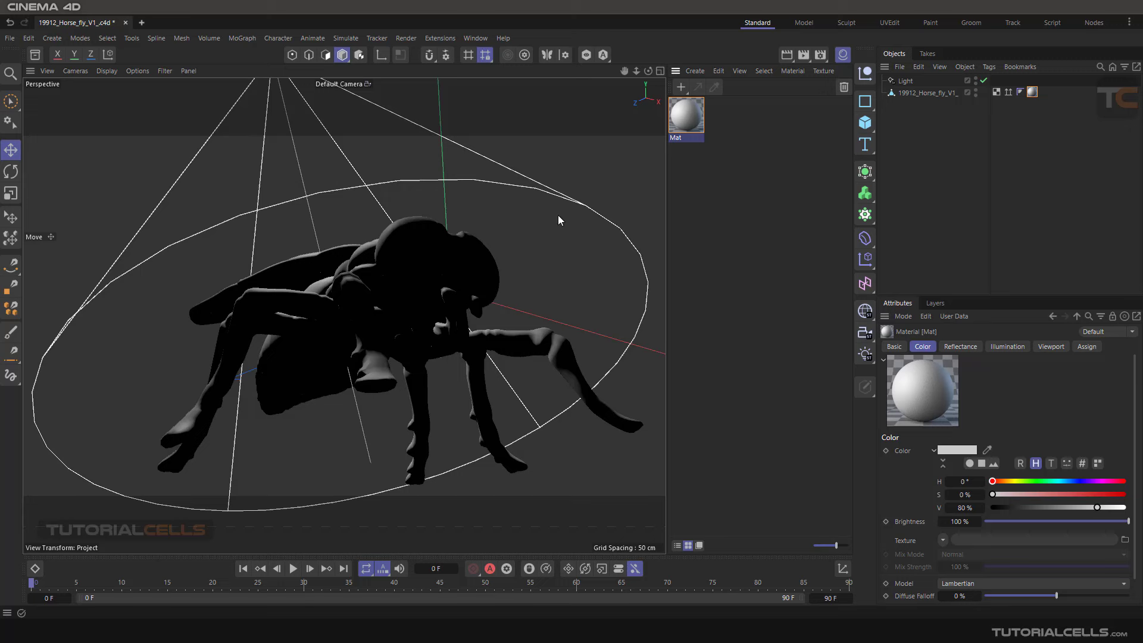
Step: Preview the horse fly with an interactive render region from a slightly rotated view, and switch the region off
click(788, 55)
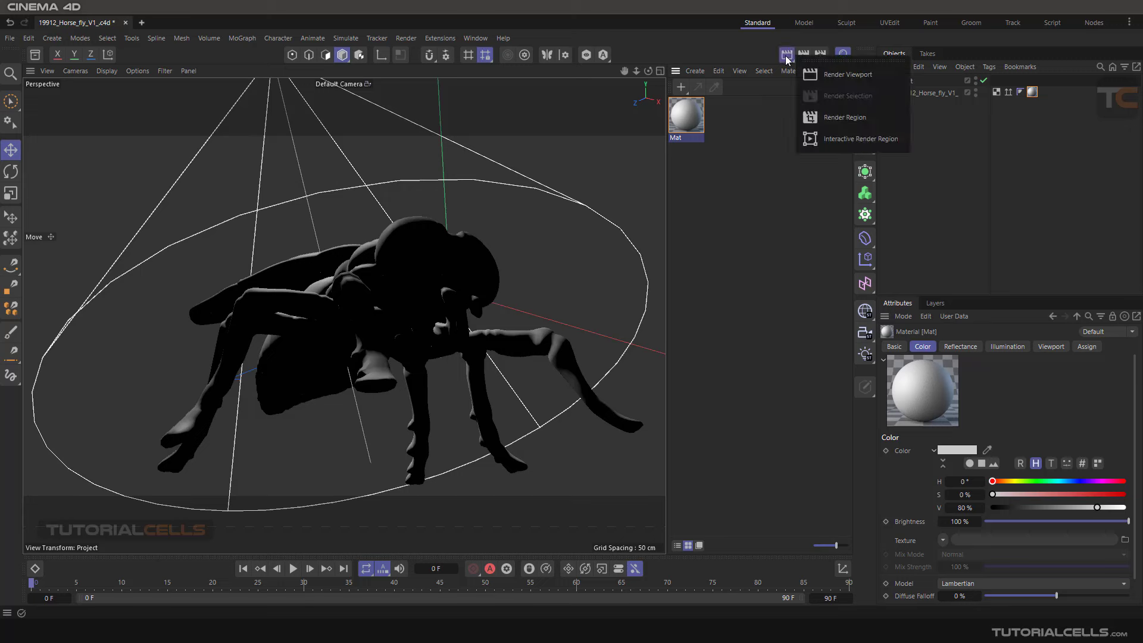
click(807, 139)
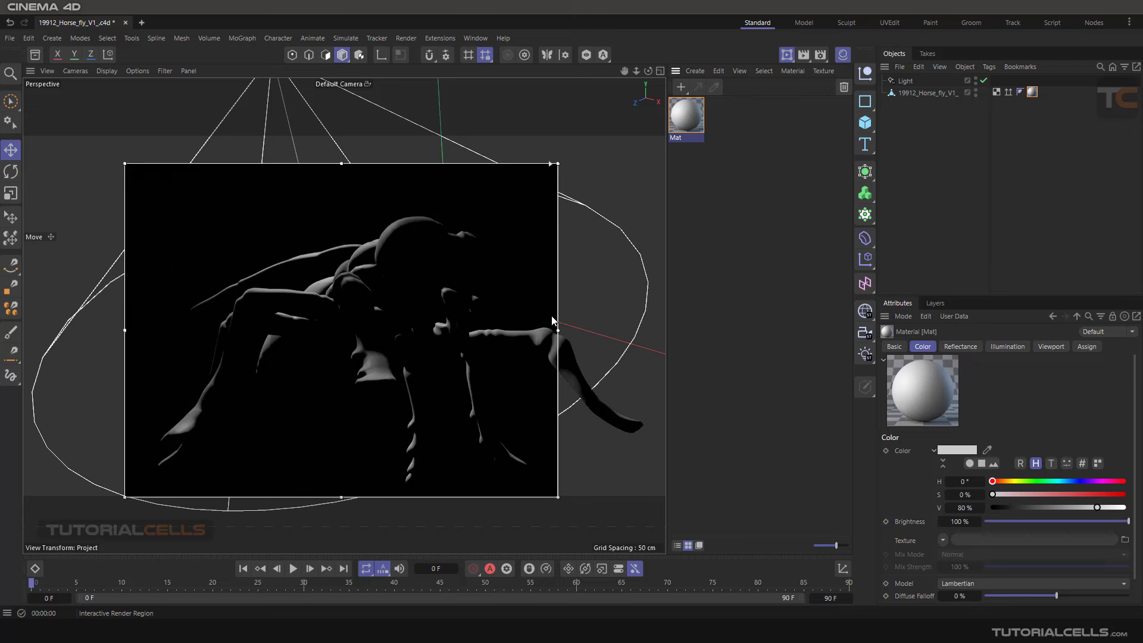
alt+drag(479, 264, 431, 285)
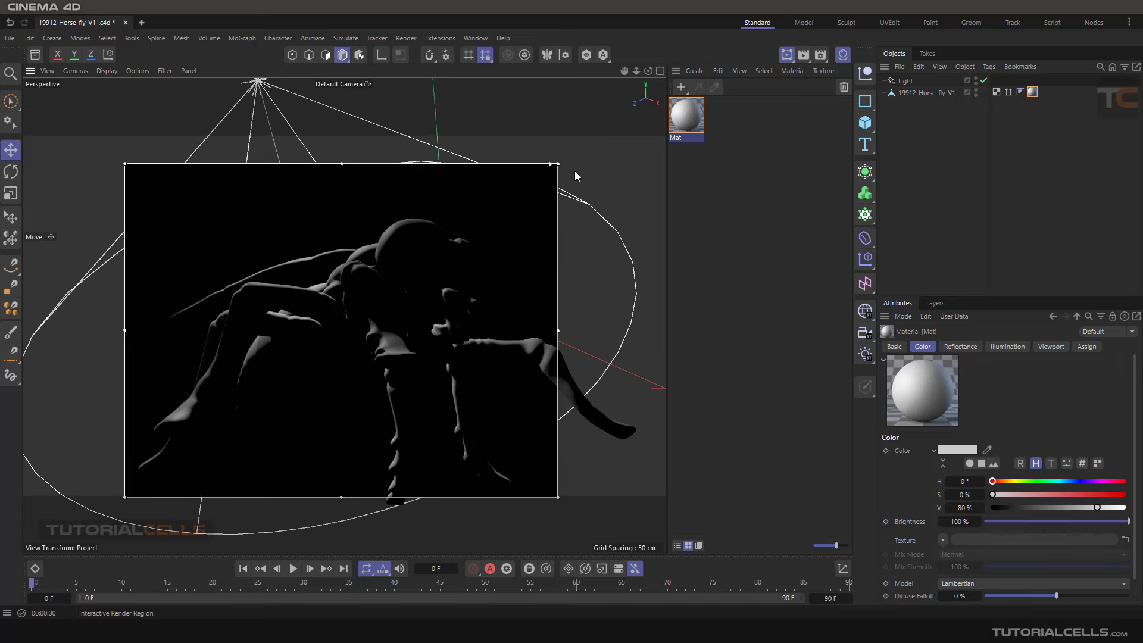
click(787, 54)
Step: Examine the spot light's placement and direction relative to the horse fly from several angles, with the light selected
scroll(380, 280, down, 3)
scroll(380, 280, down, 3)
alt+drag(380, 279, 331, 440)
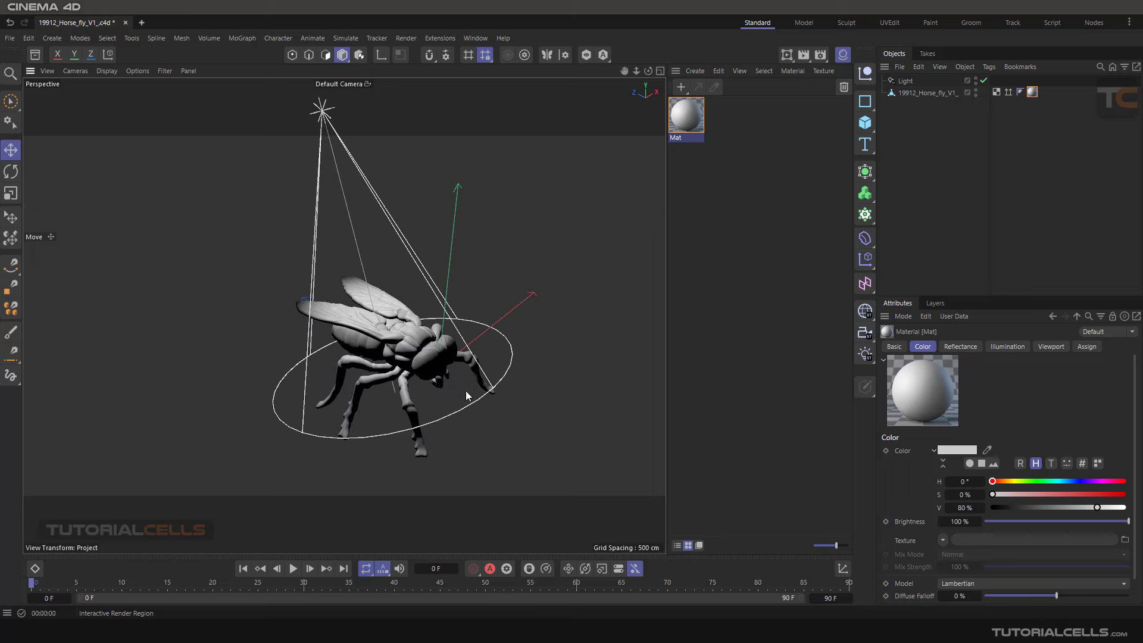
click(469, 408)
alt+drag(382, 401, 313, 381)
drag(409, 406, 420, 459)
alt+right_drag(434, 378, 416, 252)
alt+middle_drag(417, 251, 412, 226)
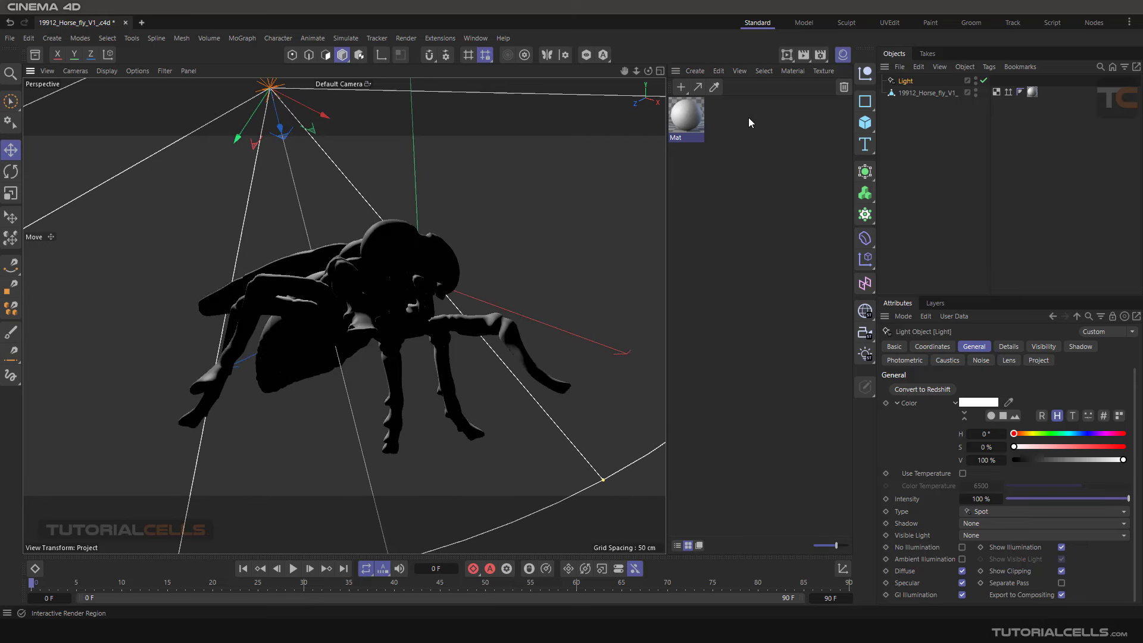
Step: Turn on the interactive render region and enlarge it to cover nearly the whole horse fly in the perspective view
click(786, 55)
alt+drag(425, 315, 637, 113)
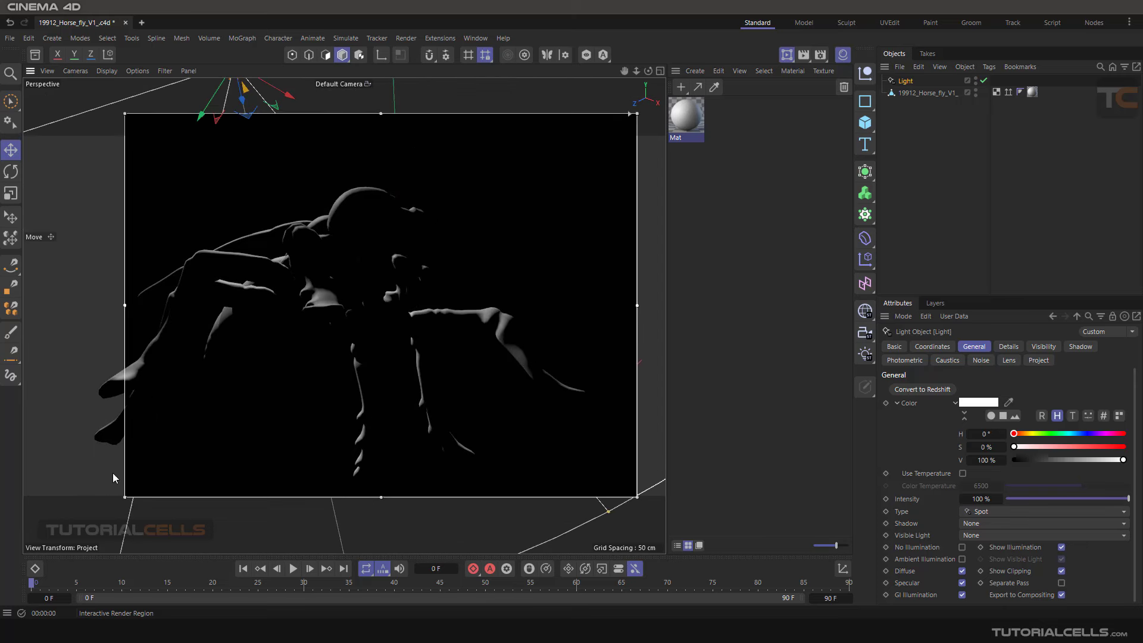
drag(125, 497, 57, 526)
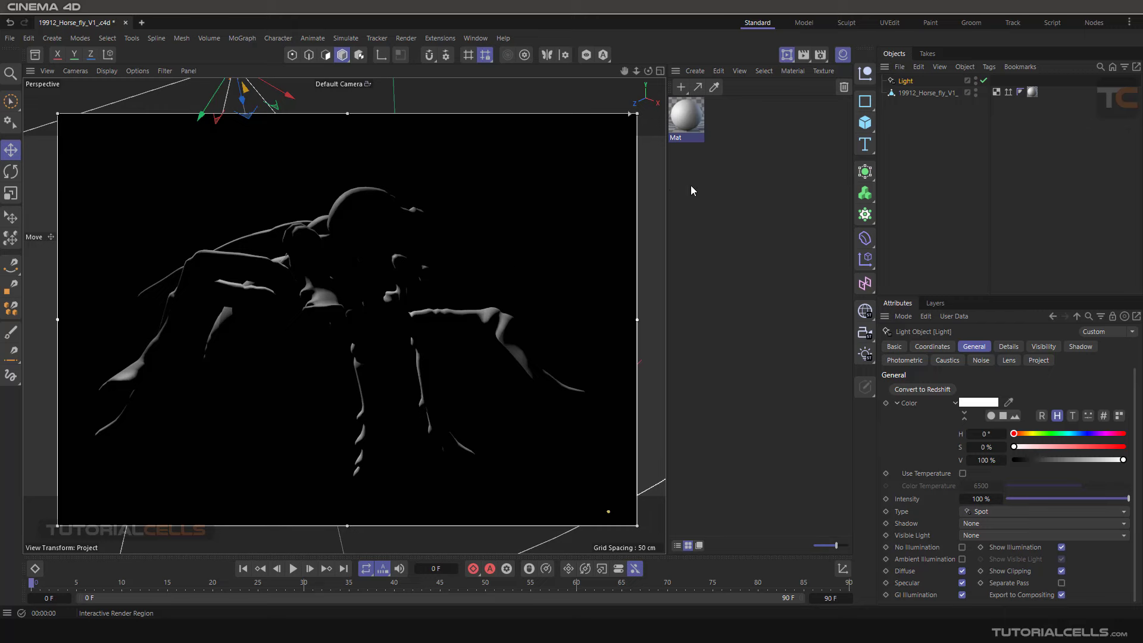
alt+drag(378, 276, 274, 148)
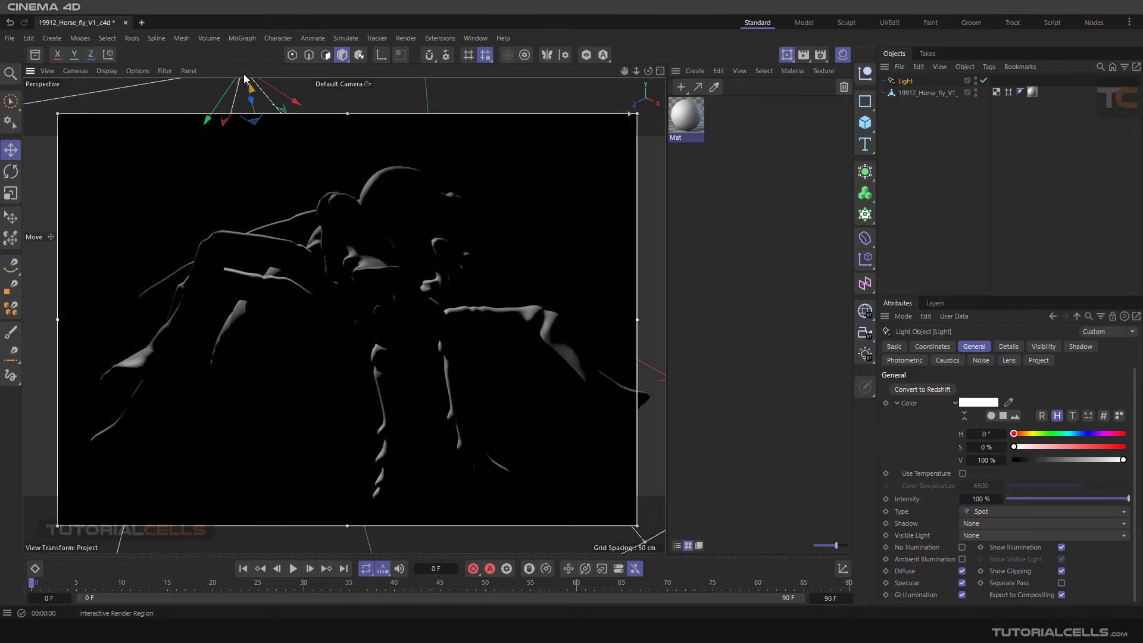
drag(347, 117, 348, 82)
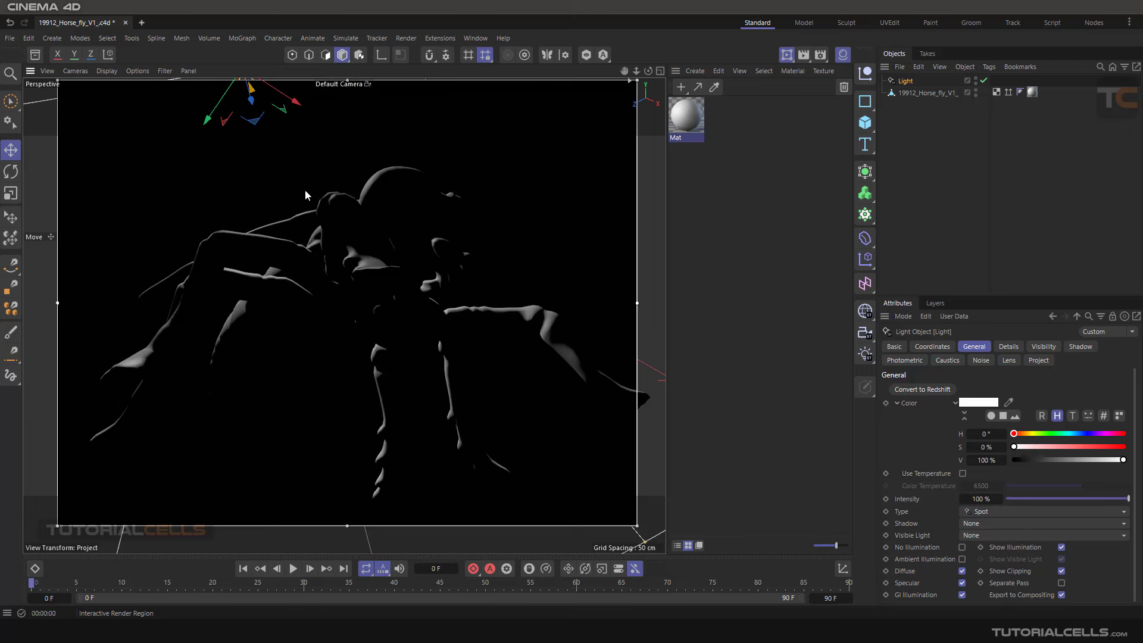
Step: Open the Mat material in the Material Editor beside the render region and enable its Luminance channel
click(658, 212)
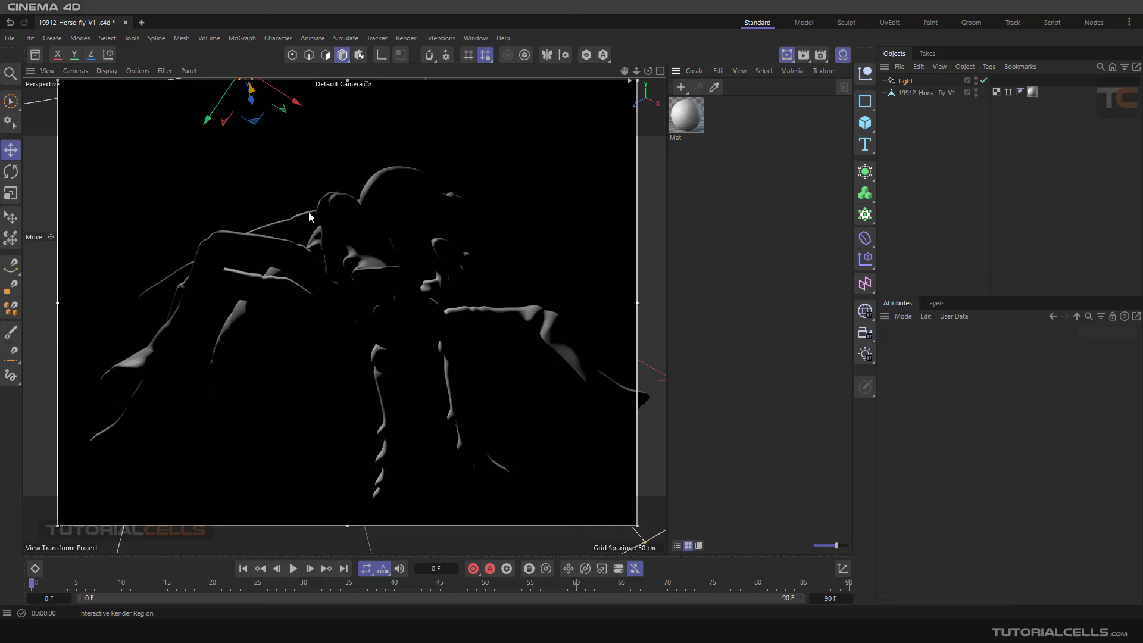
click(689, 118)
double_click(690, 114)
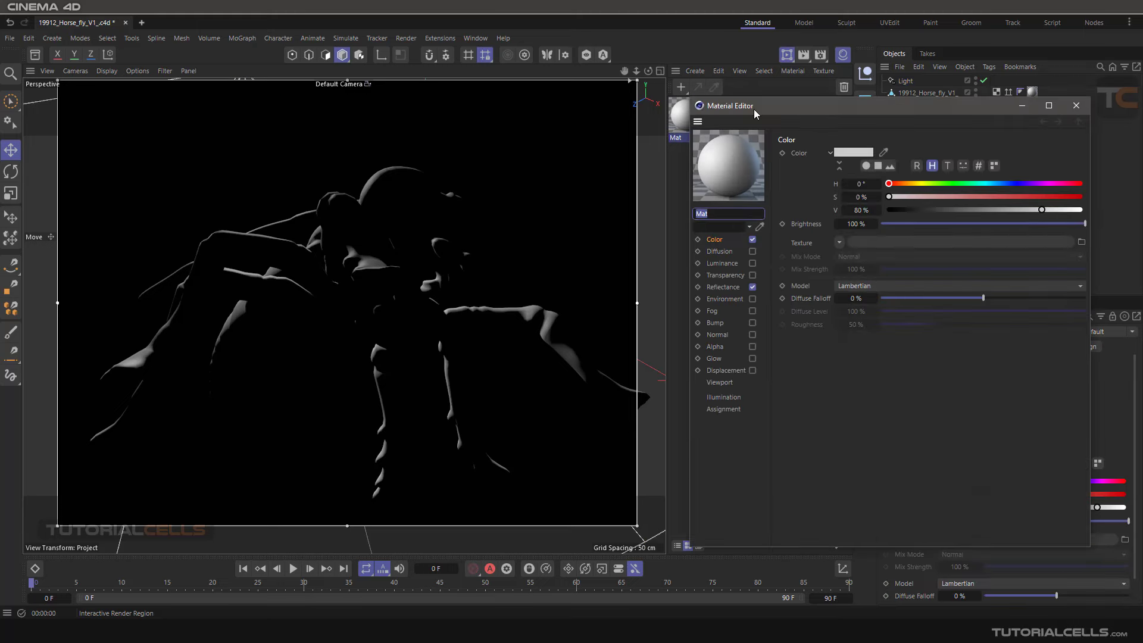
drag(754, 109, 659, 90)
double_click(625, 196)
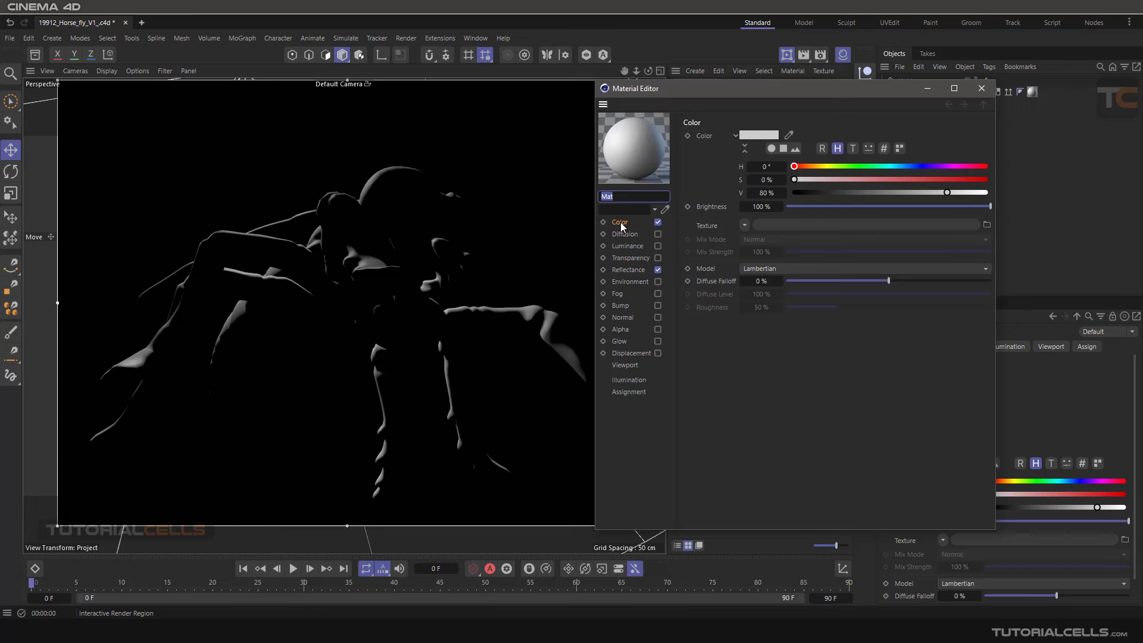
click(623, 246)
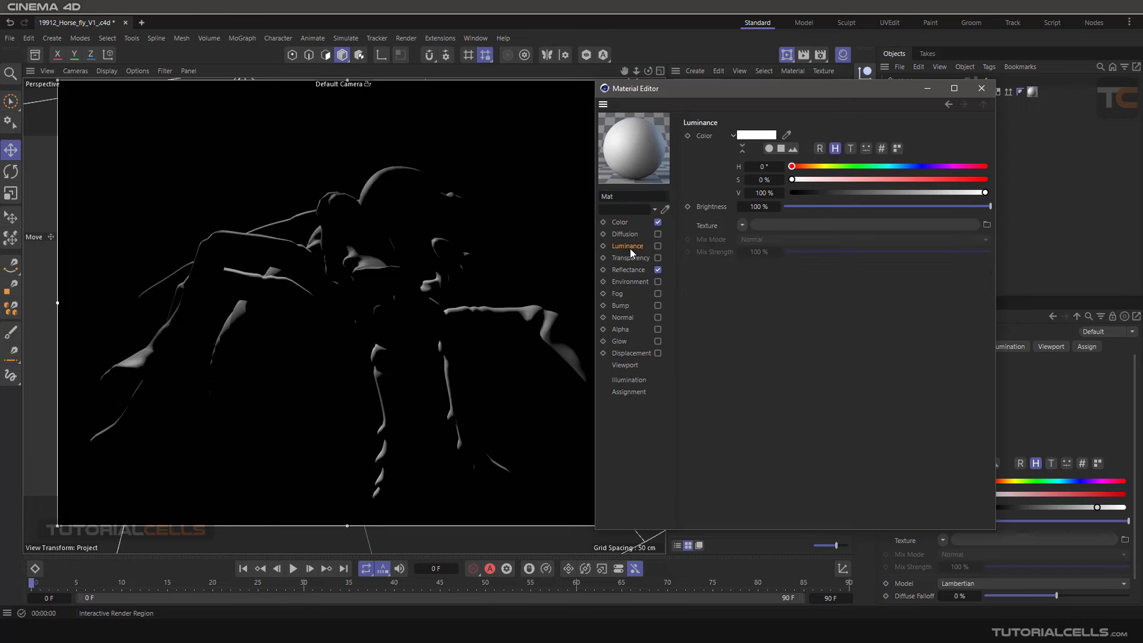
click(658, 247)
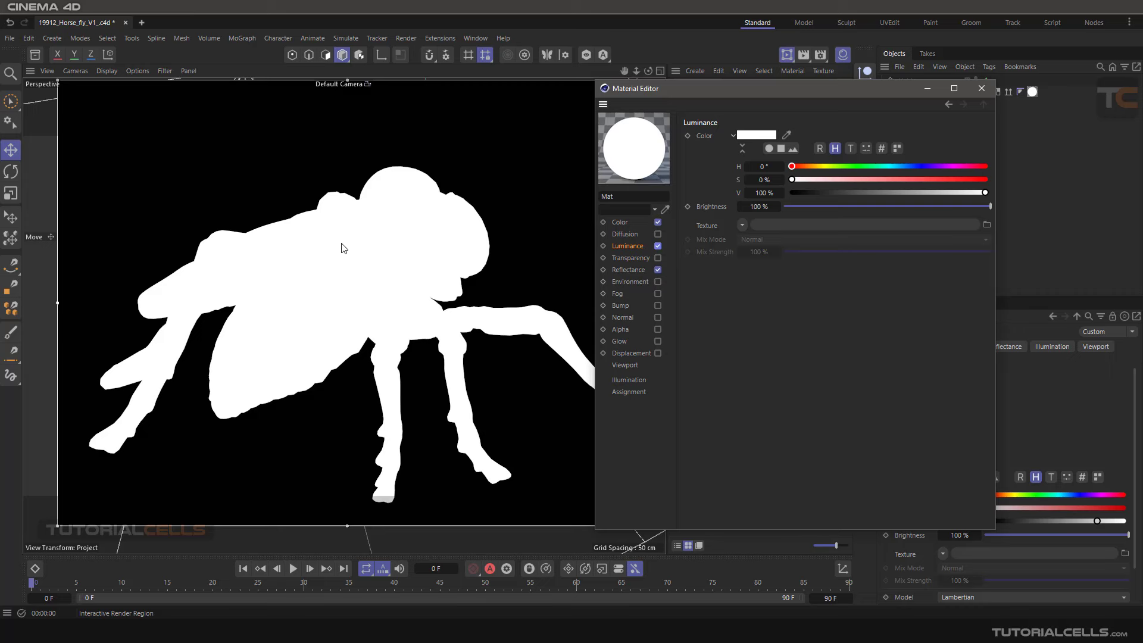
Step: Load the Subsurface Scattering effect shader as the Luminance channel's texture
click(743, 225)
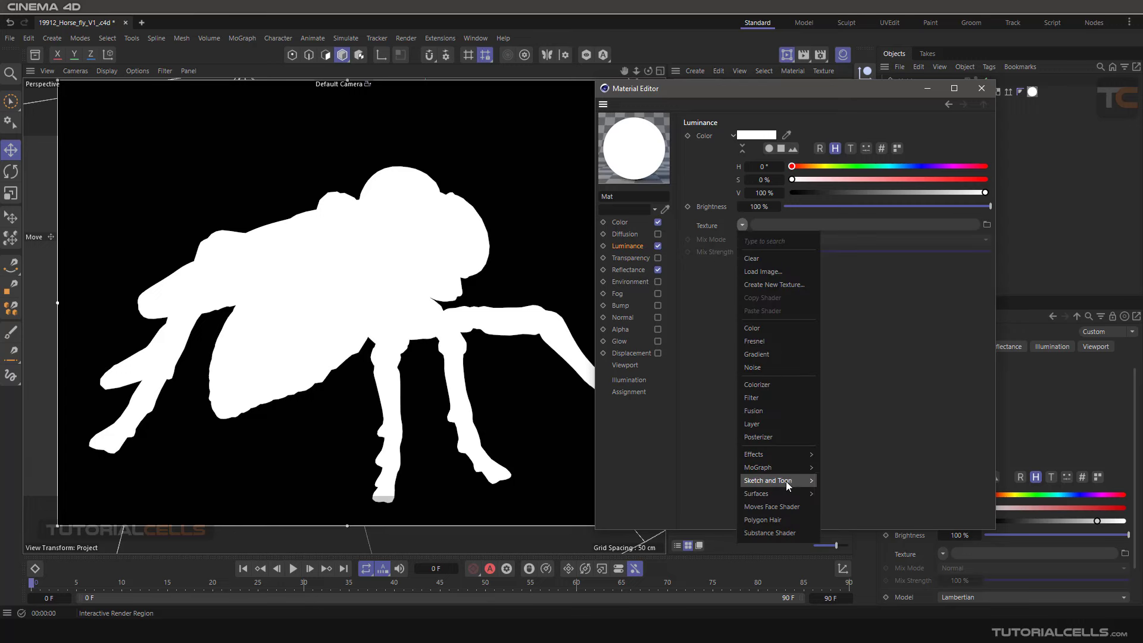
mouse_move(788, 468)
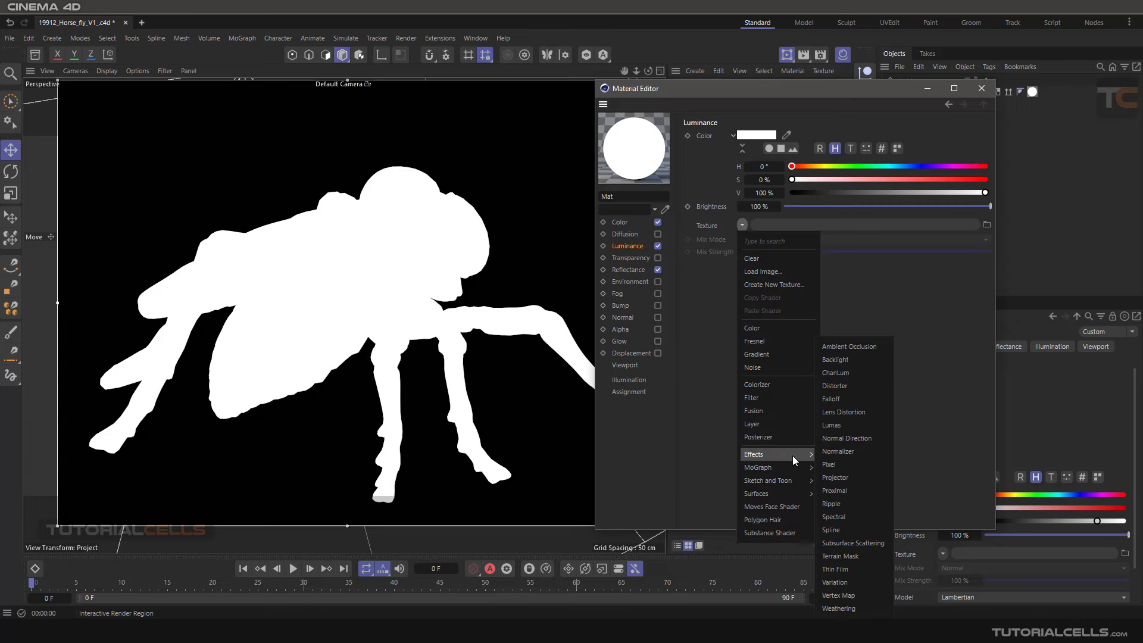
click(869, 543)
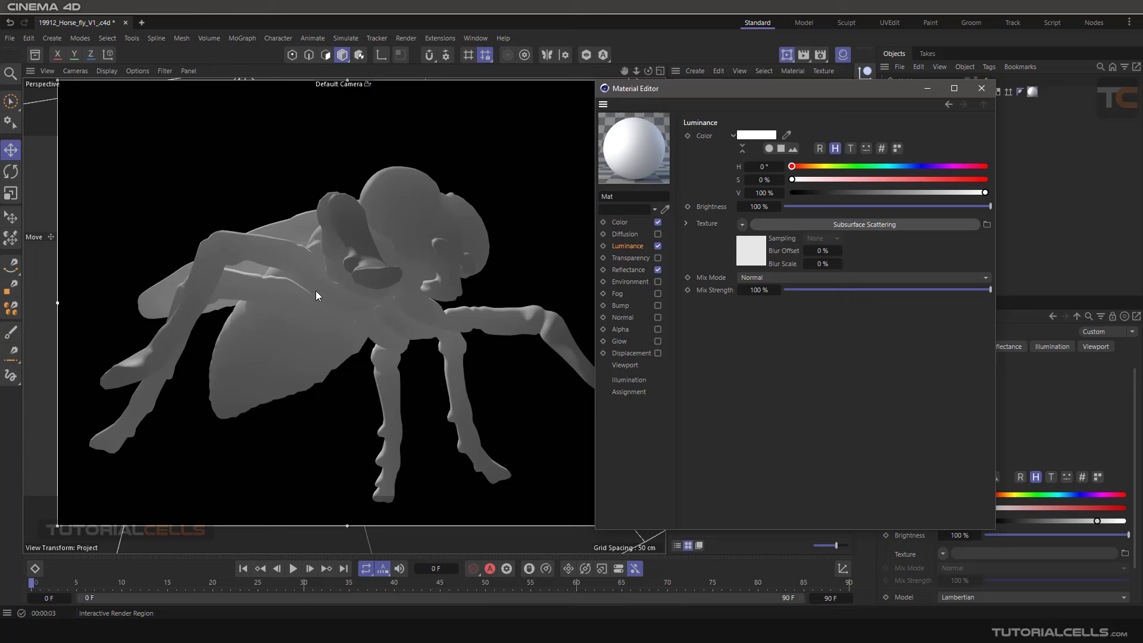
Step: Examine the Subsurface Scattering shader's Basic, Shader, Multiple, Single, Advanced and Lights settings
click(777, 225)
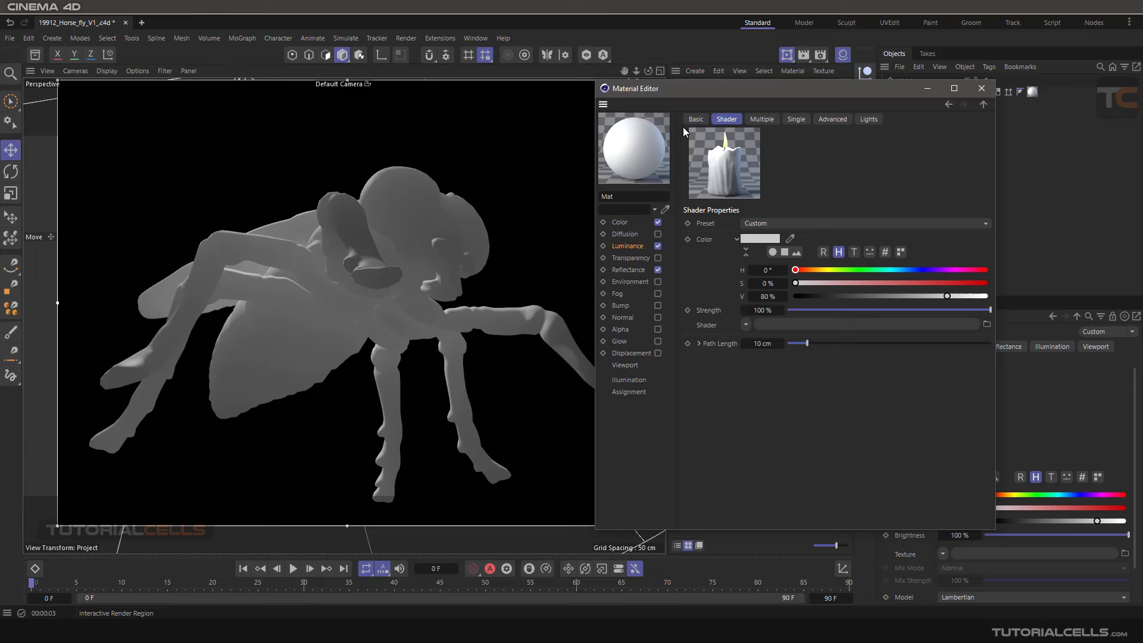
click(697, 120)
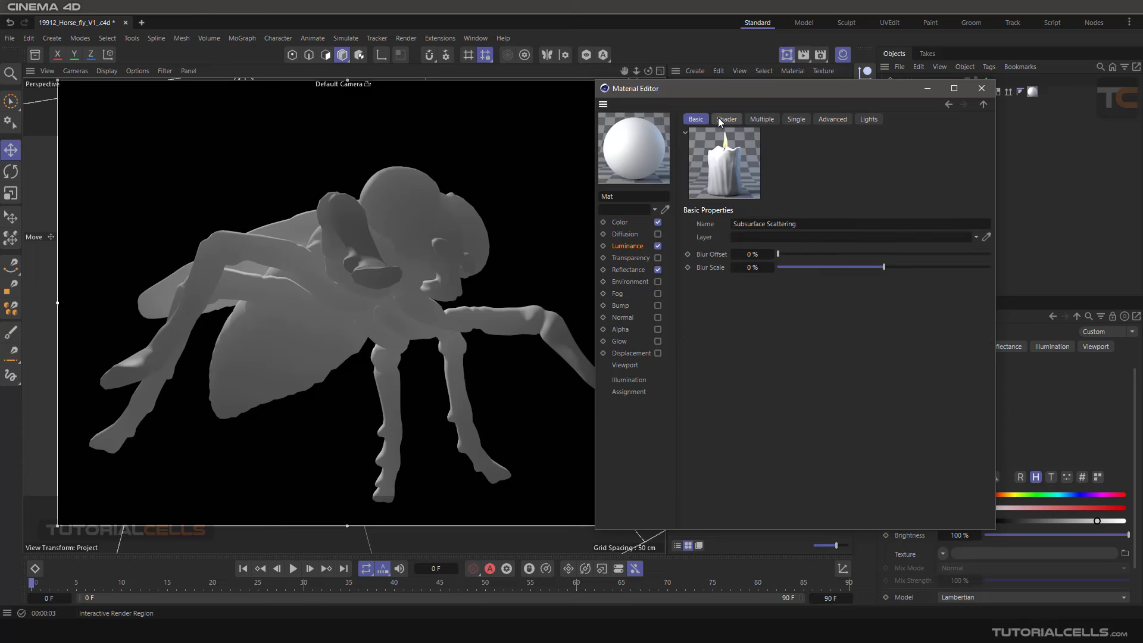
click(719, 119)
click(761, 120)
click(797, 120)
click(833, 120)
click(866, 120)
click(728, 120)
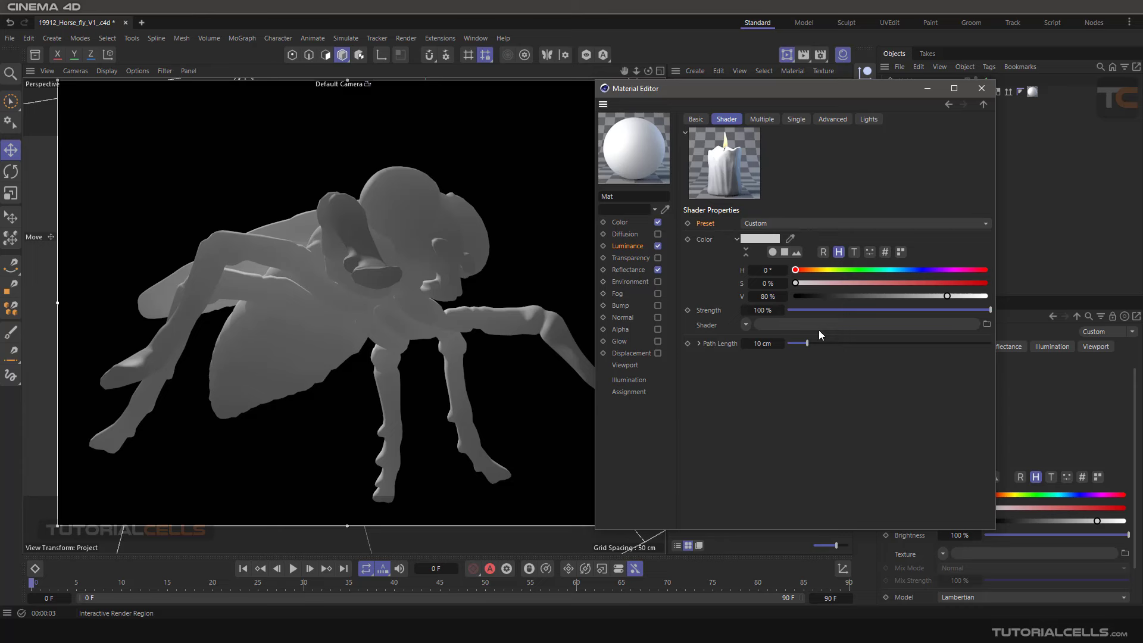
Step: Try the Apple and Marble presets on the Subsurface Scattering shader
click(765, 224)
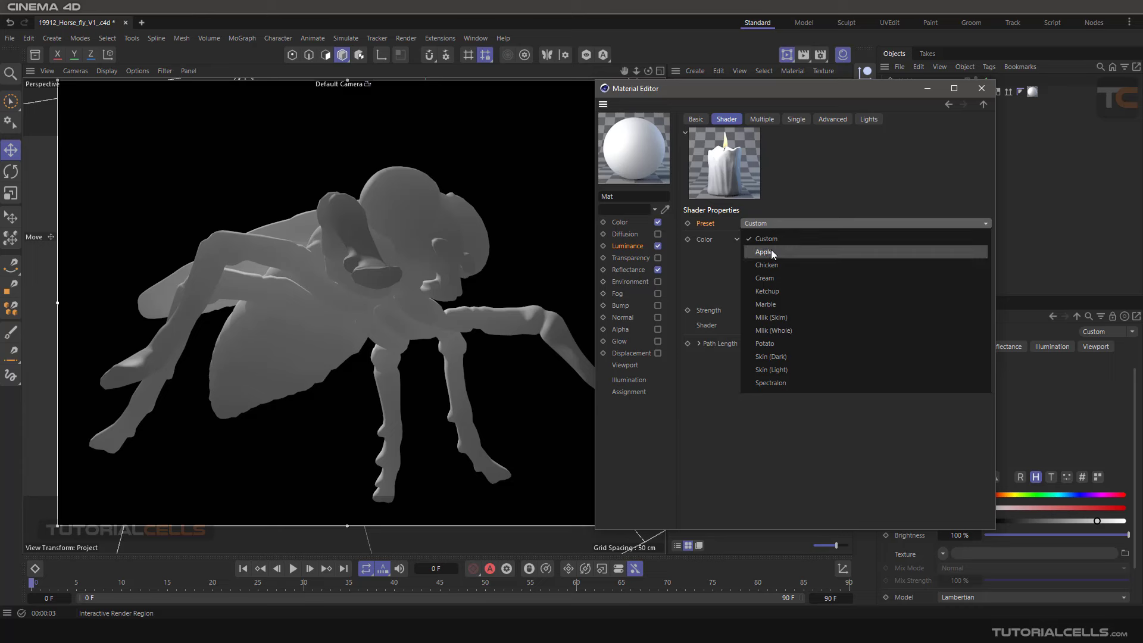
click(771, 249)
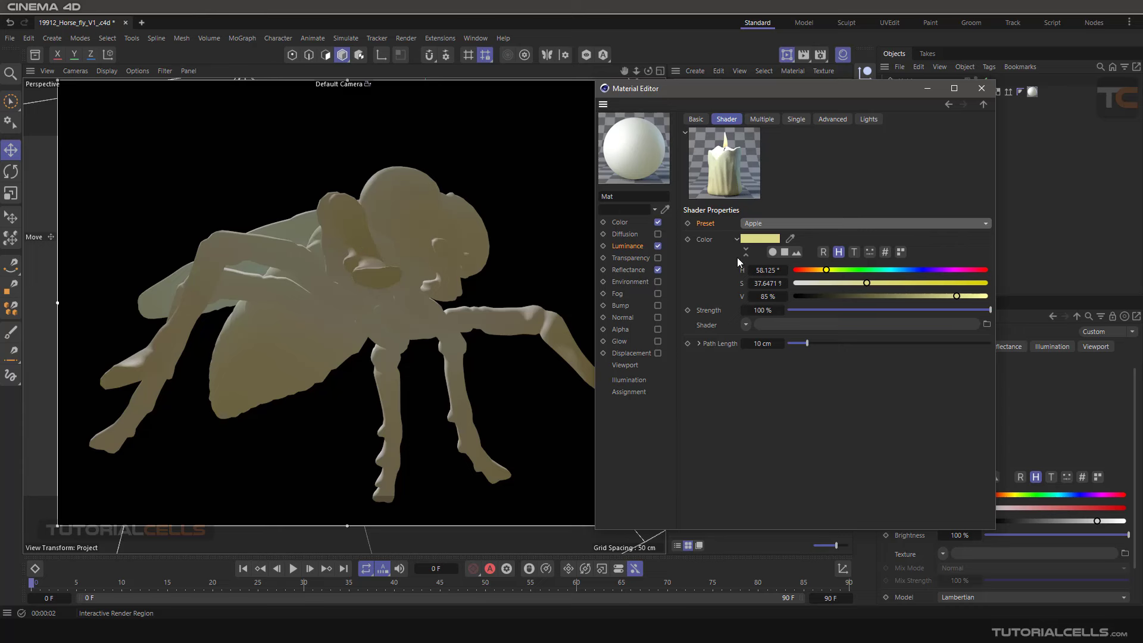
click(760, 224)
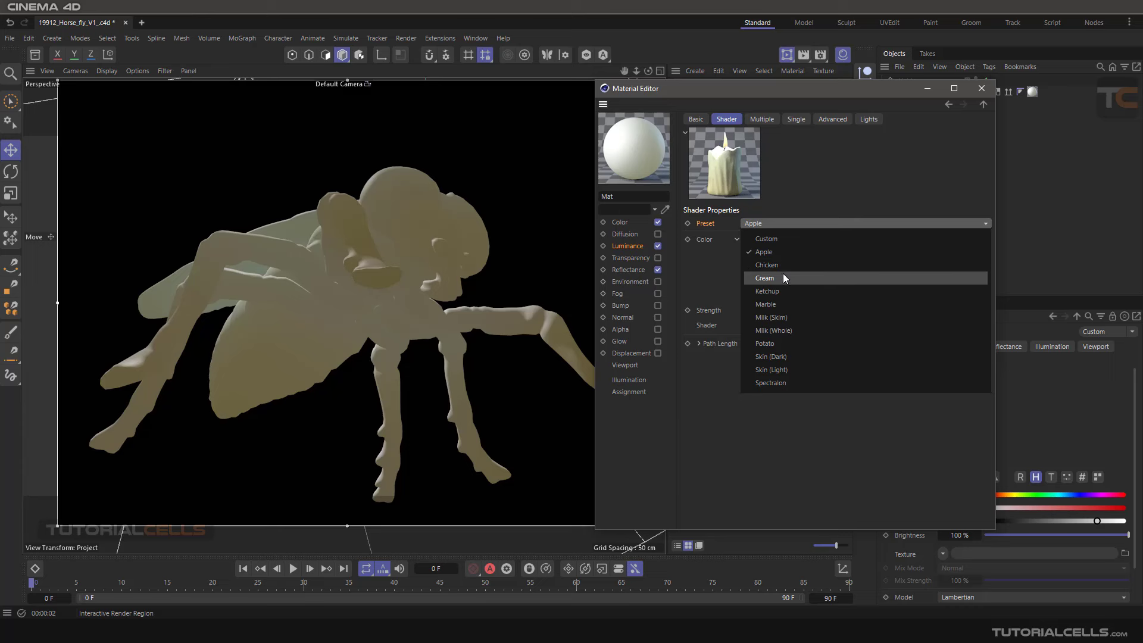
click(783, 307)
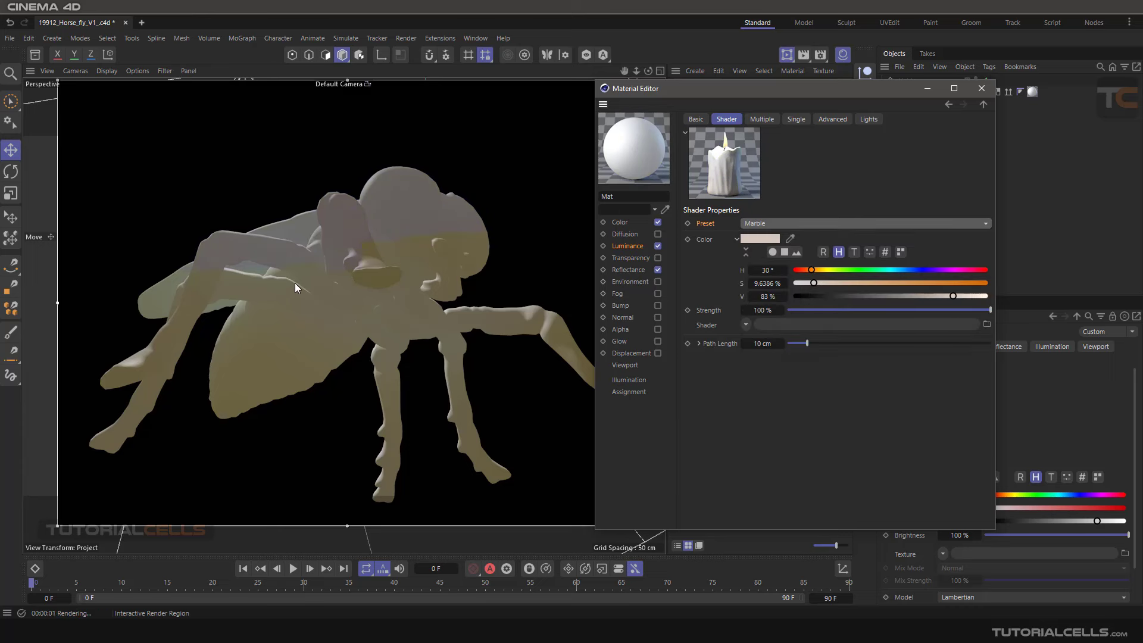
Step: Set the Subsurface Scattering shader's preset to Skin (Dark)
click(775, 224)
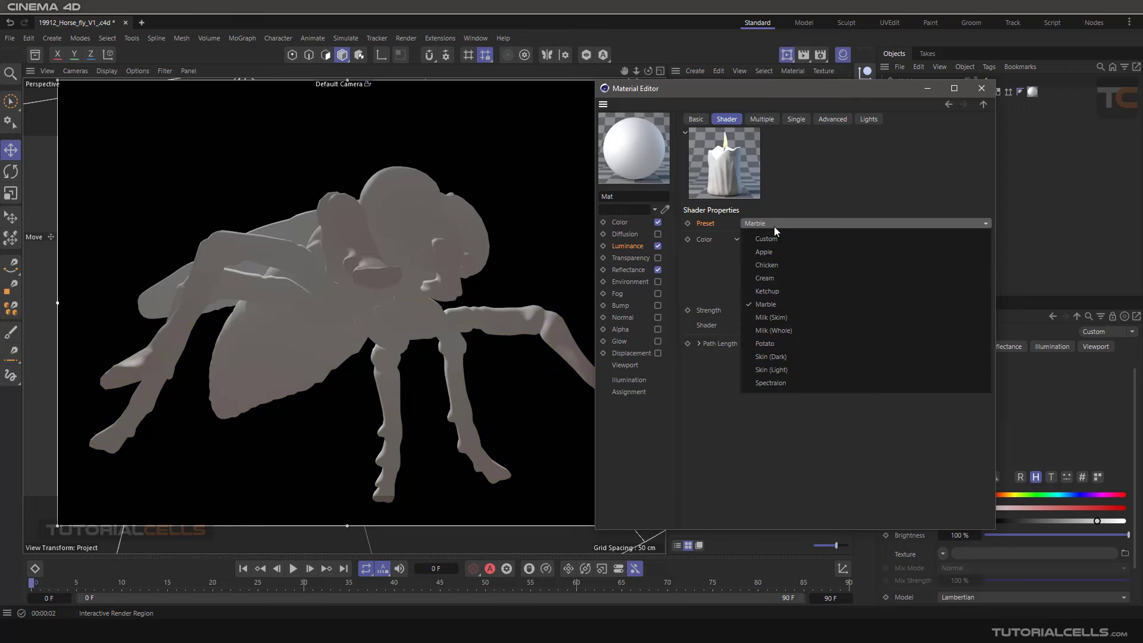
click(792, 356)
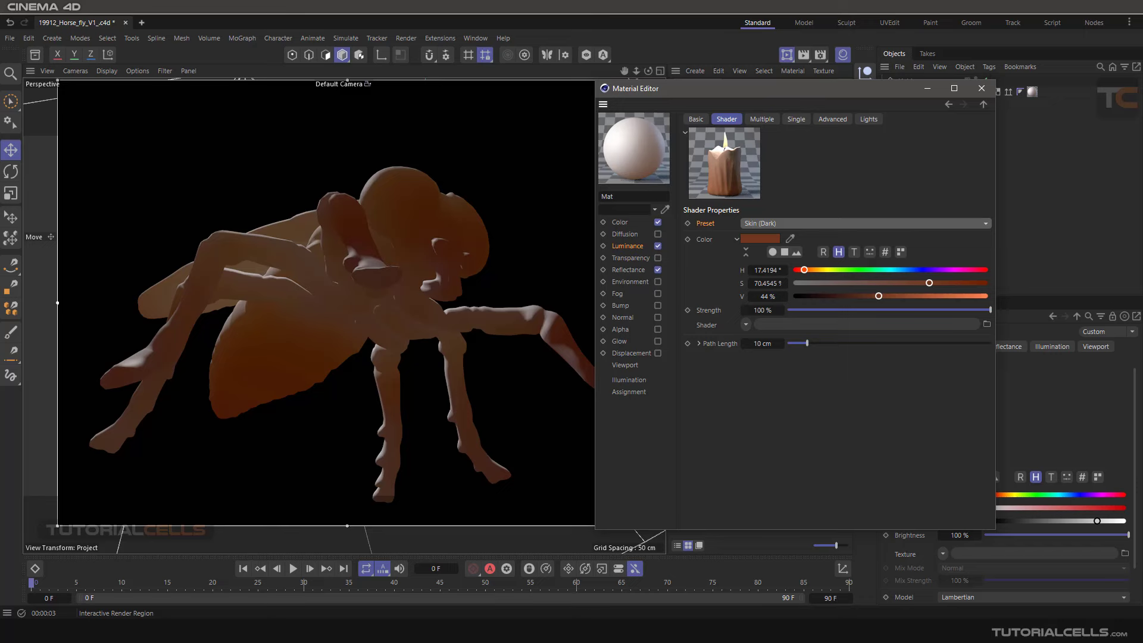
Step: Switch to File Explorer, view the "path length 2" reference image in the sss folder, and return to Cinema 4D
click(616, 578)
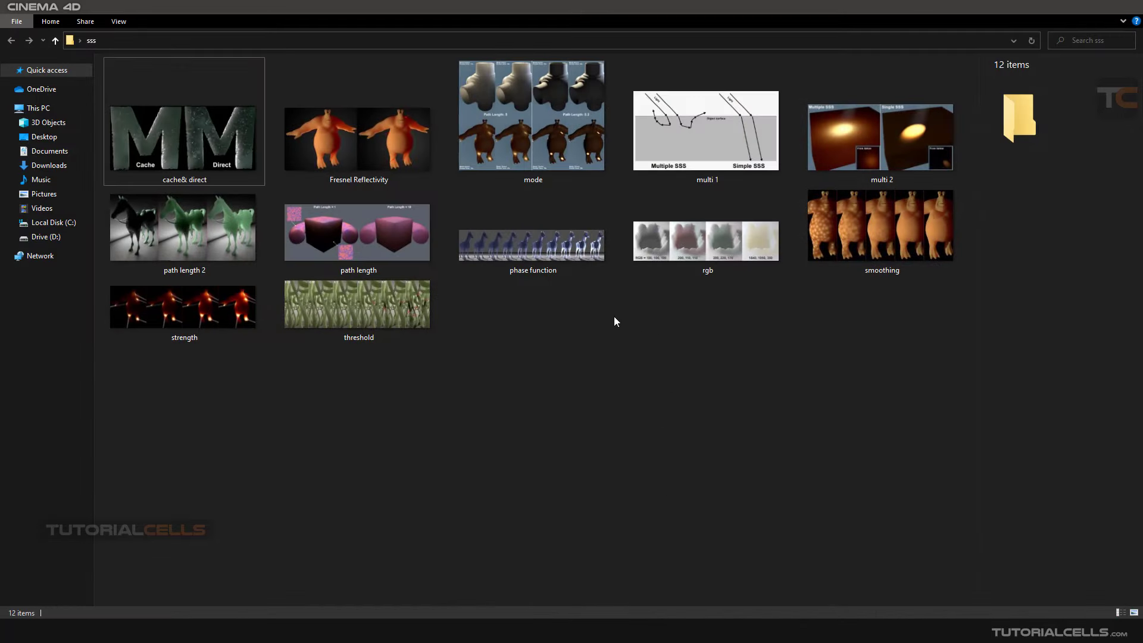
double_click(241, 230)
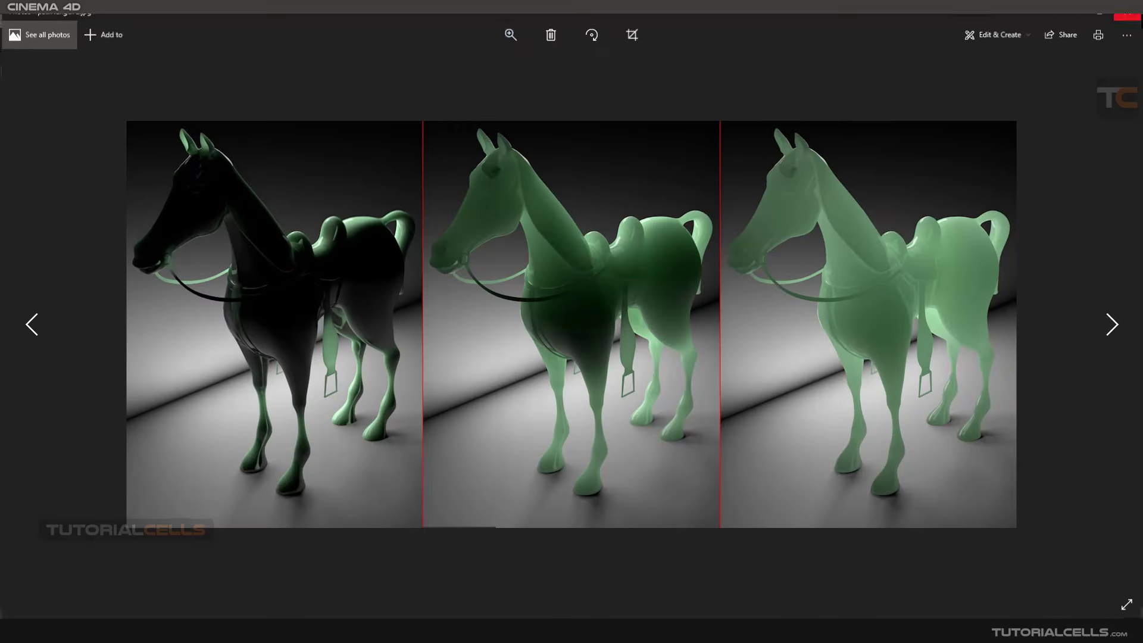
click(1129, 15)
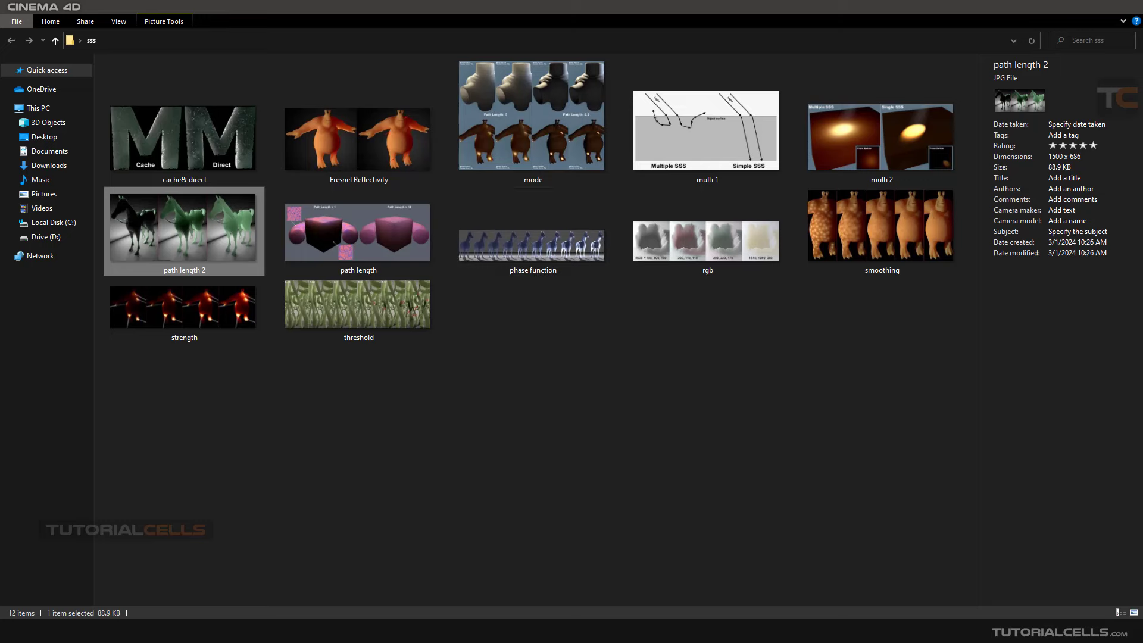
click(602, 546)
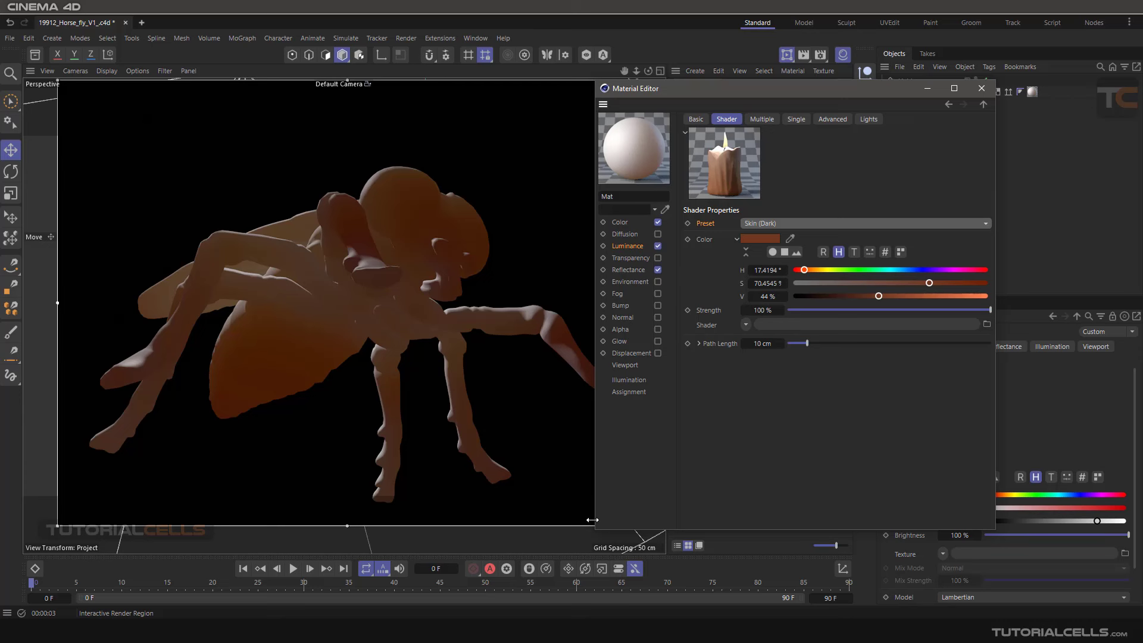
Step: Try the Spectralon preset on the Subsurface Scattering shader, then set its preset to Custom
click(743, 225)
click(785, 387)
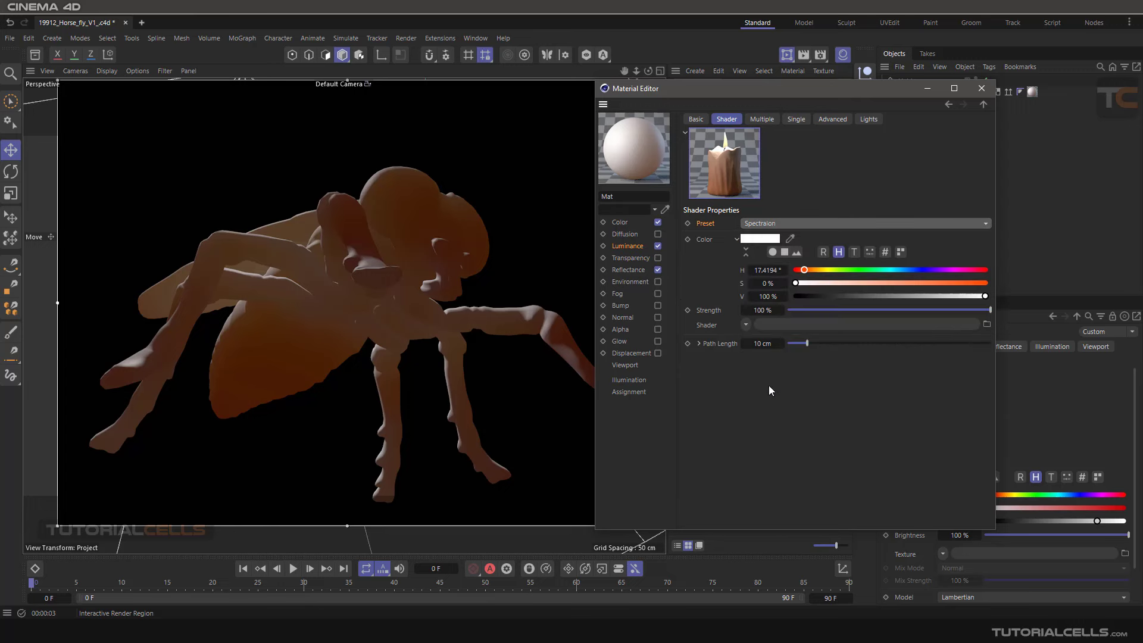
click(755, 224)
click(765, 236)
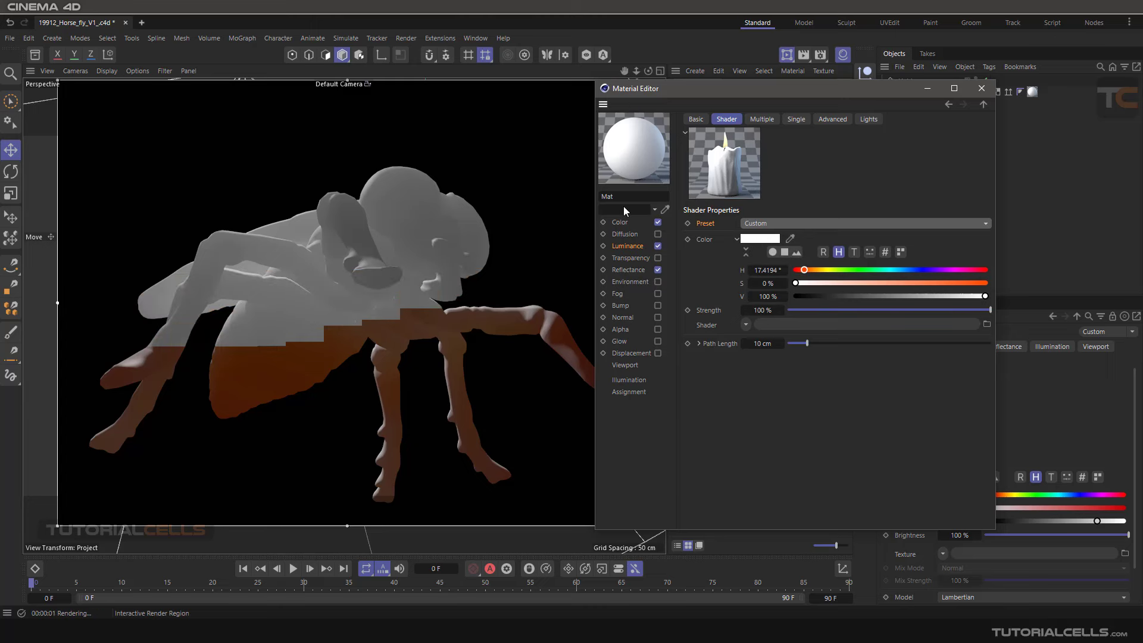
Step: Set the Subsurface Scattering shader's color to yellow with hue 57° and saturation 89%, keeping the render preview in sight
drag(665, 89, 700, 85)
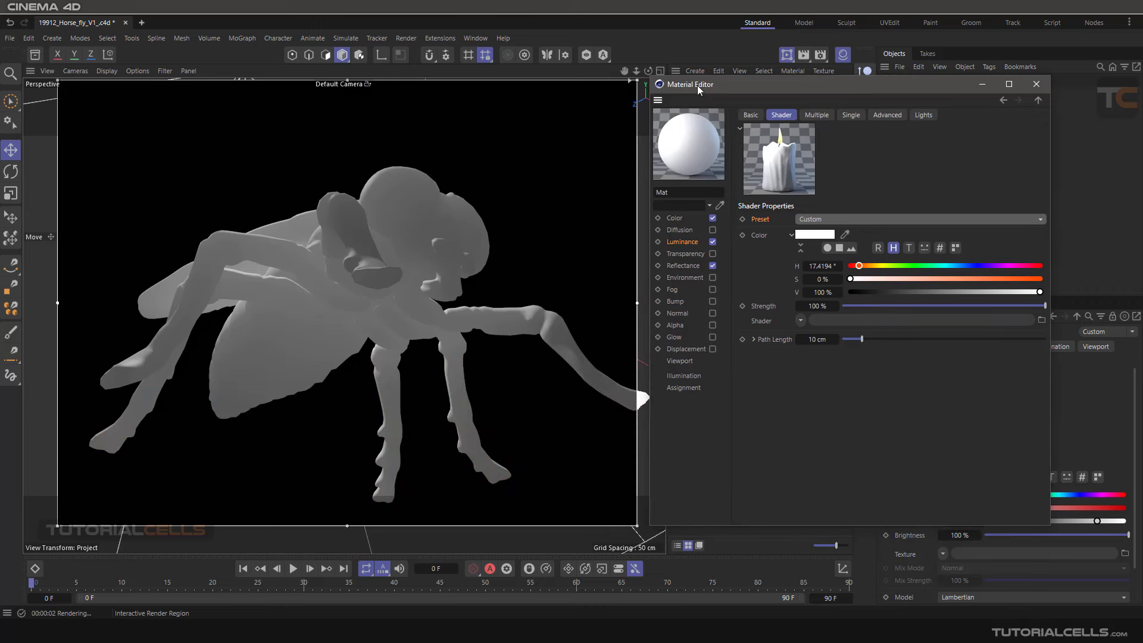
click(632, 90)
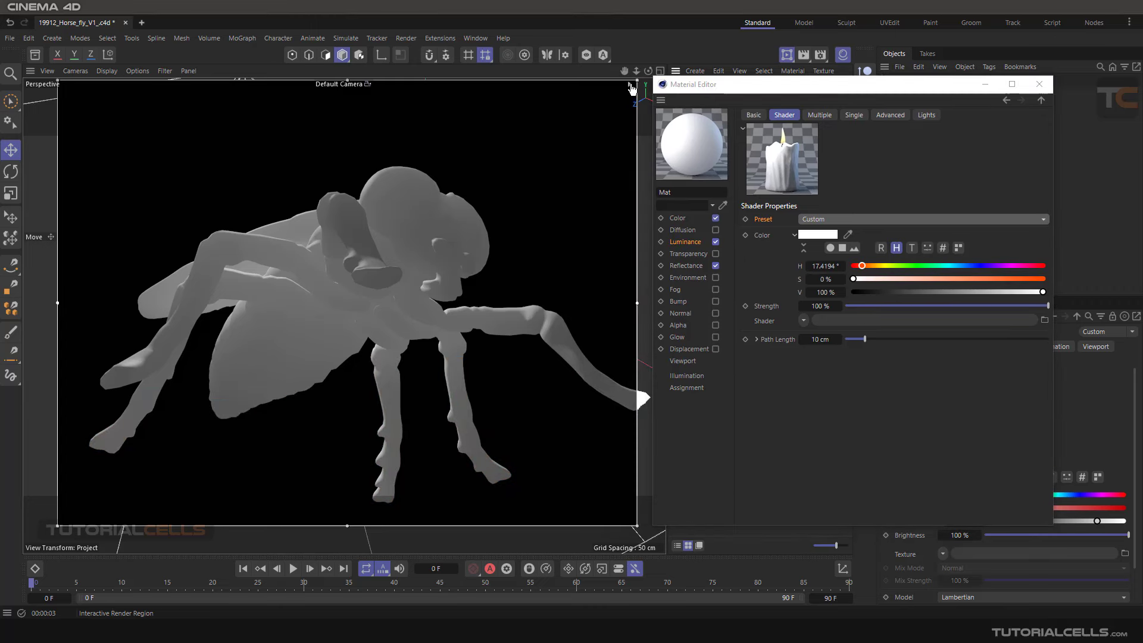
drag(637, 263, 638, 303)
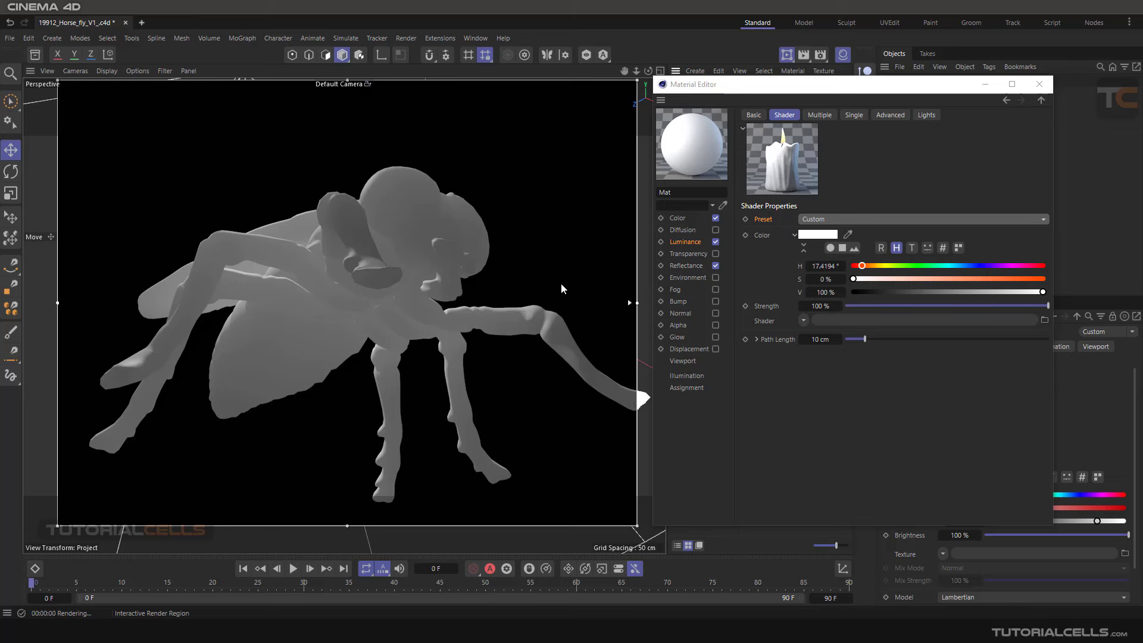
drag(725, 92, 634, 91)
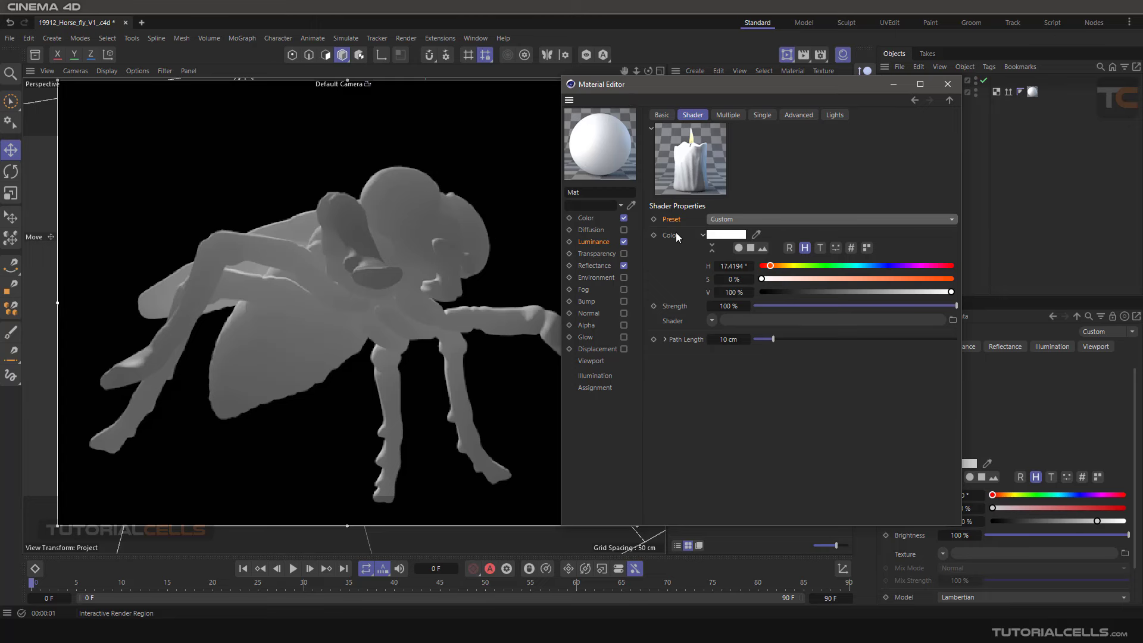
click(792, 266)
drag(846, 279, 933, 281)
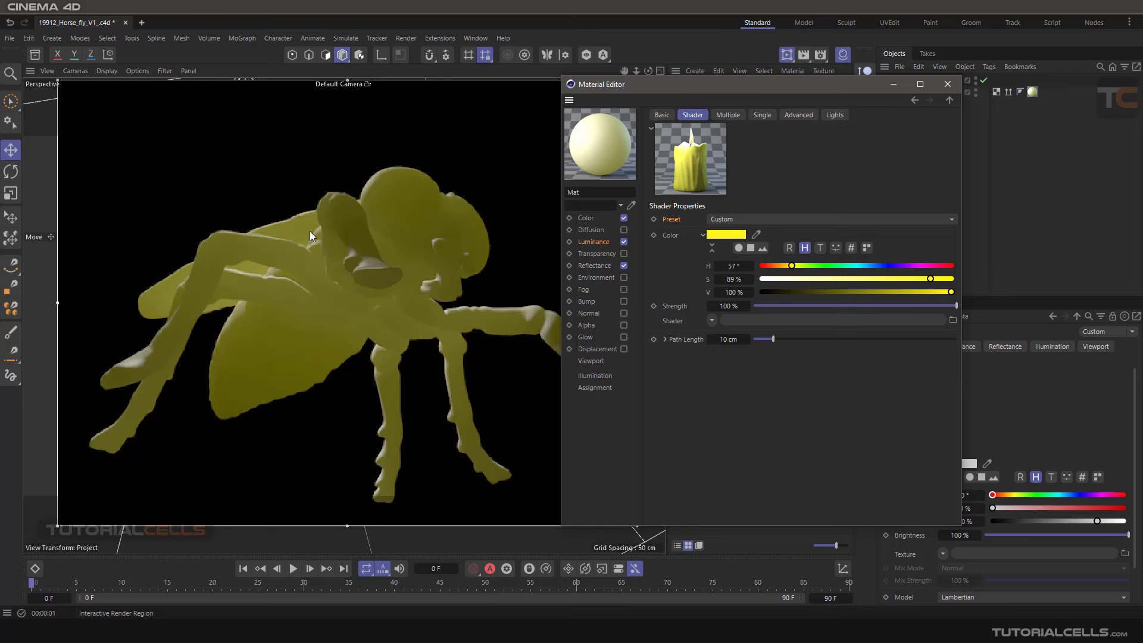
Step: Disable the interactive render region, orbit to a side view of the fly, and enable the region again
click(320, 237)
key(alt+r)
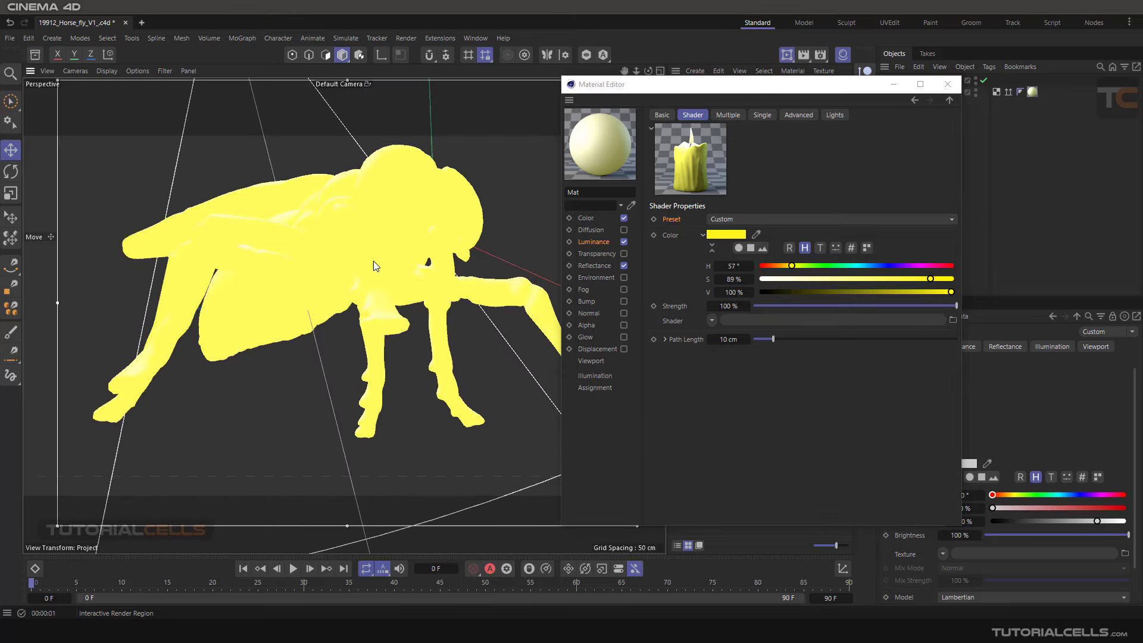
key(alt+r)
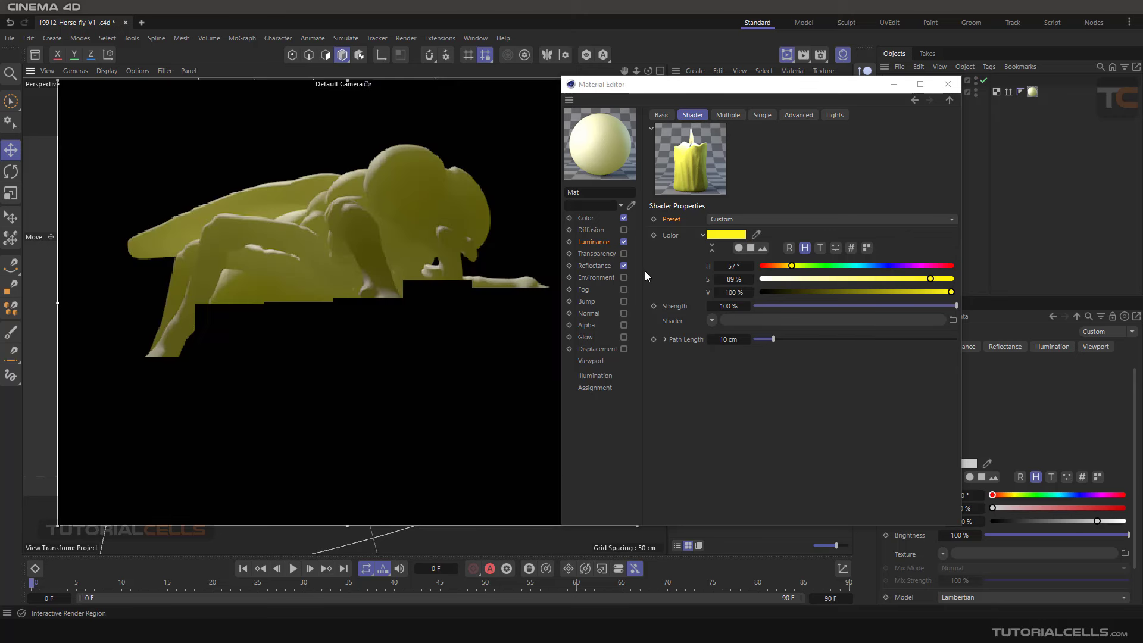
Step: Try Strength values of 22% and 168% on the Subsurface Scattering shader, and restore Strength to 100%
click(670, 307)
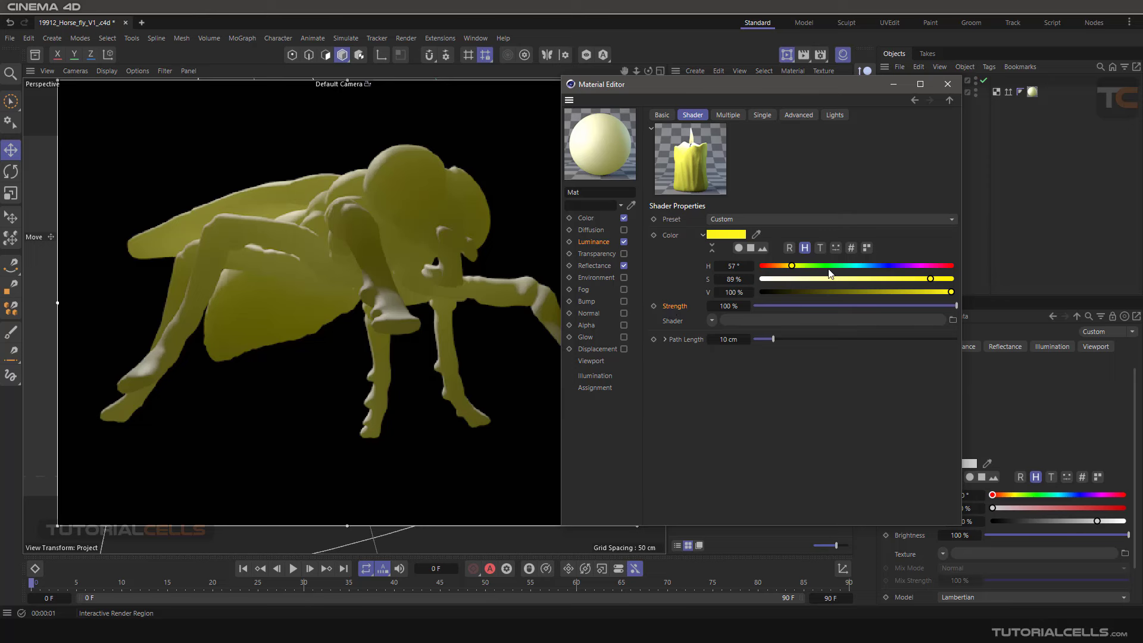
click(797, 306)
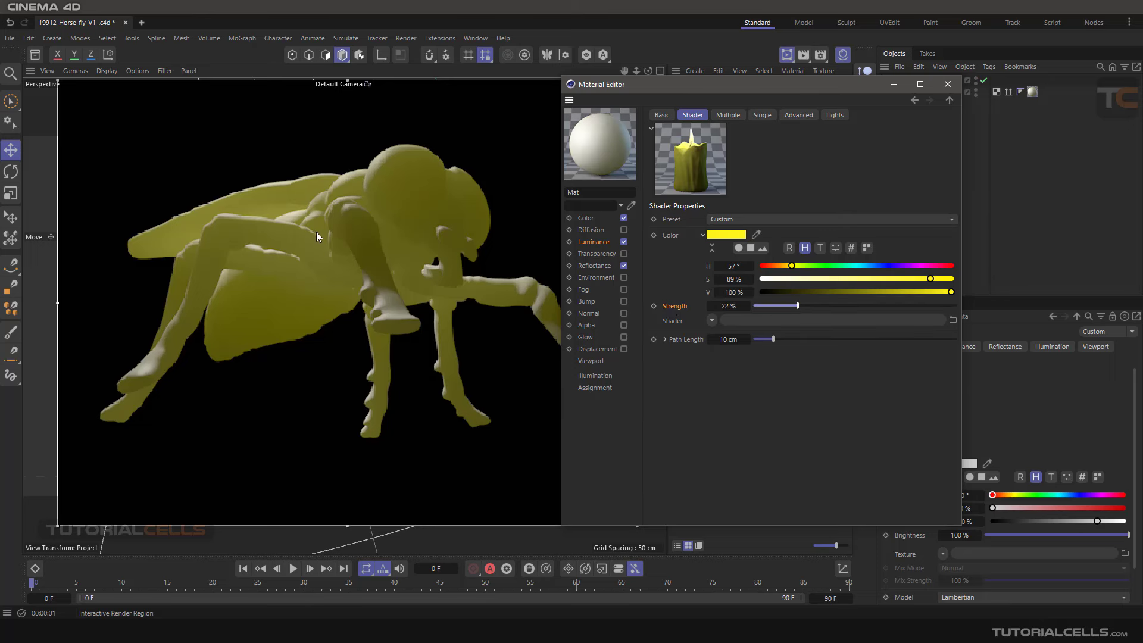
drag(793, 306, 1007, 306)
drag(728, 306, 750, 306)
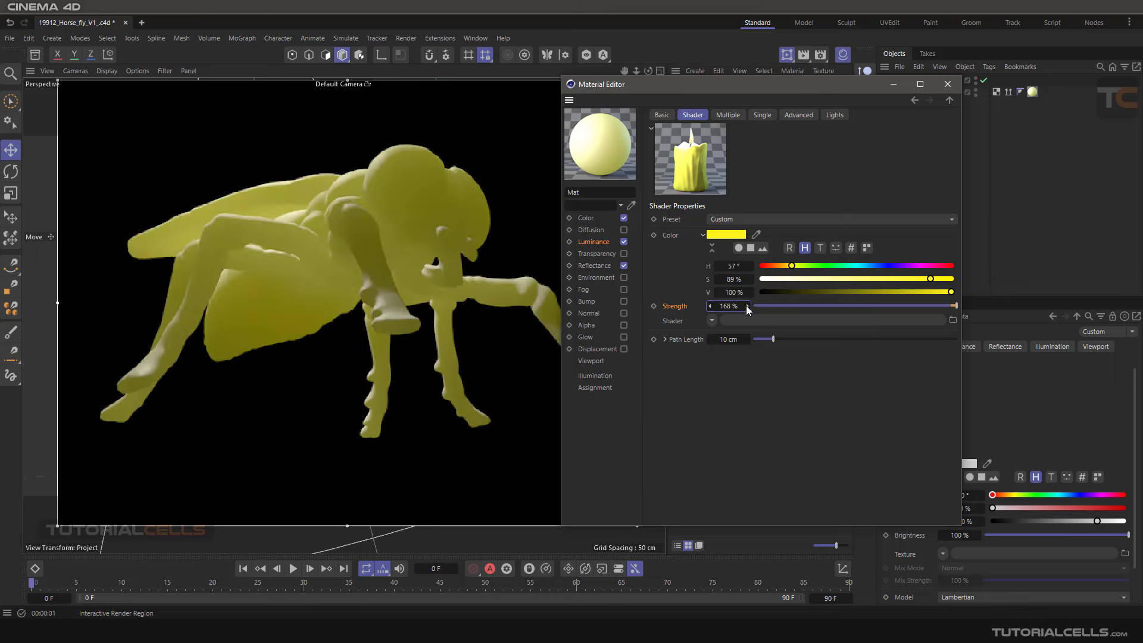
drag(749, 308, 607, 295)
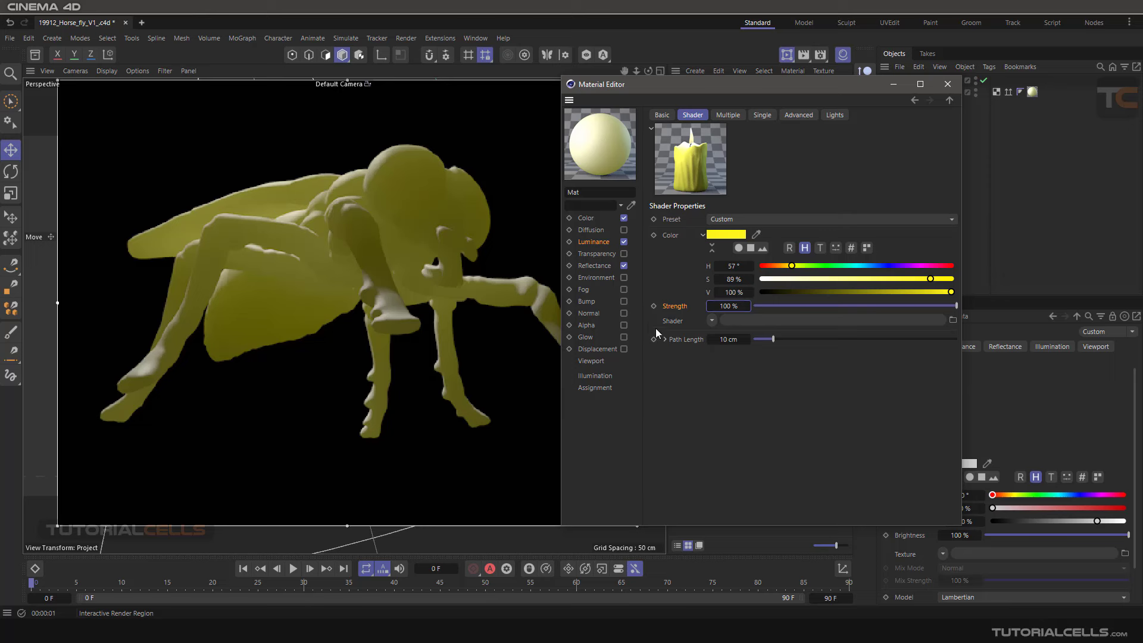
Step: Try a Noise texture in the Subsurface Scattering shader's Shader slot, and clear it again
click(676, 321)
click(711, 322)
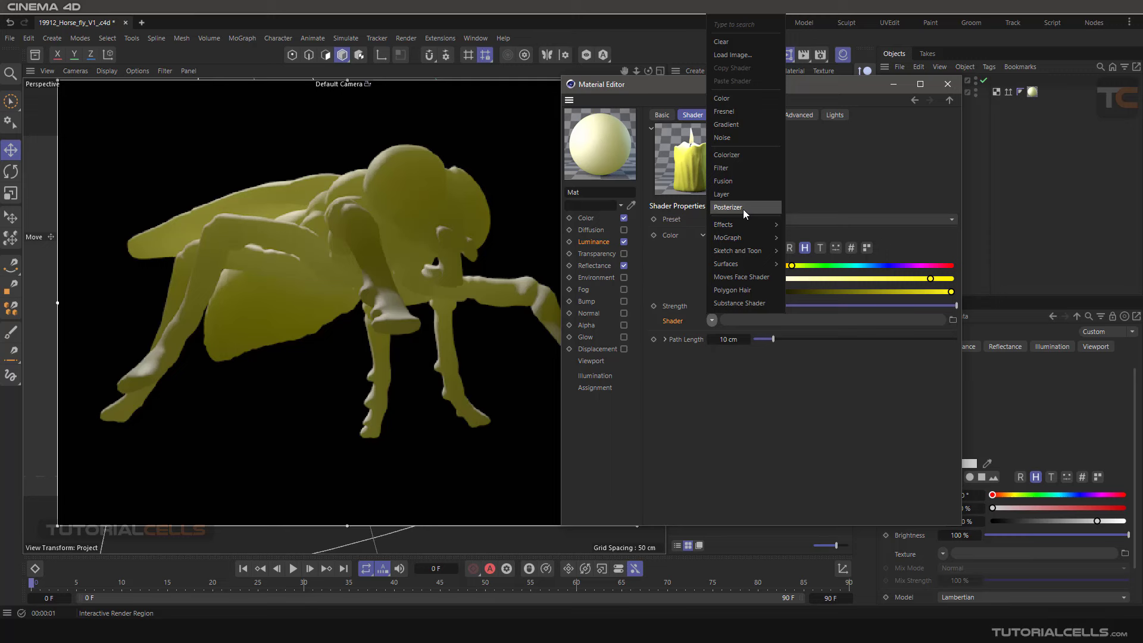
click(750, 137)
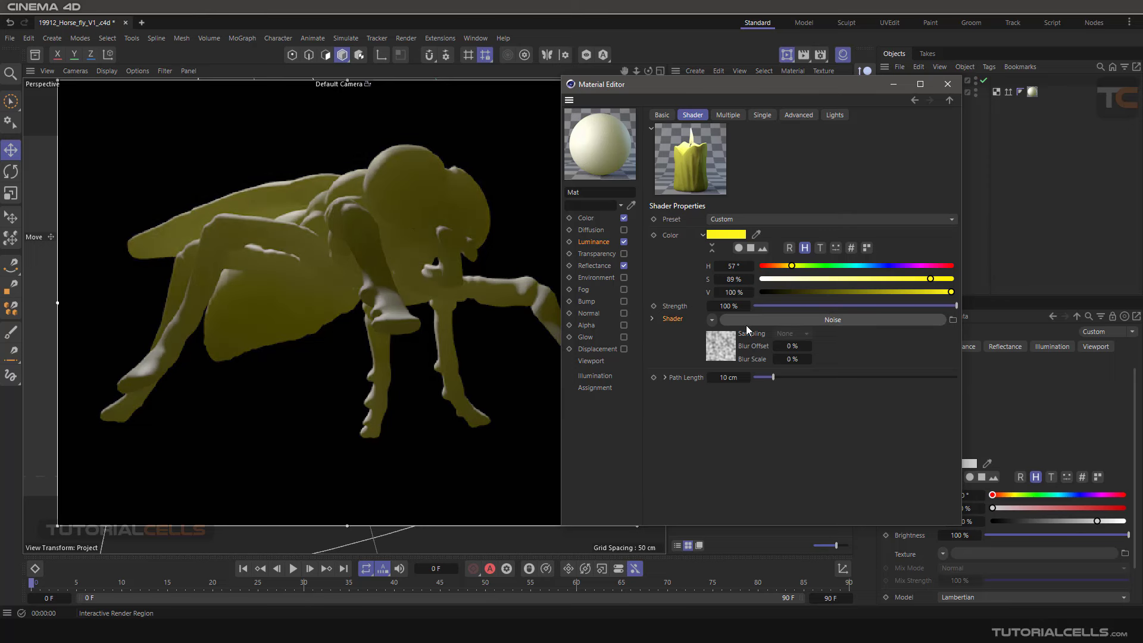
click(713, 321)
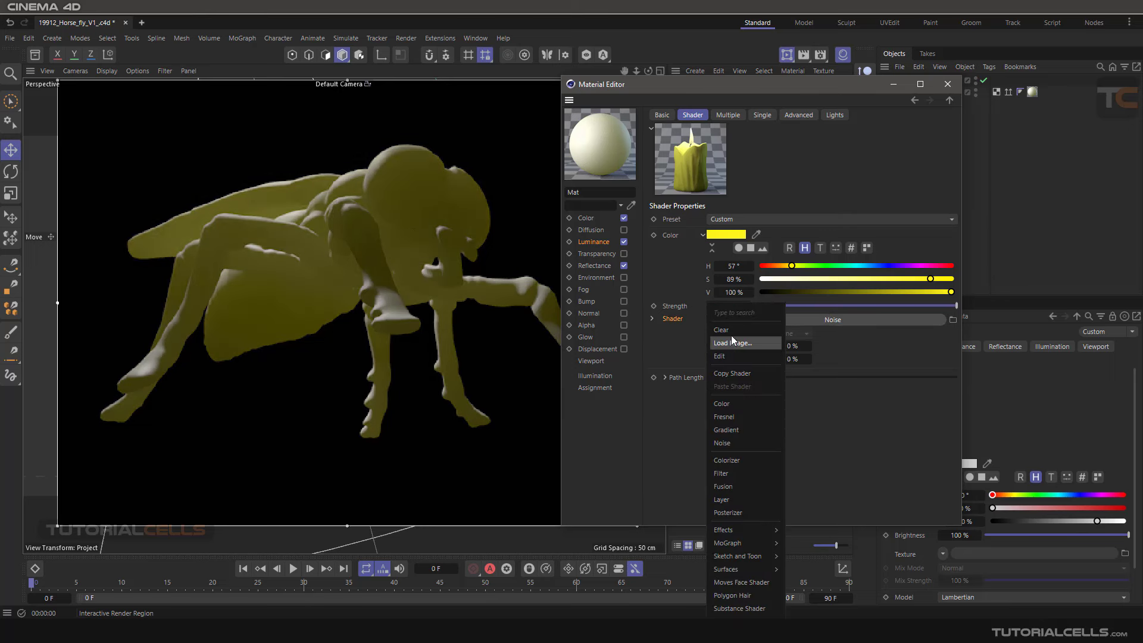
click(730, 342)
Step: Load a Gradient into the Shader slot, set its type to 3D - Linear, and shift its midpoint toward the white end
click(711, 321)
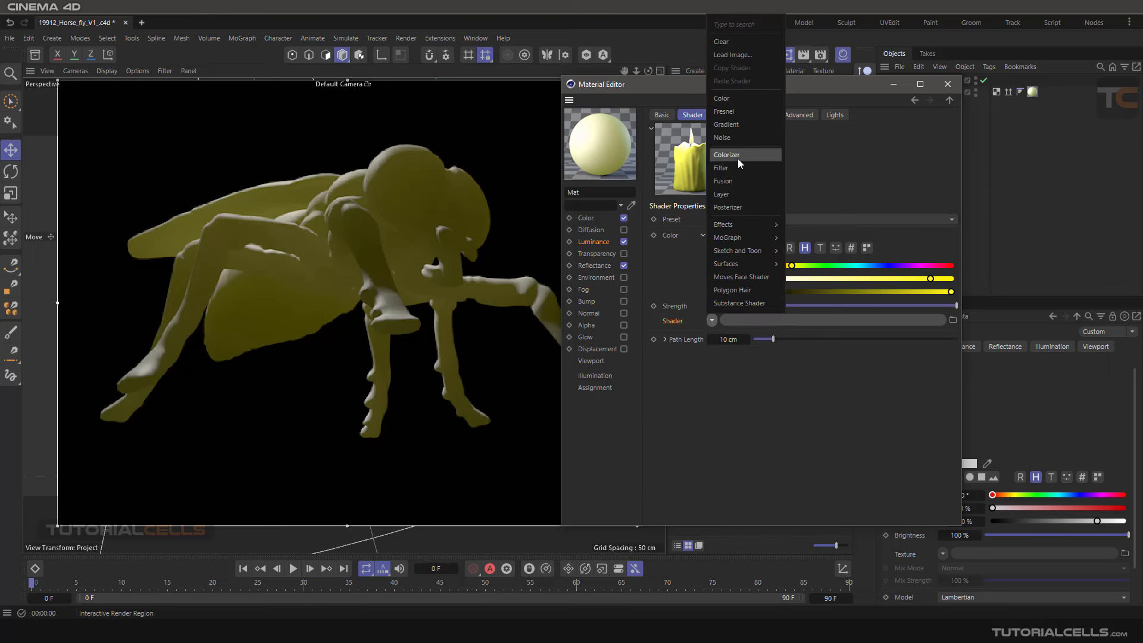
click(742, 124)
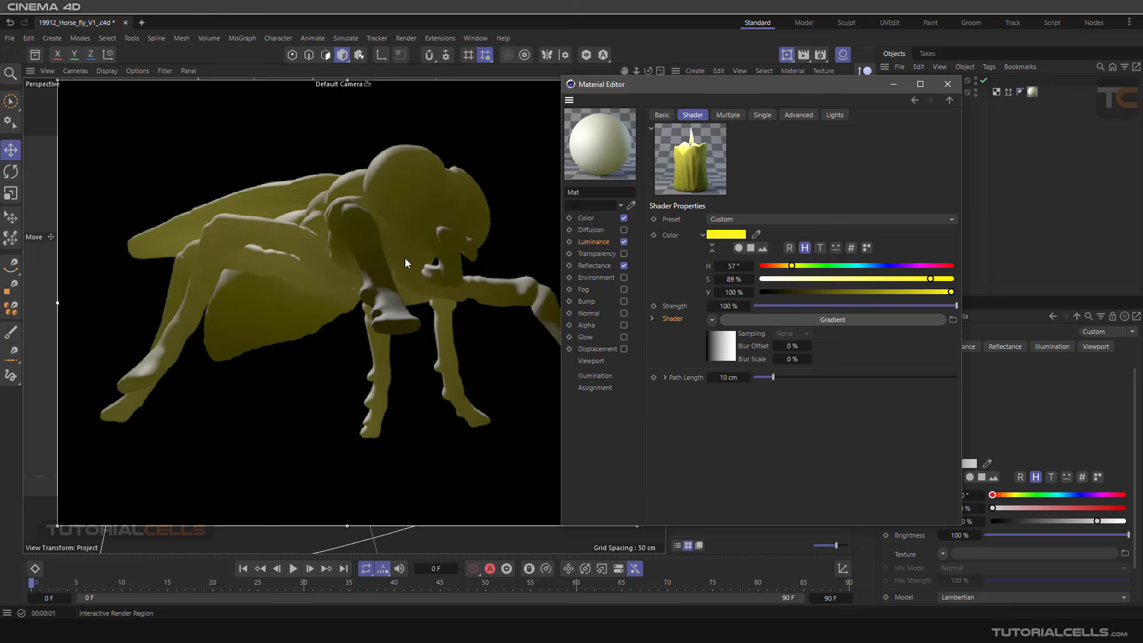
click(766, 322)
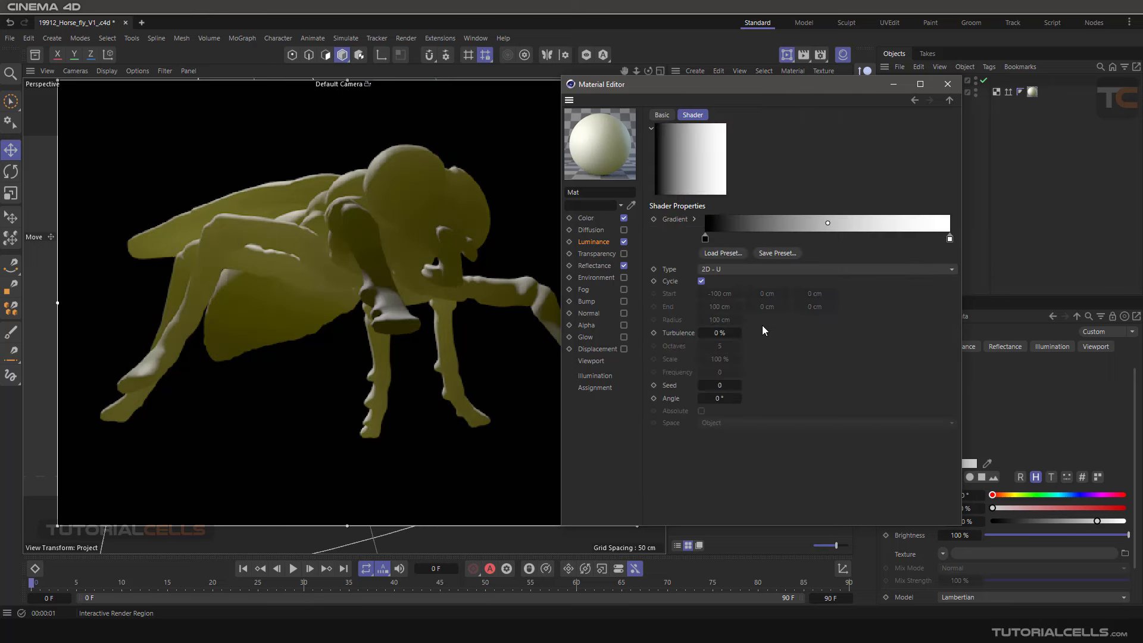
click(727, 268)
click(734, 391)
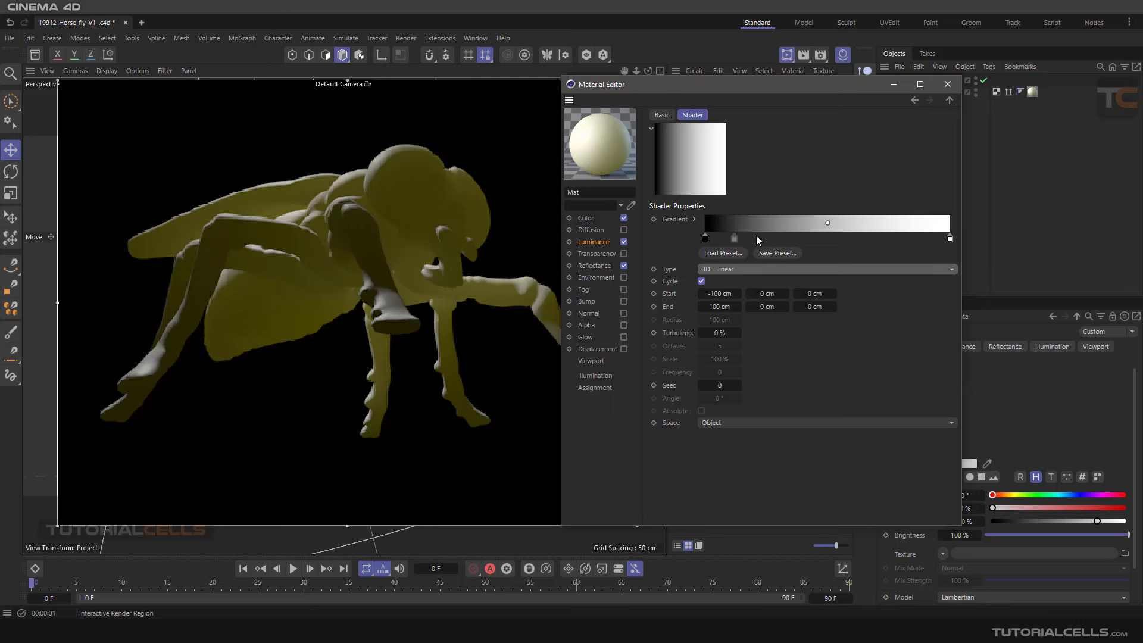
click(785, 228)
drag(828, 224, 908, 232)
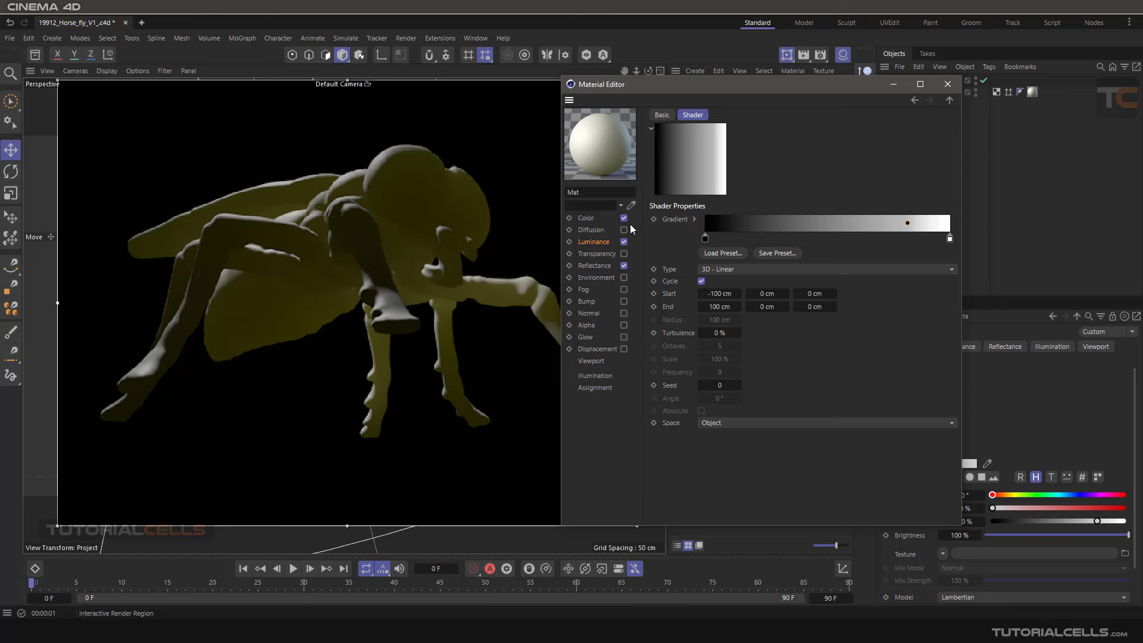
Step: Return to the Subsurface Scattering shader's settings and clear the Gradient from its Shader slot
click(595, 241)
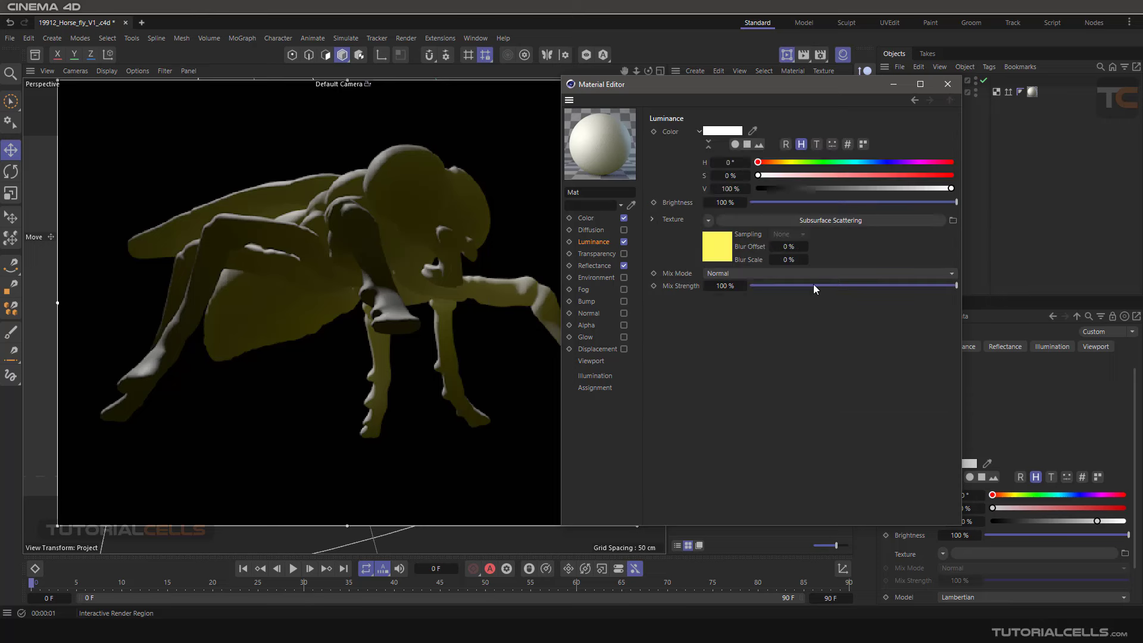
click(811, 221)
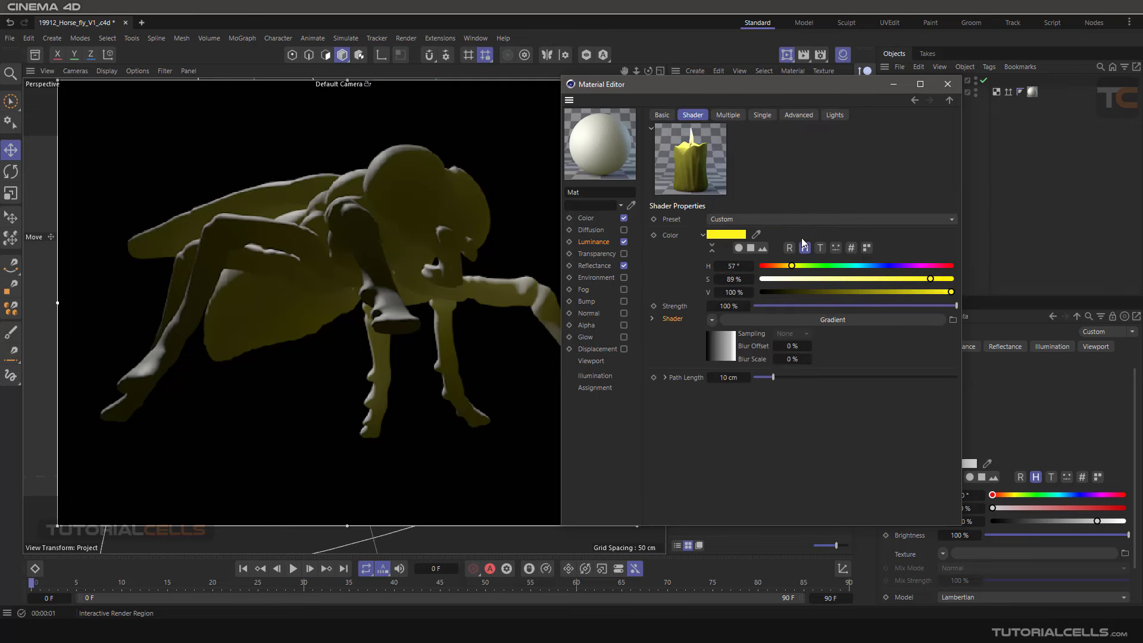
click(710, 320)
click(713, 330)
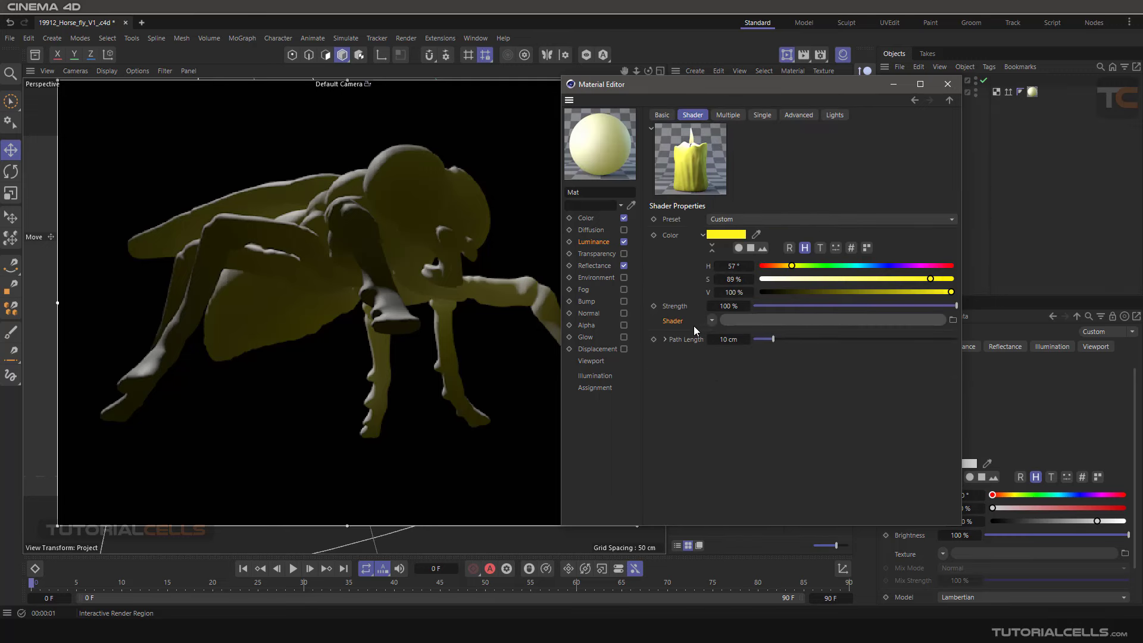
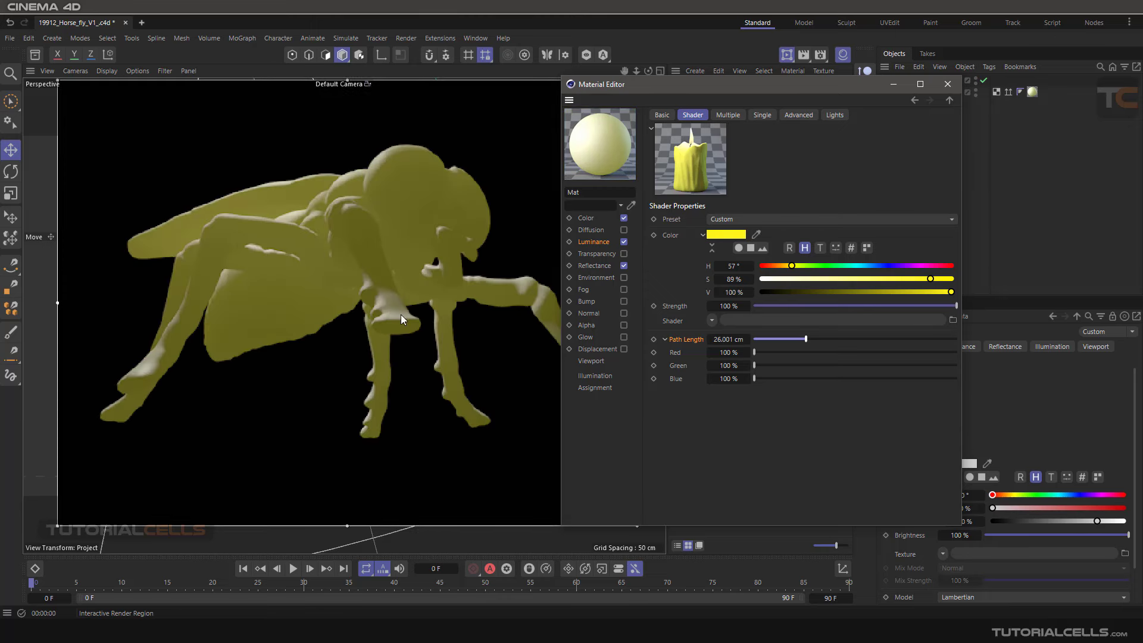
Step: Set the Subsurface Scattering shader's Path Length to 50 cm
double_click(729, 339)
text(50)
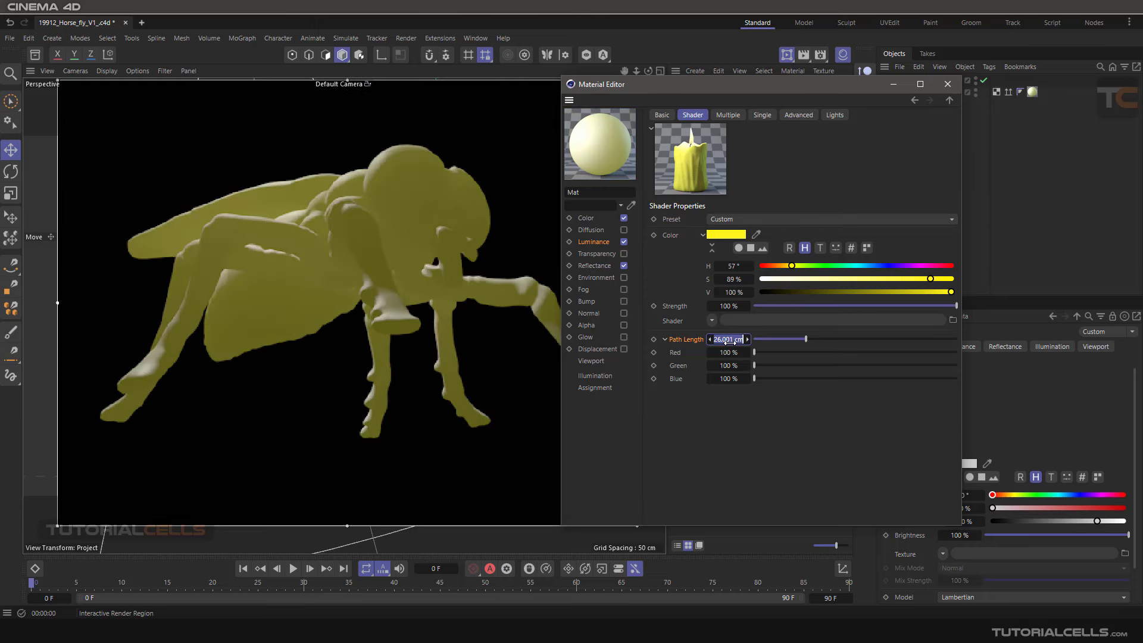
key(Return)
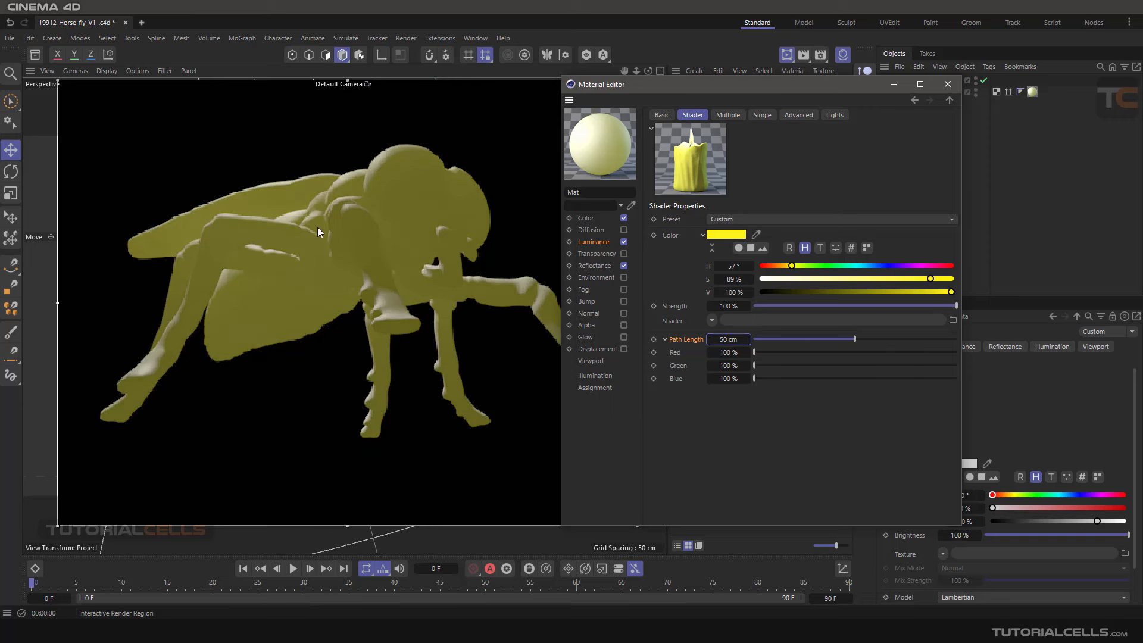
Step: Set the Subsurface Scattering shader's Path Length to 2 cm
double_click(731, 339)
text(2)
key(Return)
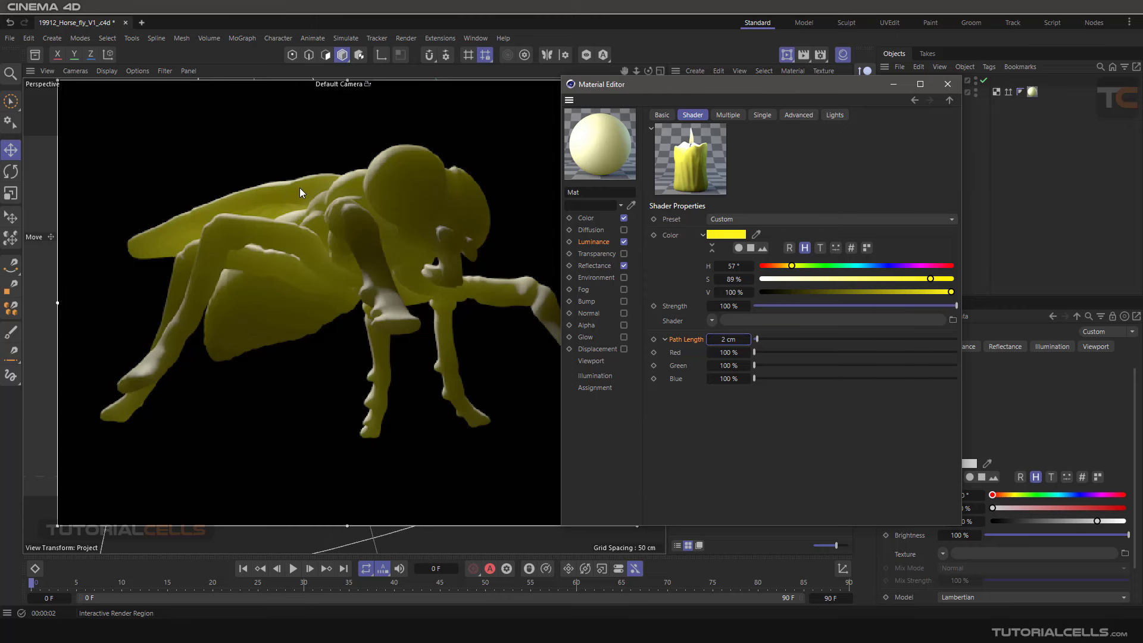
Step: Close the Material Editor, select the horse fly object, and show its coordinates and size
click(948, 86)
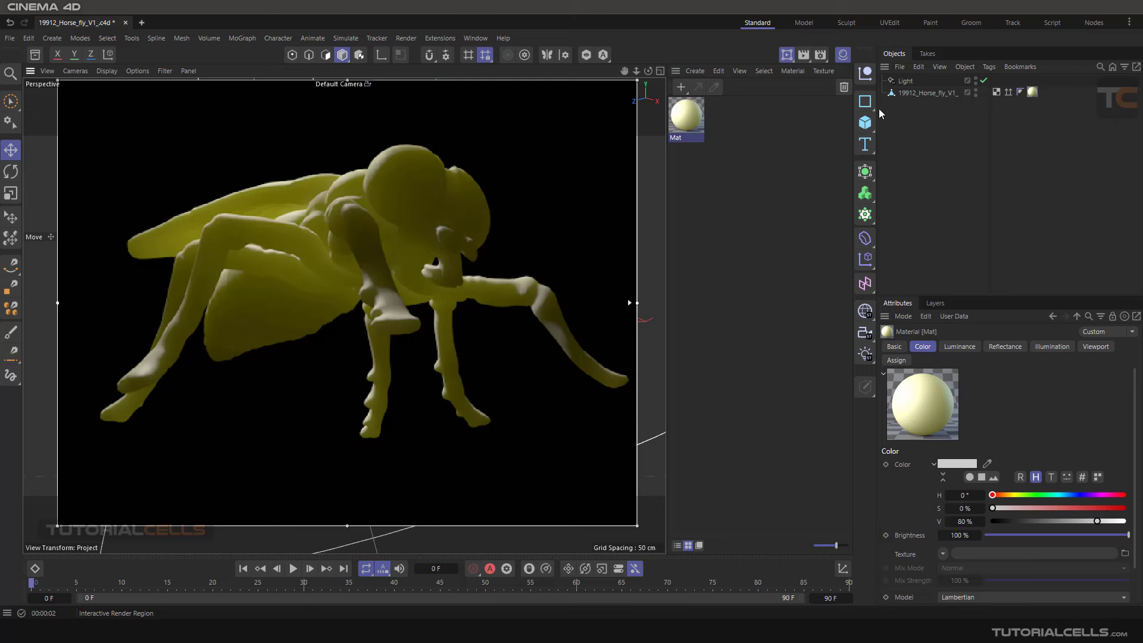
click(907, 94)
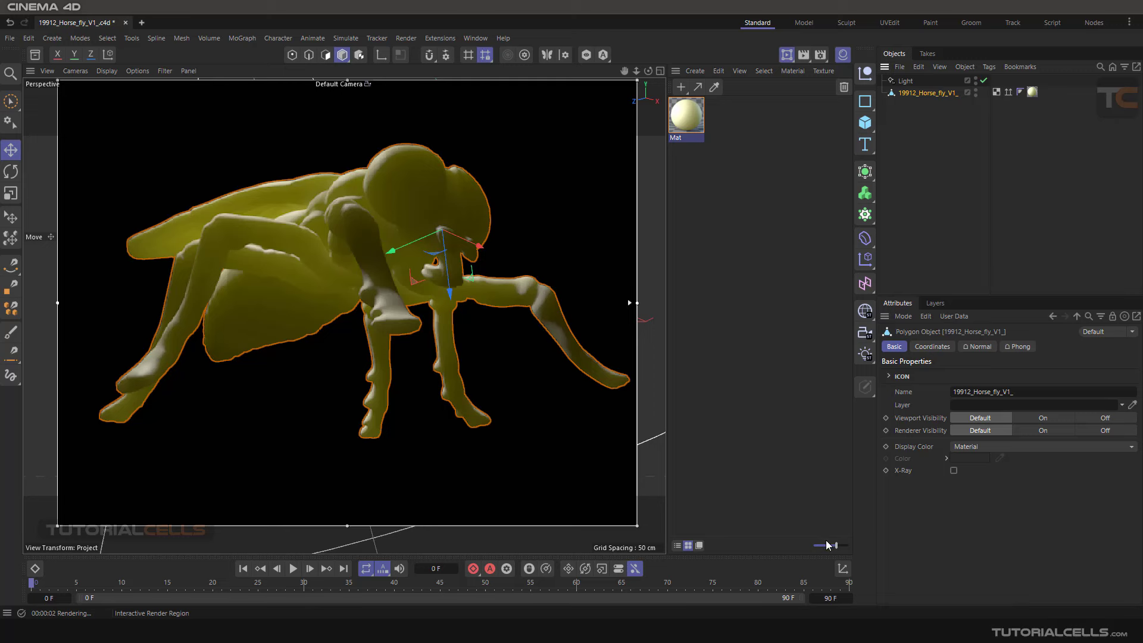
click(845, 569)
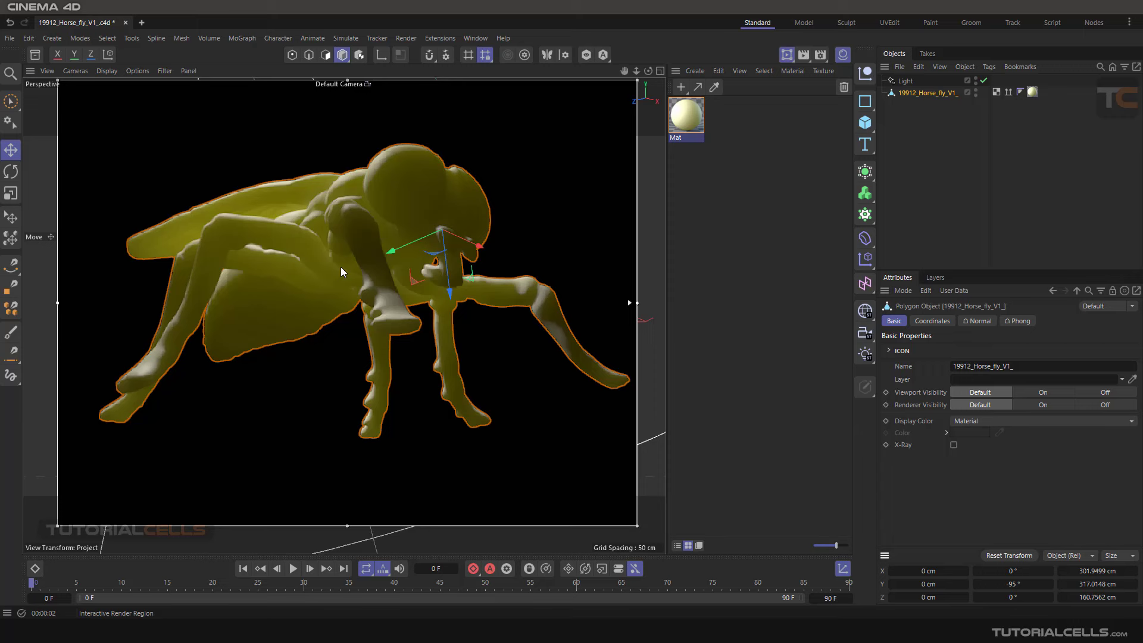
Step: Reopen the Mat material's Subsurface Scattering shader settings, deselect the fly, and place the editor beside the render region
double_click(695, 114)
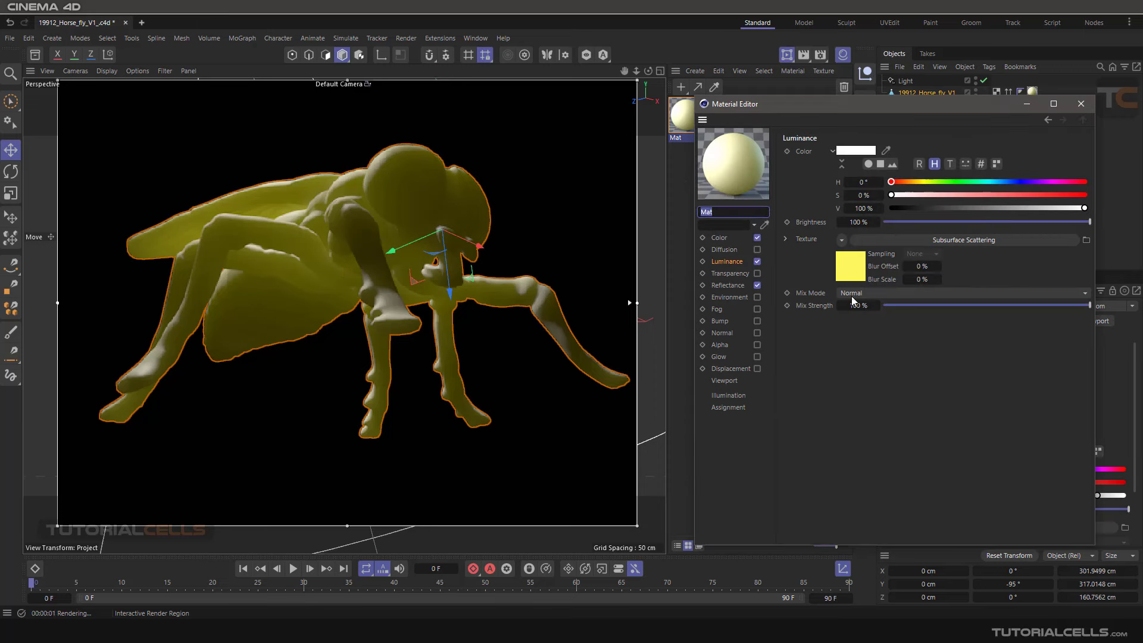
click(861, 239)
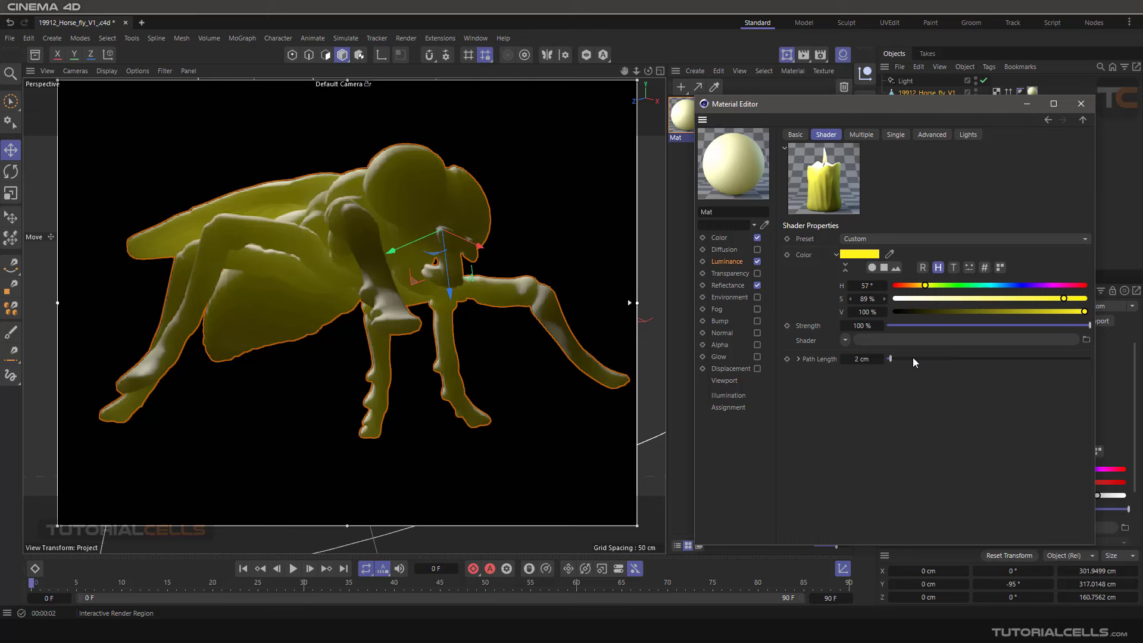
click(681, 260)
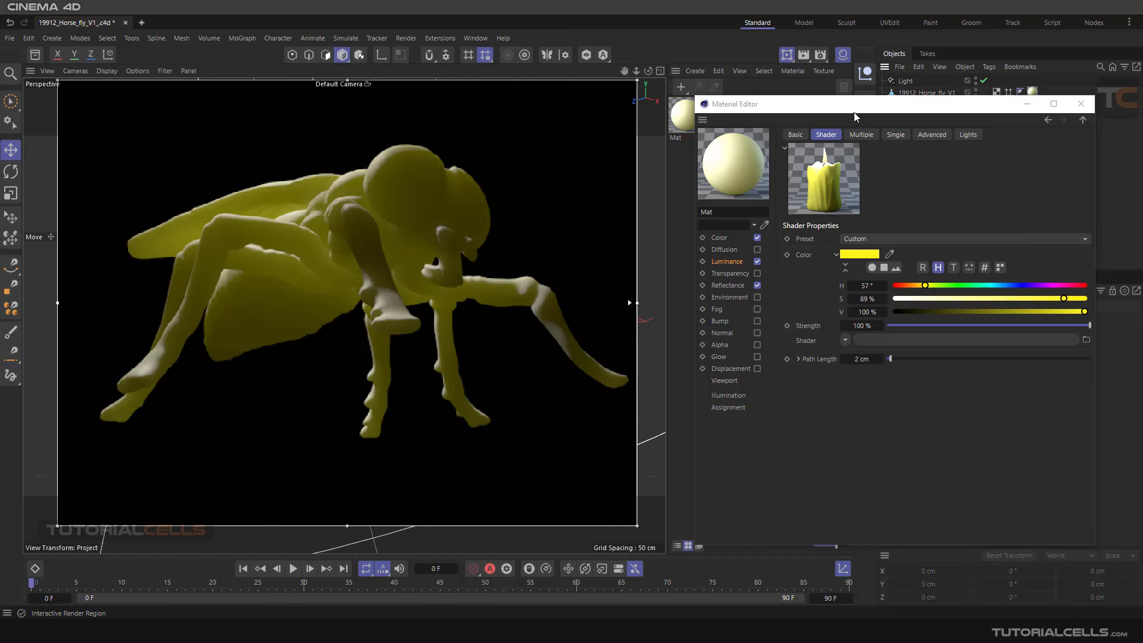
drag(851, 110, 800, 93)
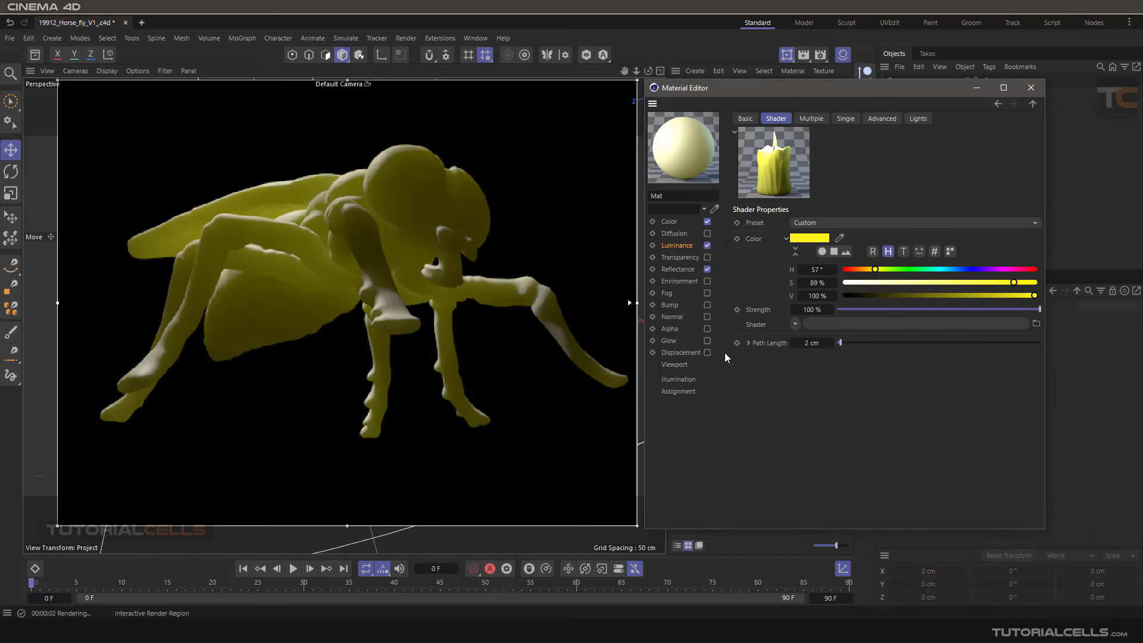
Step: Expand the Path Length's Red, Green and Blue channel settings and set the Path Length to 10 cm
click(748, 343)
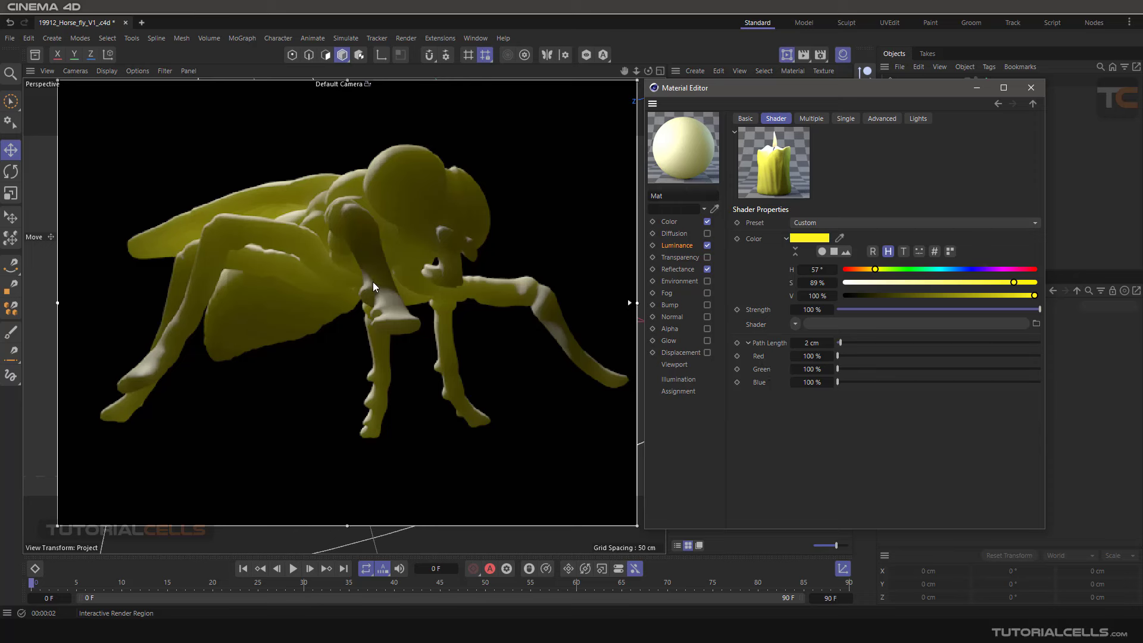
double_click(816, 344)
text(10)
key(Return)
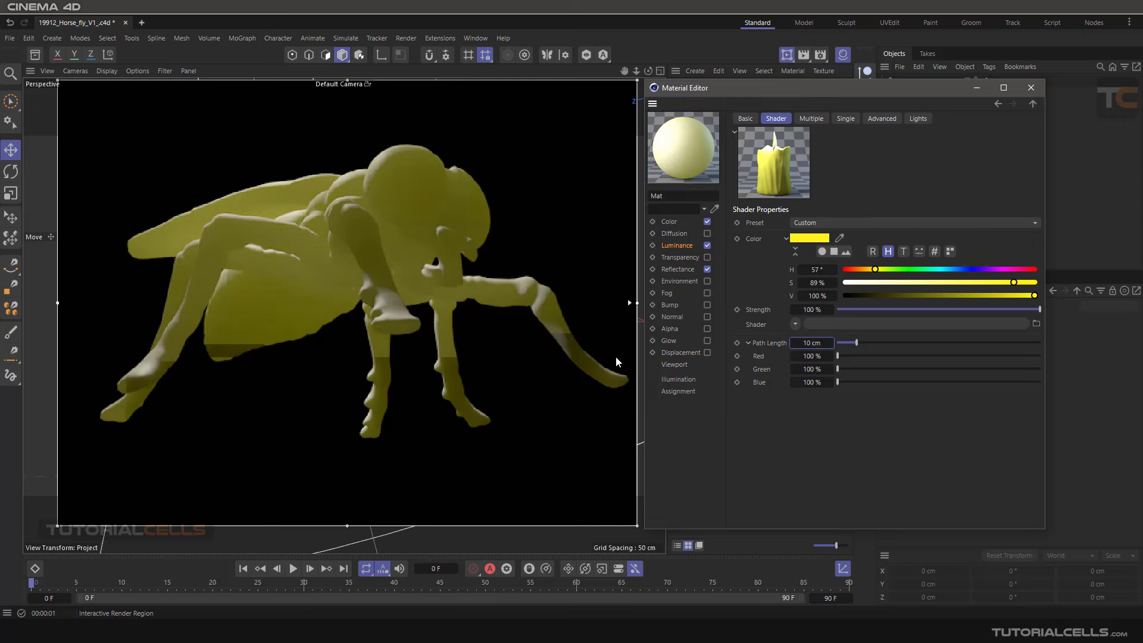
Step: Try the Path Length's Red channel at 791% and 526% and its Green channel at 967%, resetting each to 100%
drag(838, 356, 993, 356)
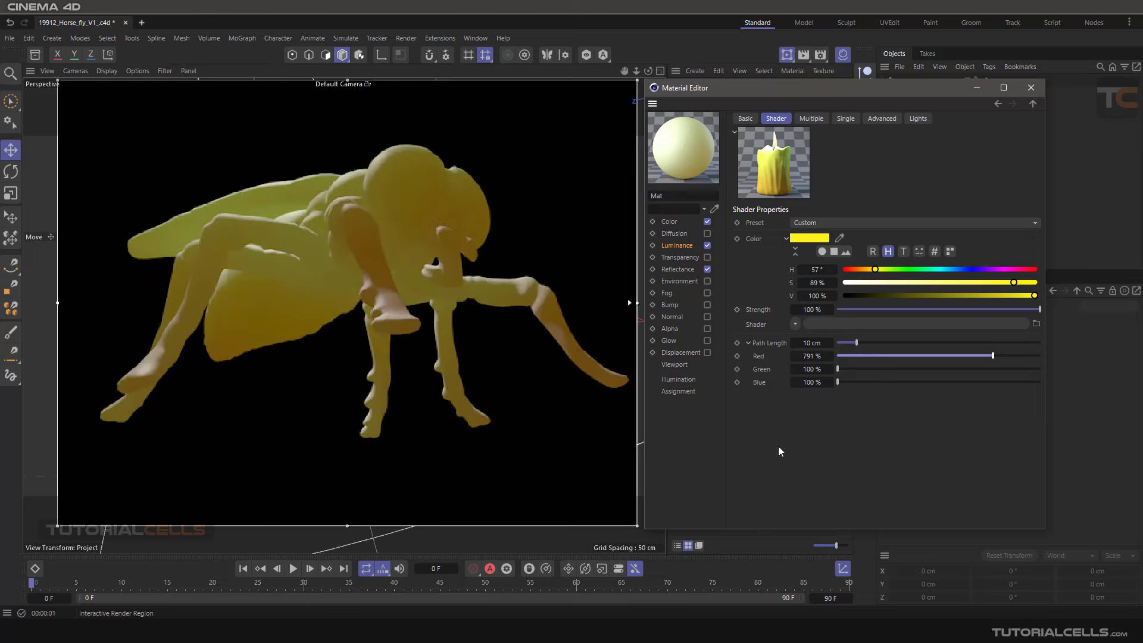
click(936, 356)
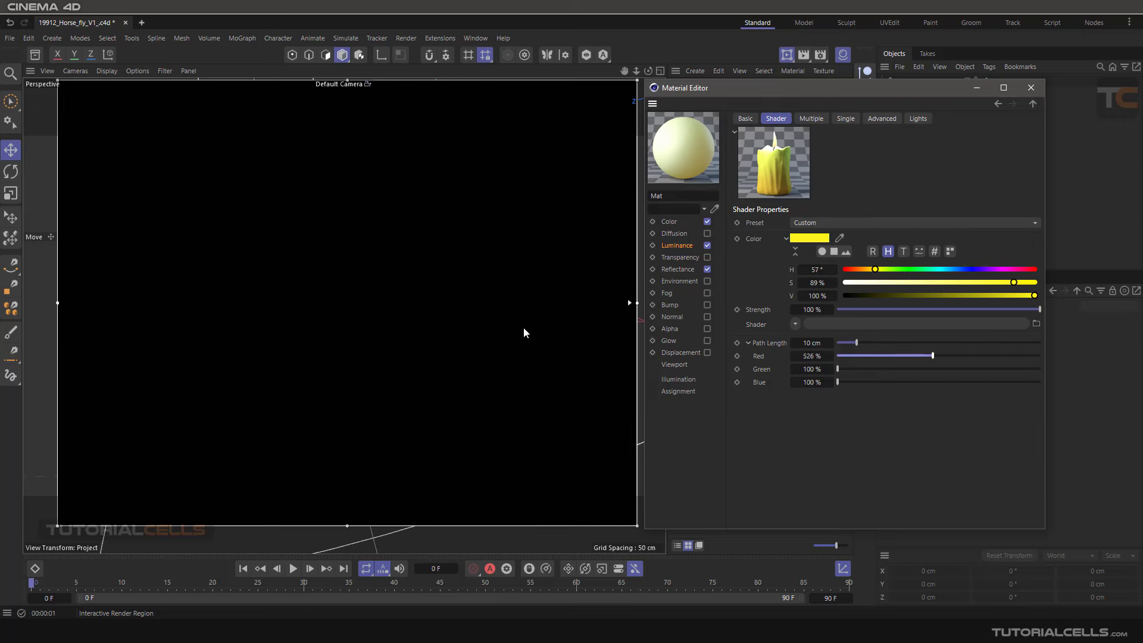
click(838, 356)
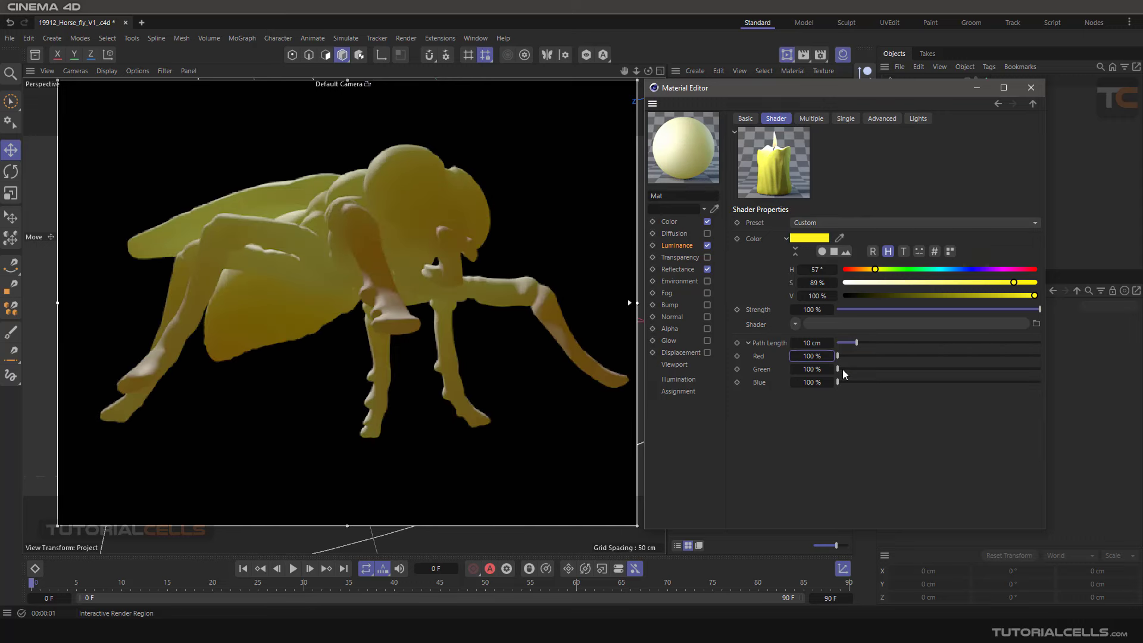
drag(842, 369, 1032, 369)
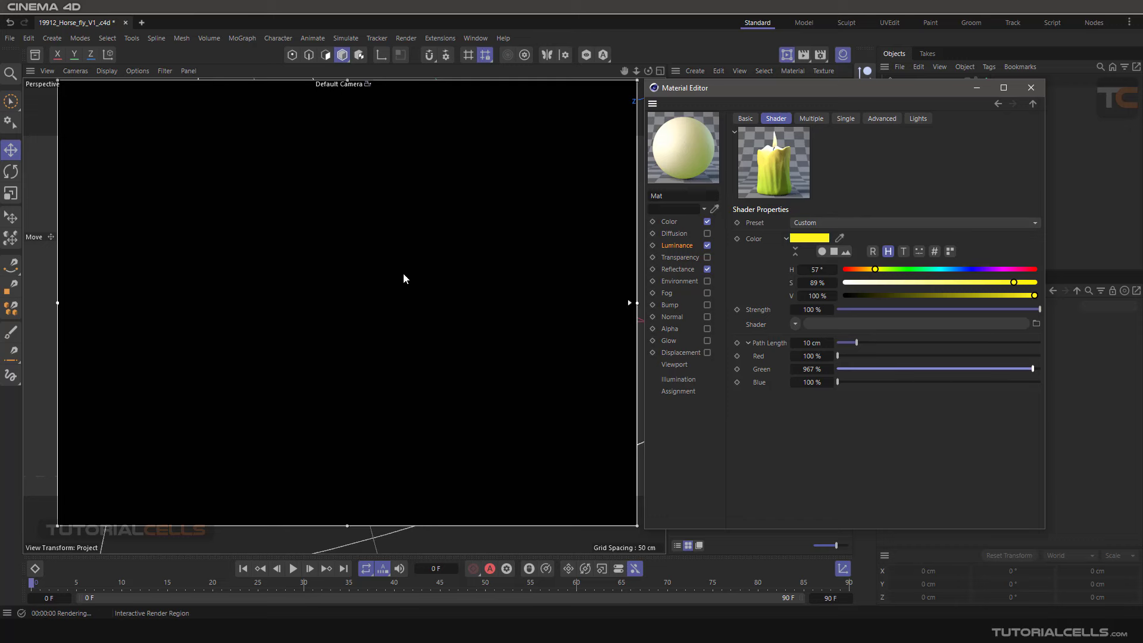
click(836, 370)
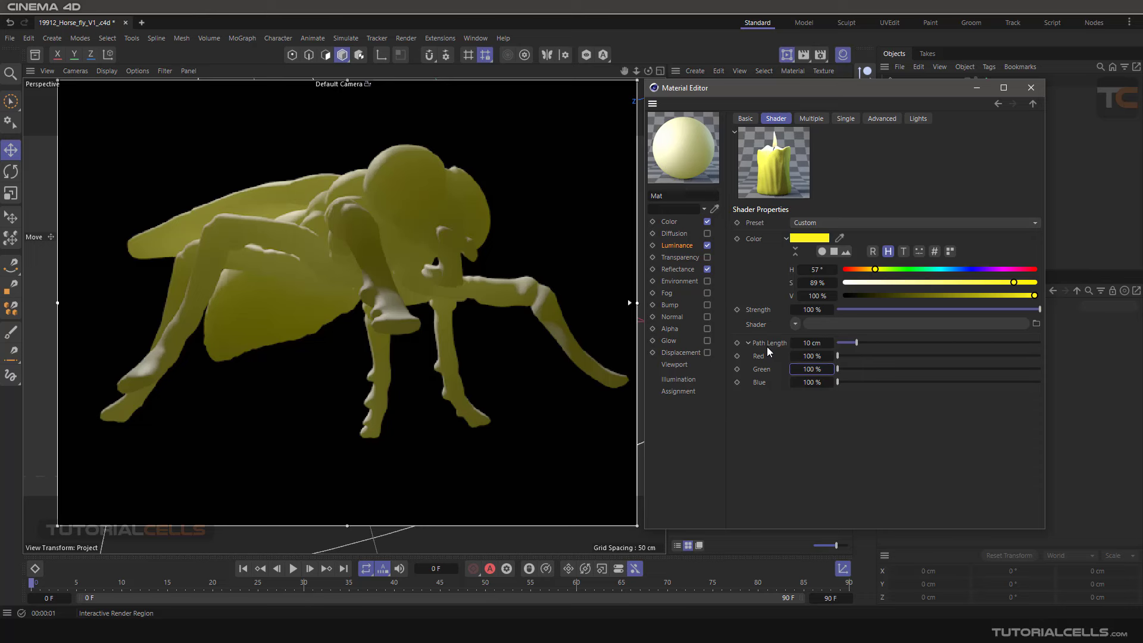
Step: Compare the Subsurface Scattering shader's Multiple Diffuse settings with its Single Scattering settings
click(810, 119)
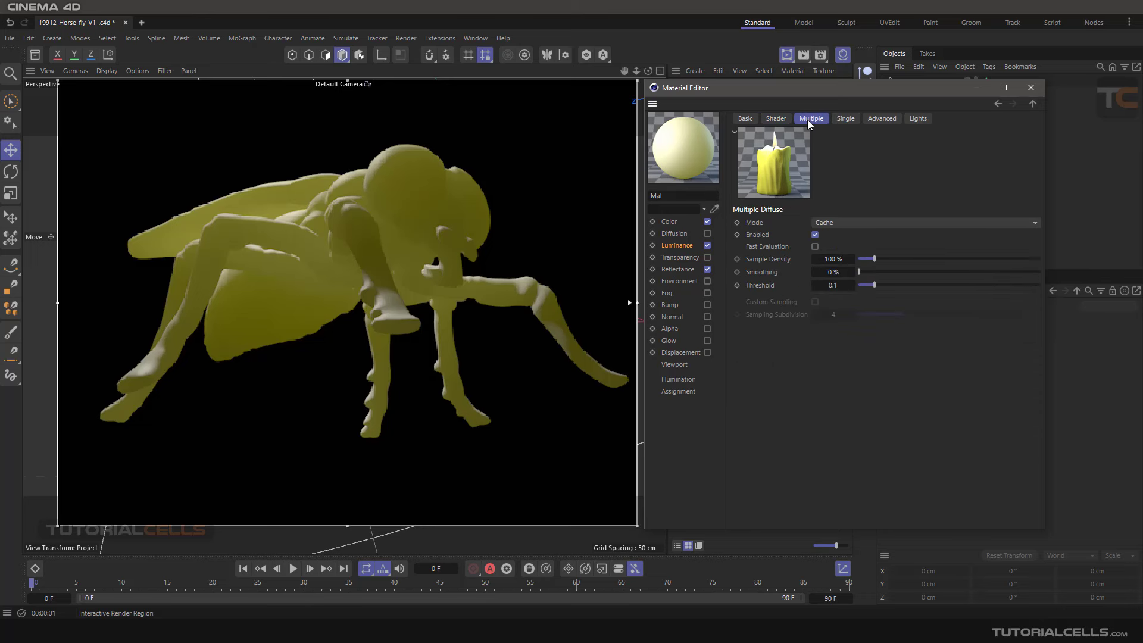
click(845, 118)
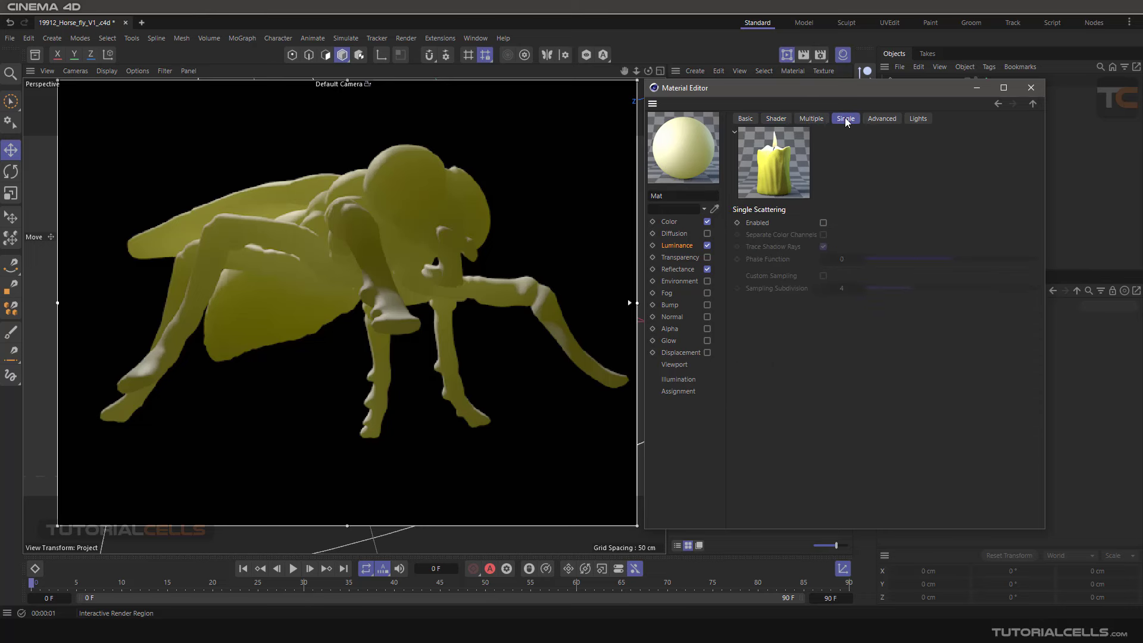
click(813, 118)
click(846, 120)
click(810, 120)
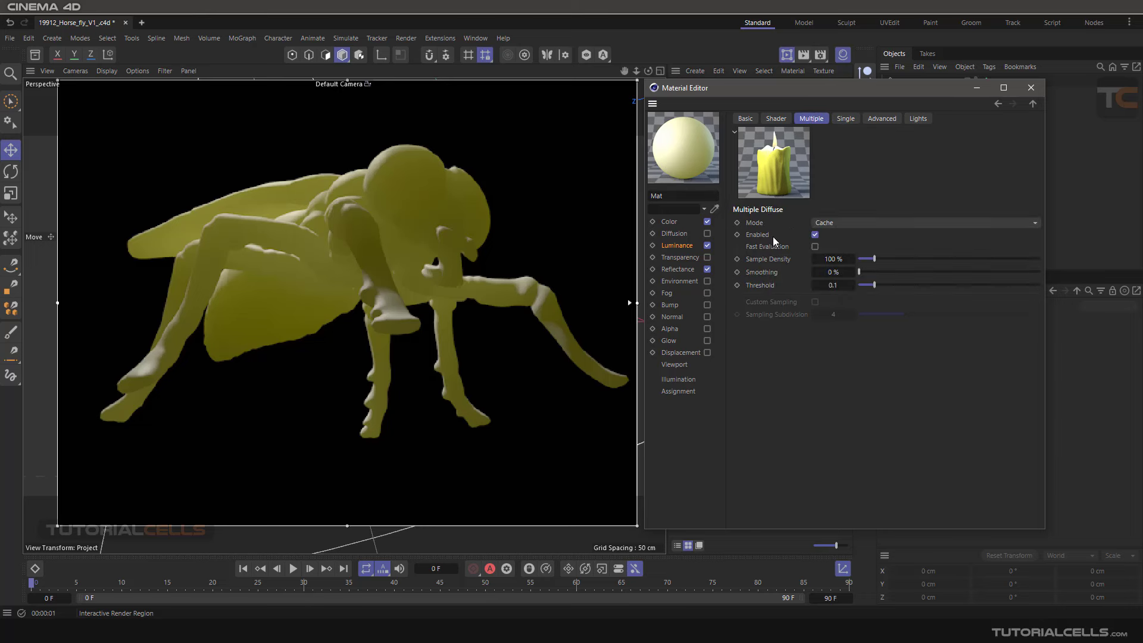
Step: Switch to File Explorer, view the sss folder's reference images multi 1 and path length 2, and return to Cinema 4D
key(alt+Tab)
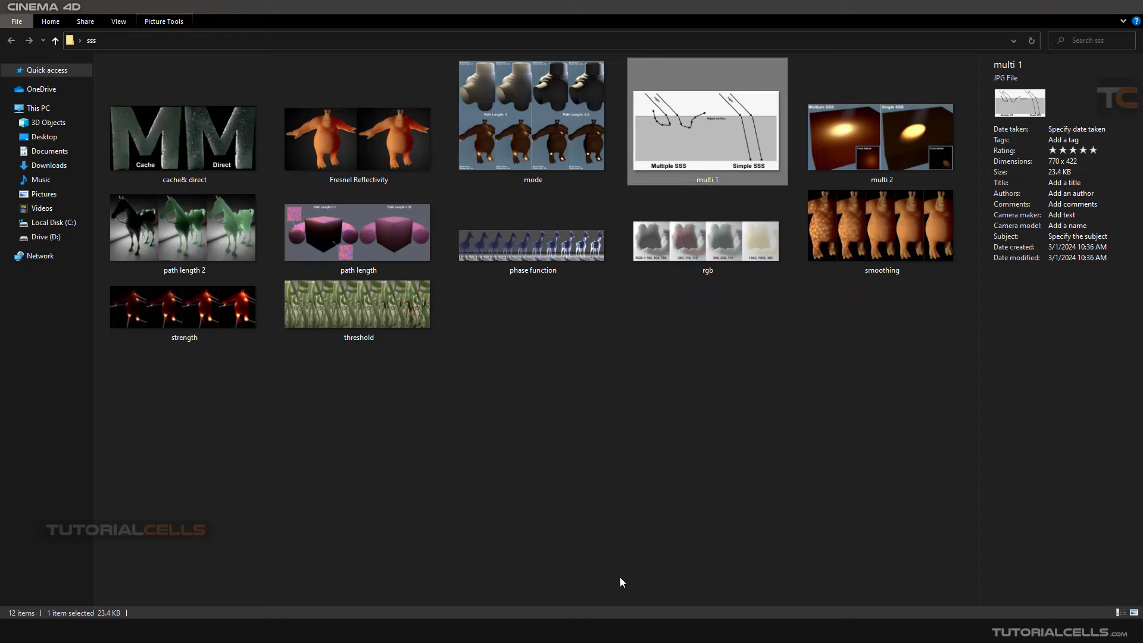
double_click(691, 155)
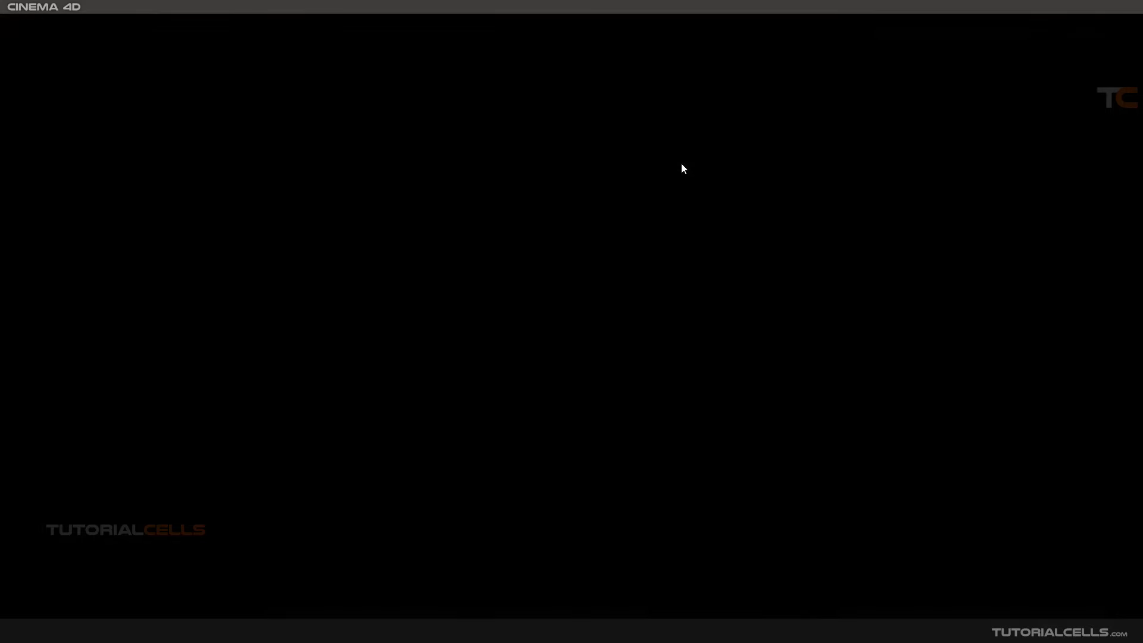
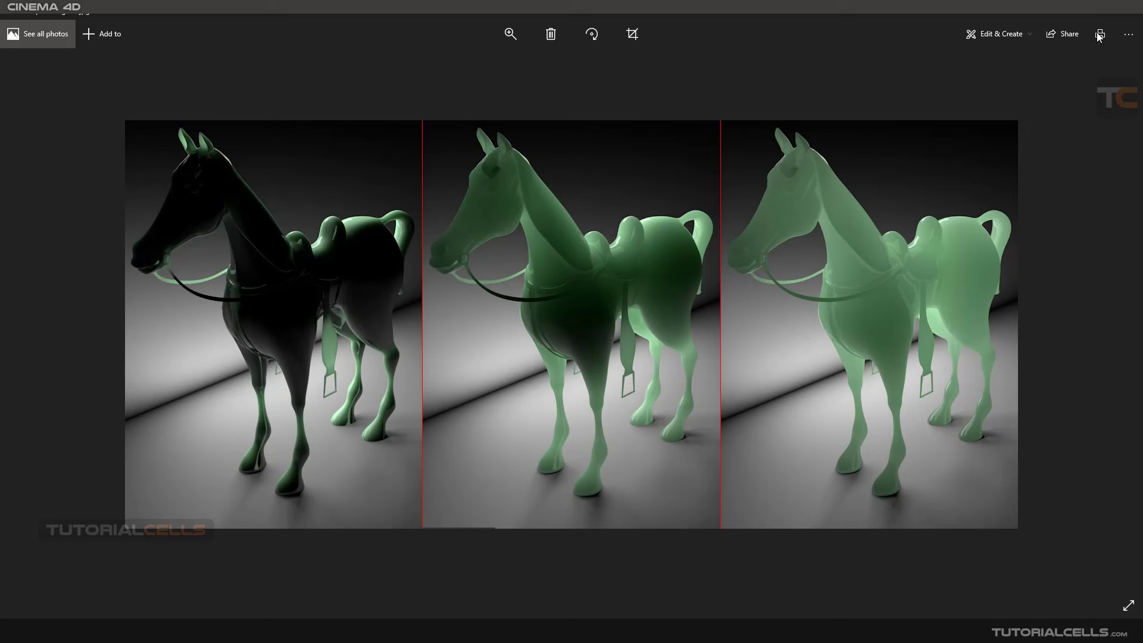
click(1129, 13)
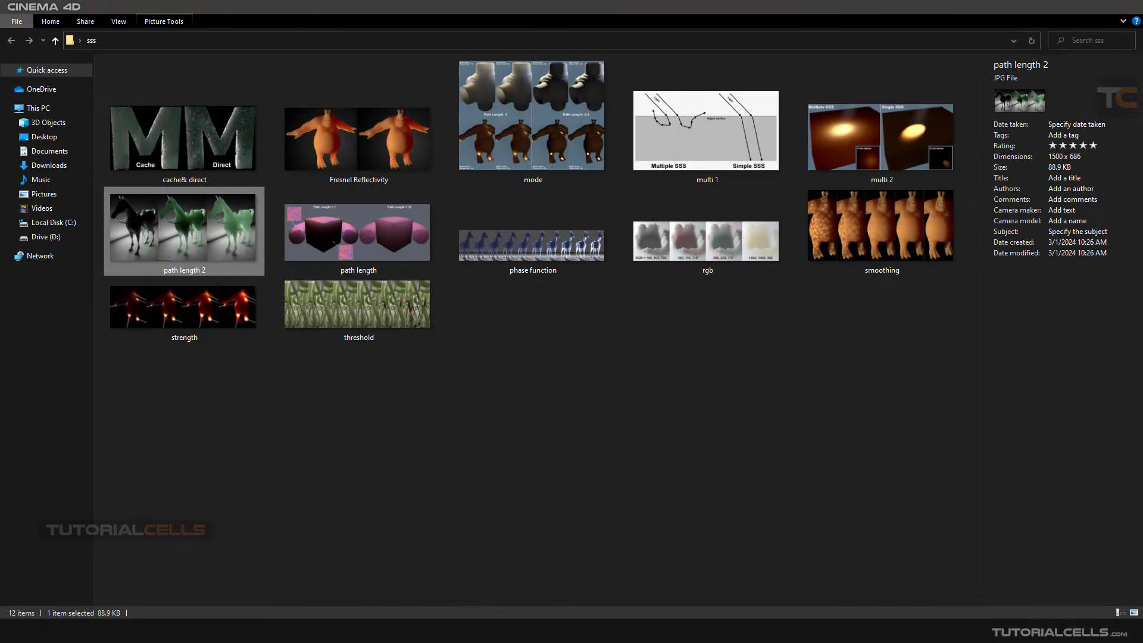
click(484, 619)
click(625, 540)
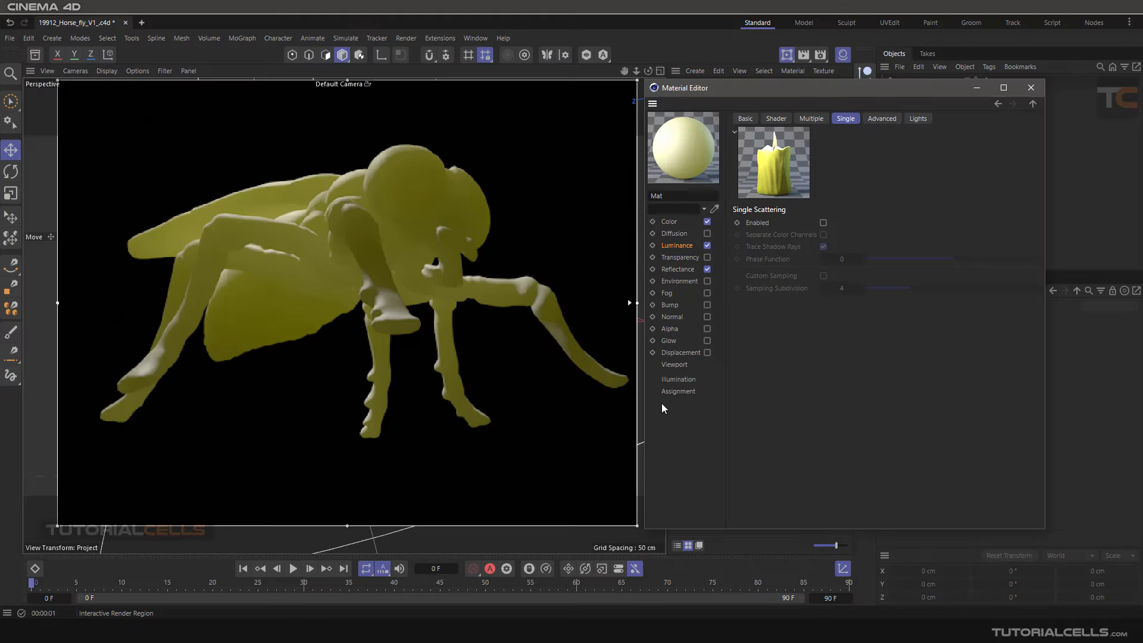
Step: Disable Multiple Diffuse and enable Single Scattering in the Subsurface Scattering shader
click(811, 119)
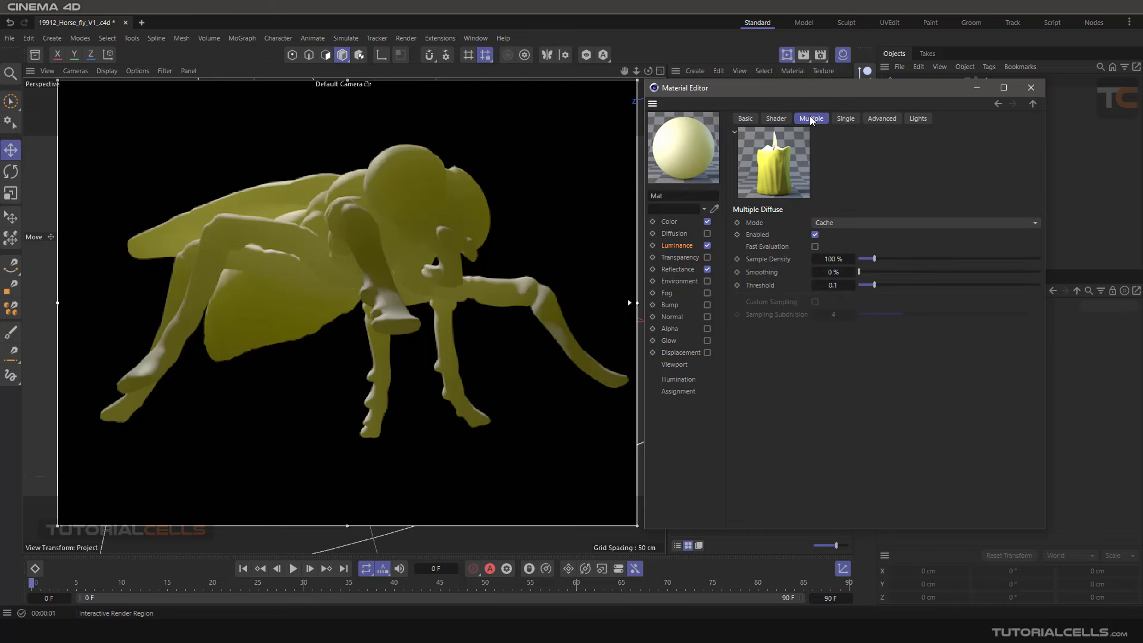
click(816, 235)
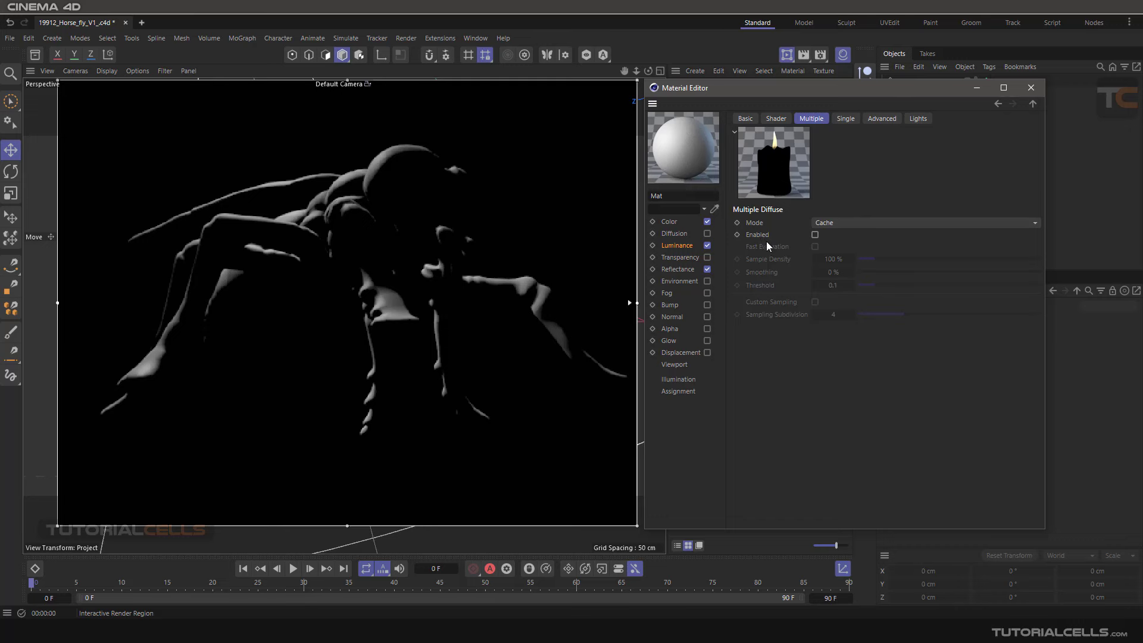
click(844, 120)
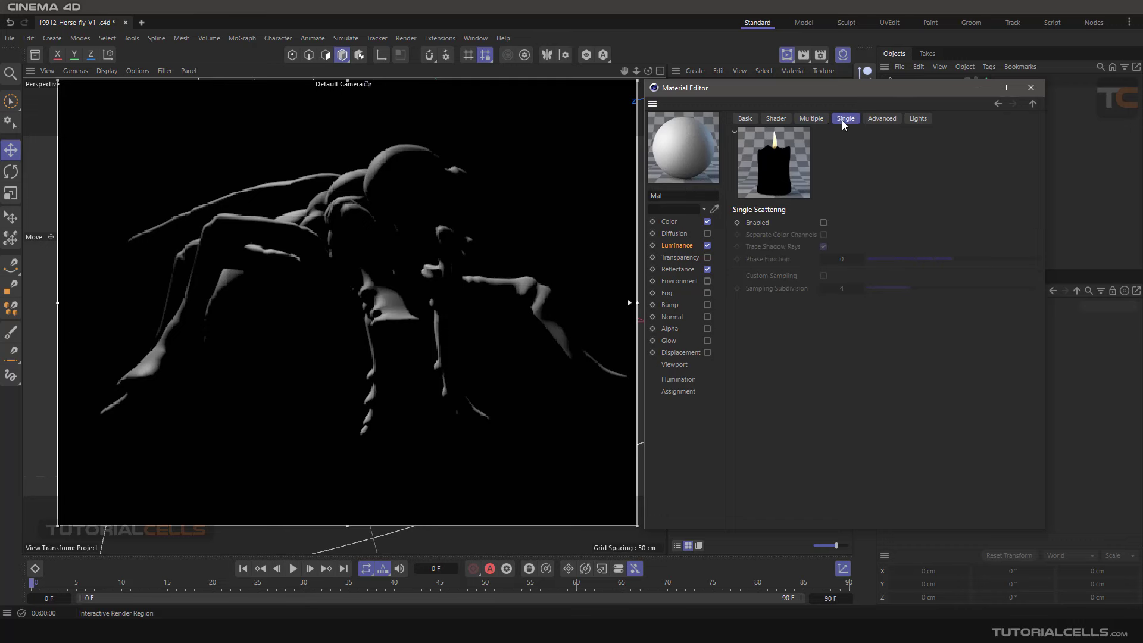
click(823, 223)
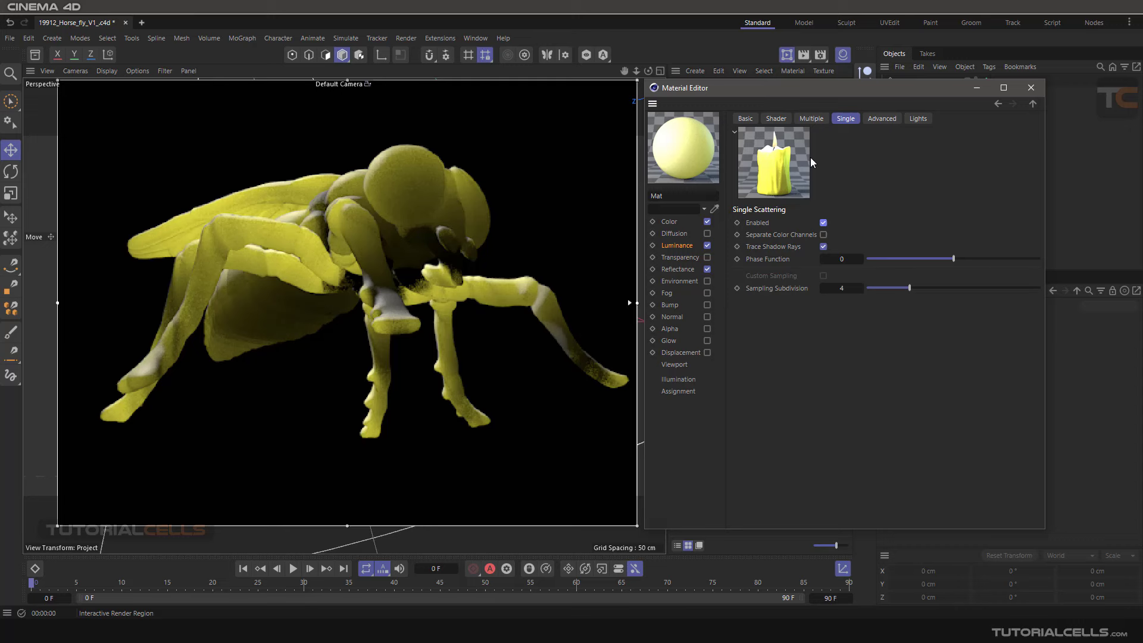
Step: Re-enable Multiple Diffuse to render it together with Single Scattering, and turn Single Scattering off
click(812, 120)
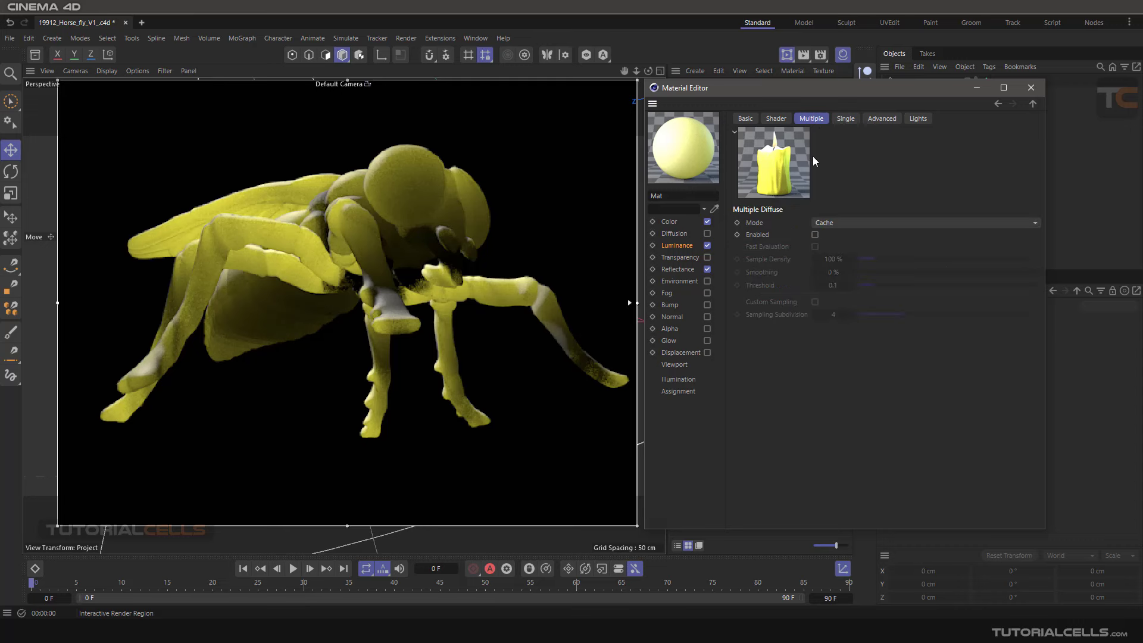
click(815, 234)
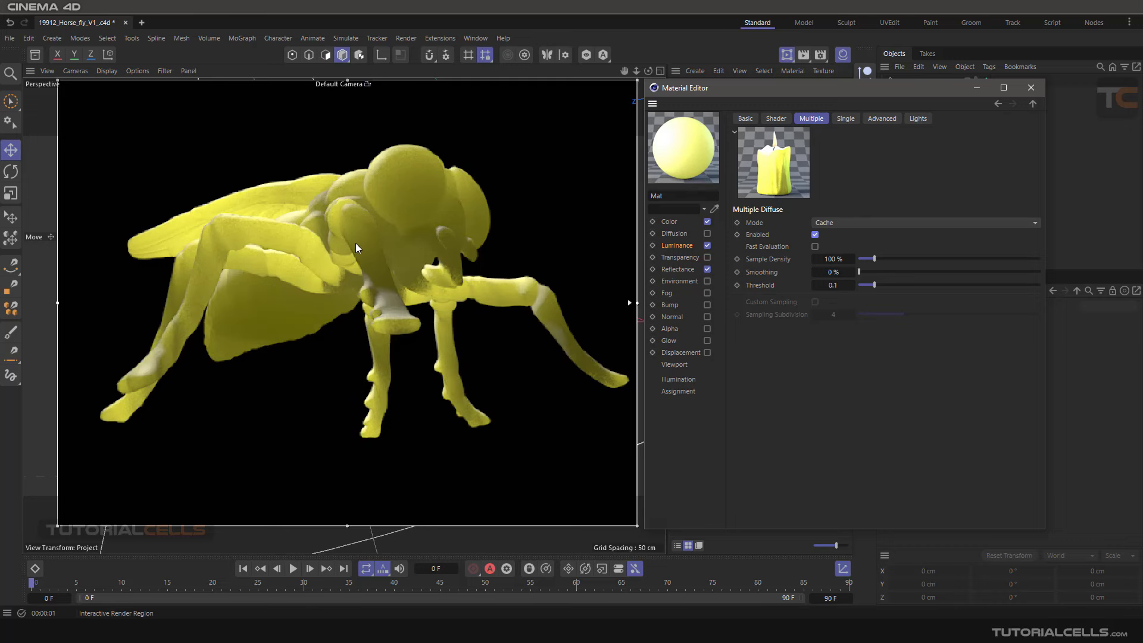
click(845, 120)
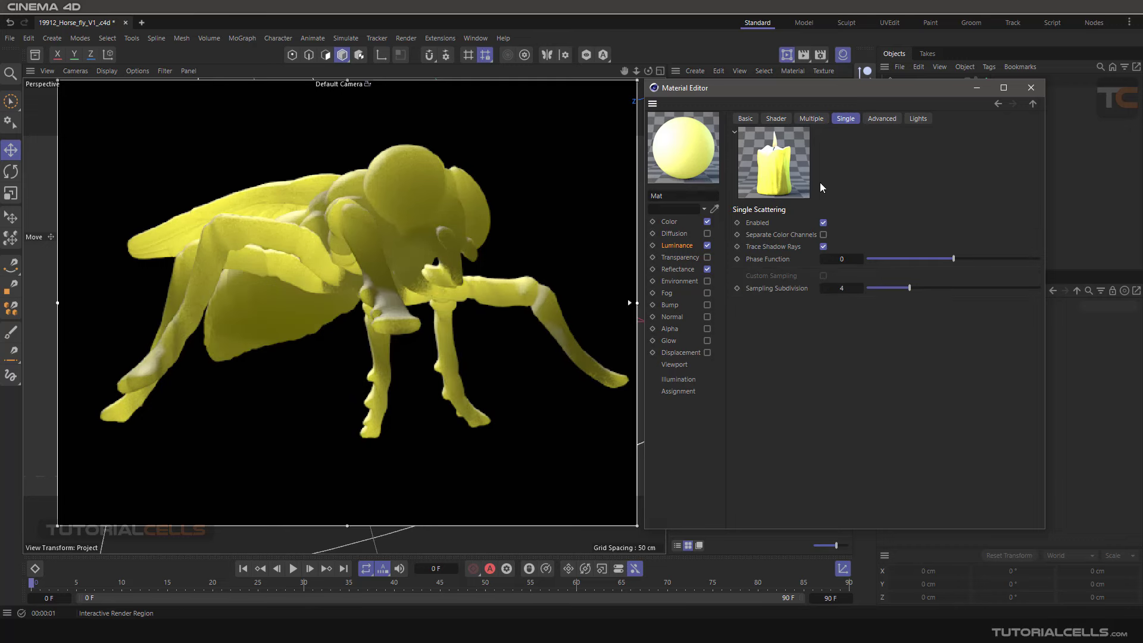
Step: Change the Multiple Diffuse Mode to Direct
click(809, 119)
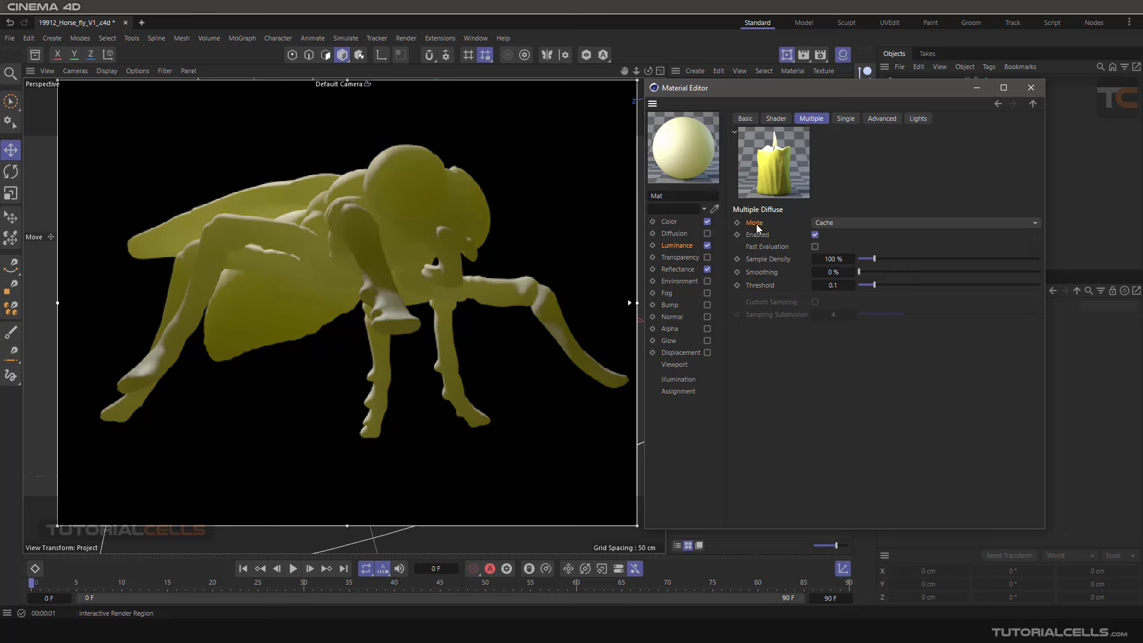
click(848, 224)
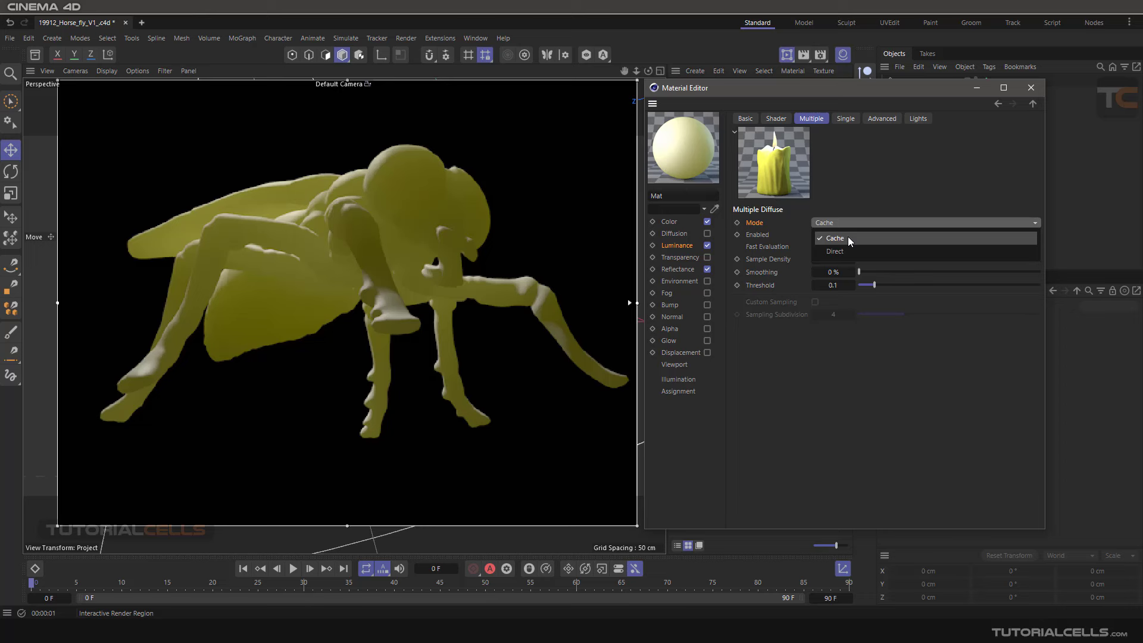
click(849, 252)
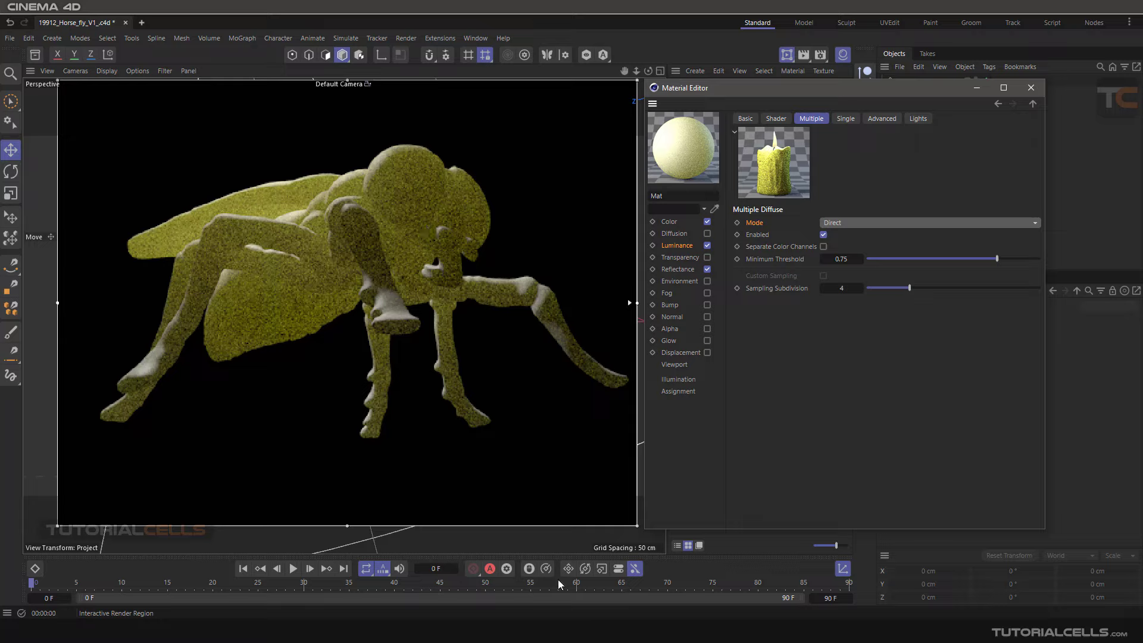
Step: Switch to File Explorer, view the cache& direct comparison image from the sss folder, and return to Cinema 4D
key(alt+Tab)
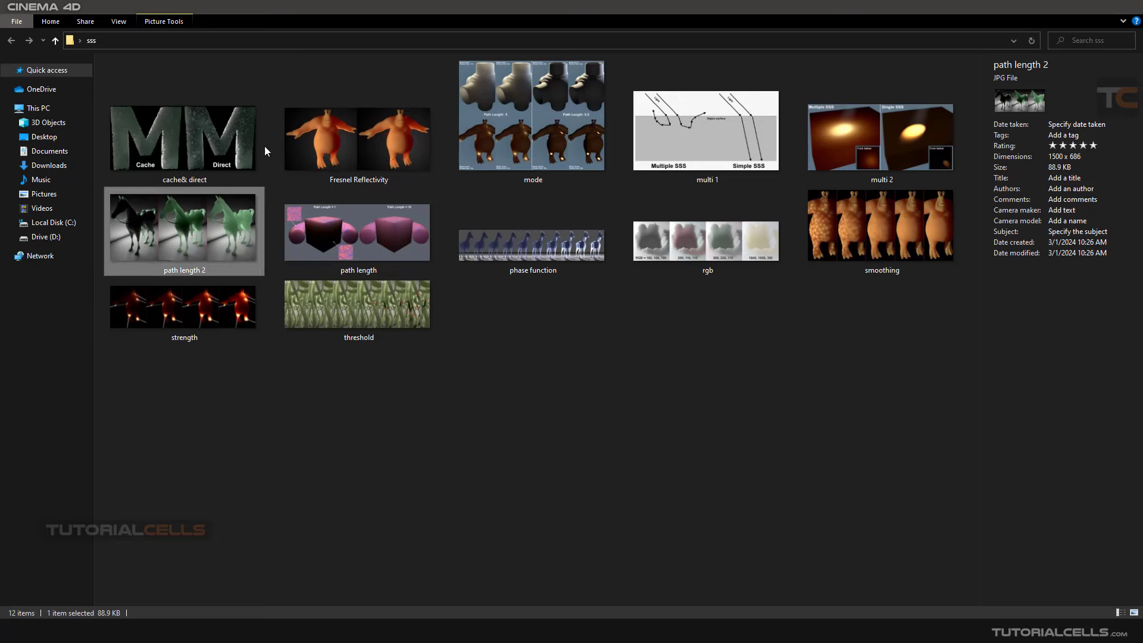
double_click(224, 135)
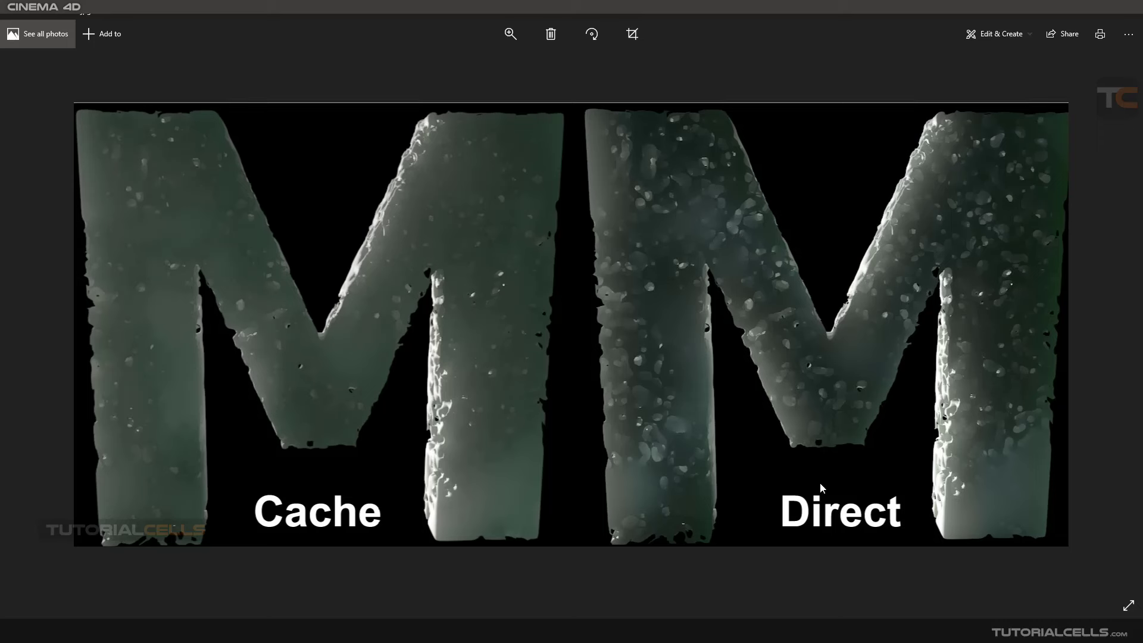
mouse_move(568, 631)
click(640, 574)
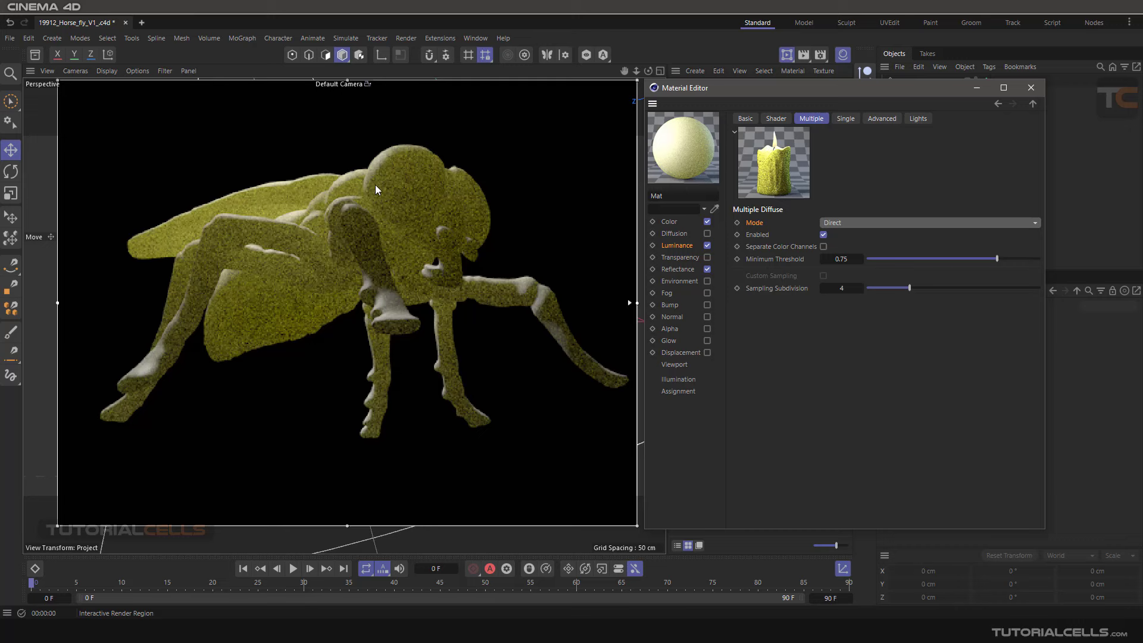
Step: Switch the renderer to Physical in the Render Settings and move that window clear of the Material Editor to inspect Custom Sampling
click(819, 55)
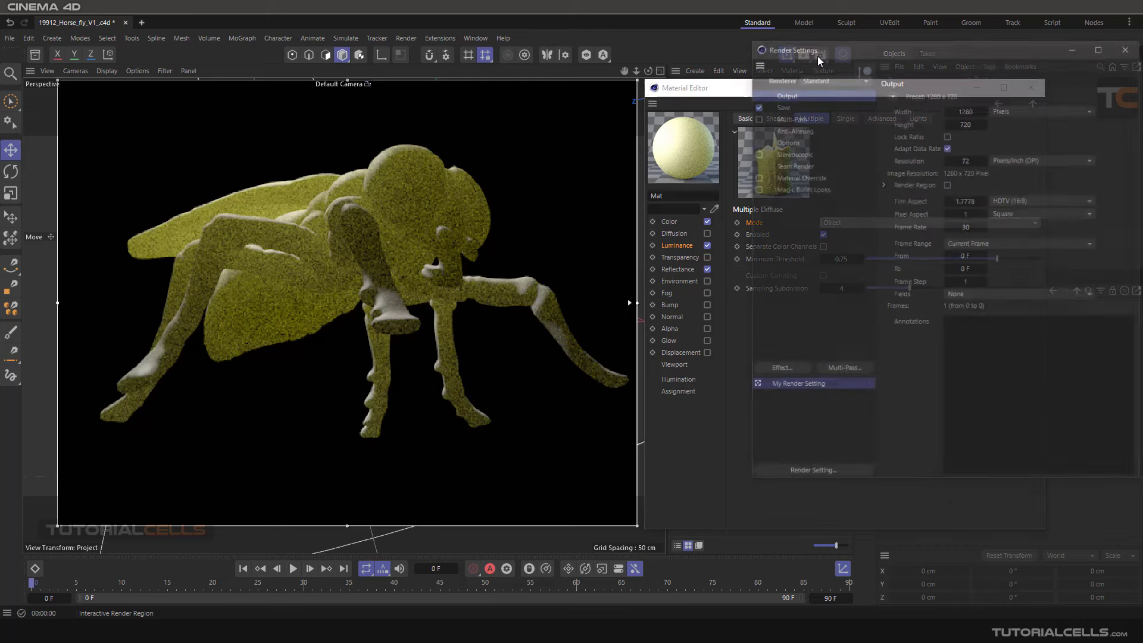
click(811, 78)
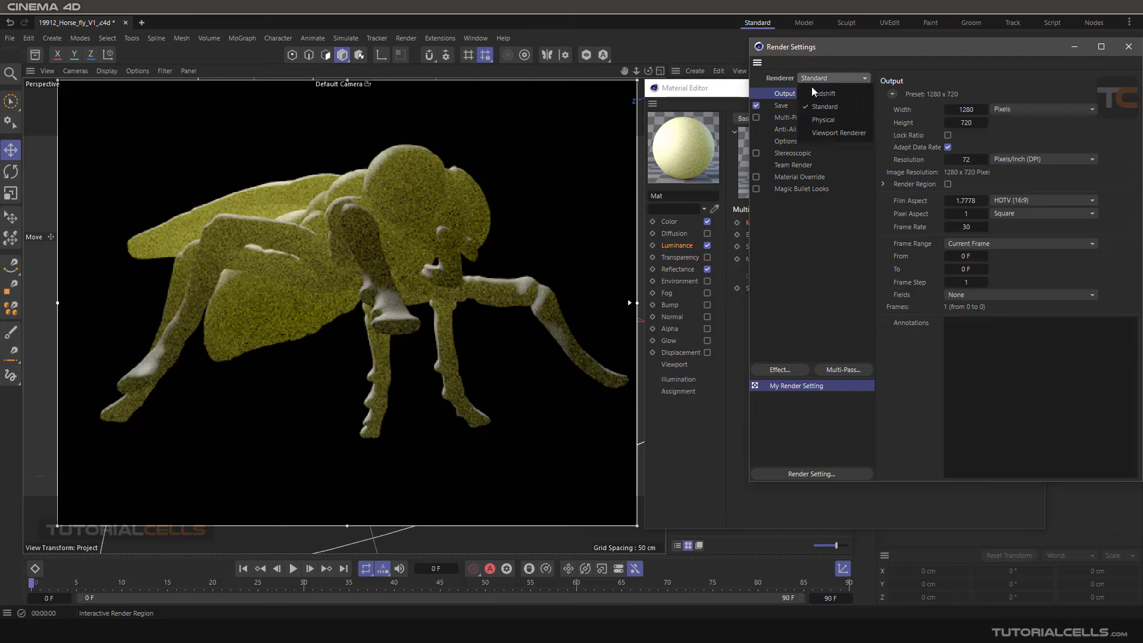
click(817, 119)
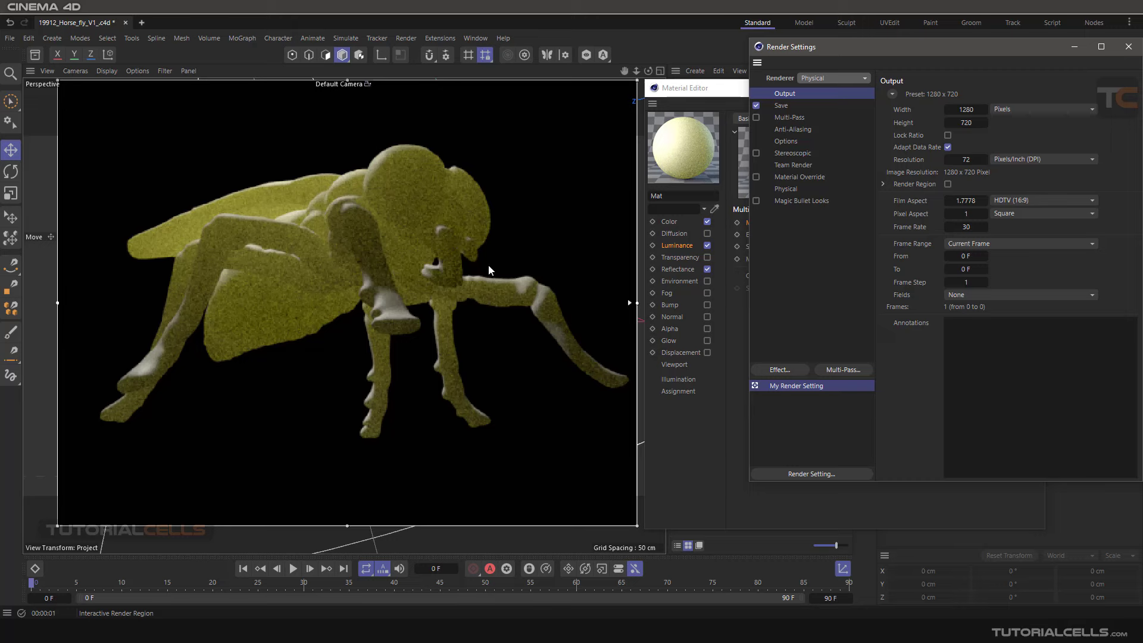
drag(823, 53, 202, 79)
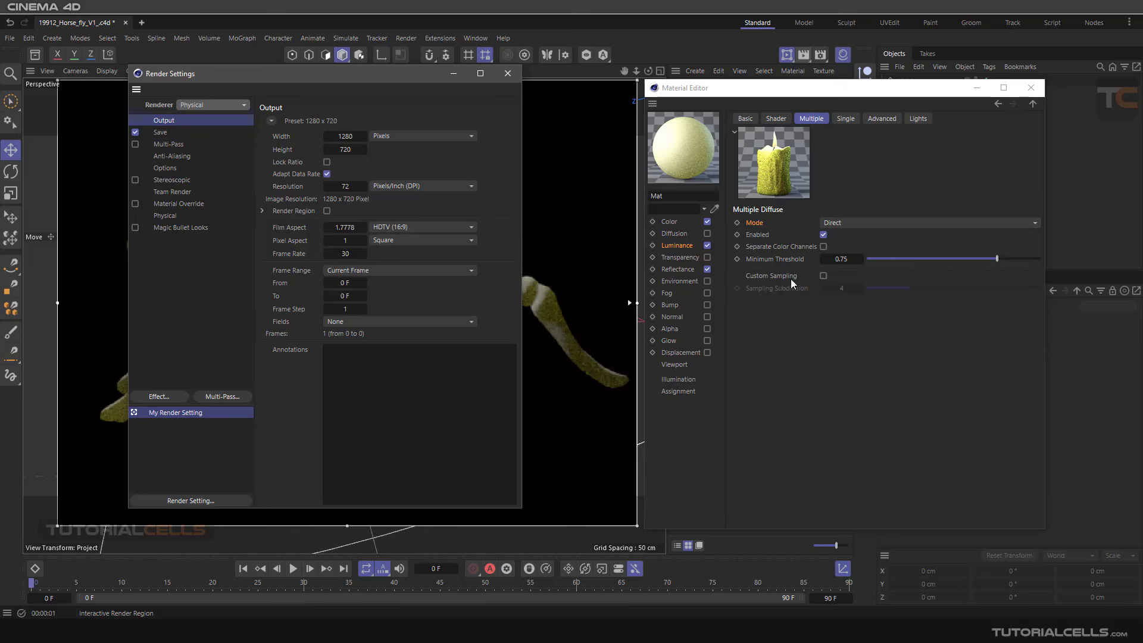
Step: Set the renderer back to Standard and close the Render Settings
click(218, 105)
click(216, 132)
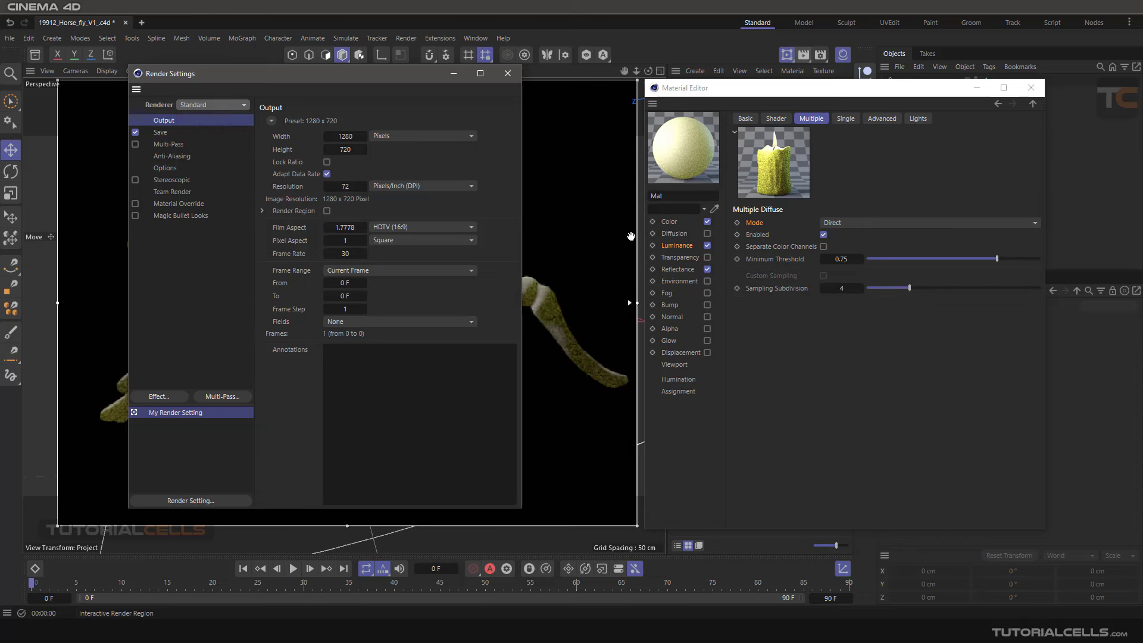
click(507, 73)
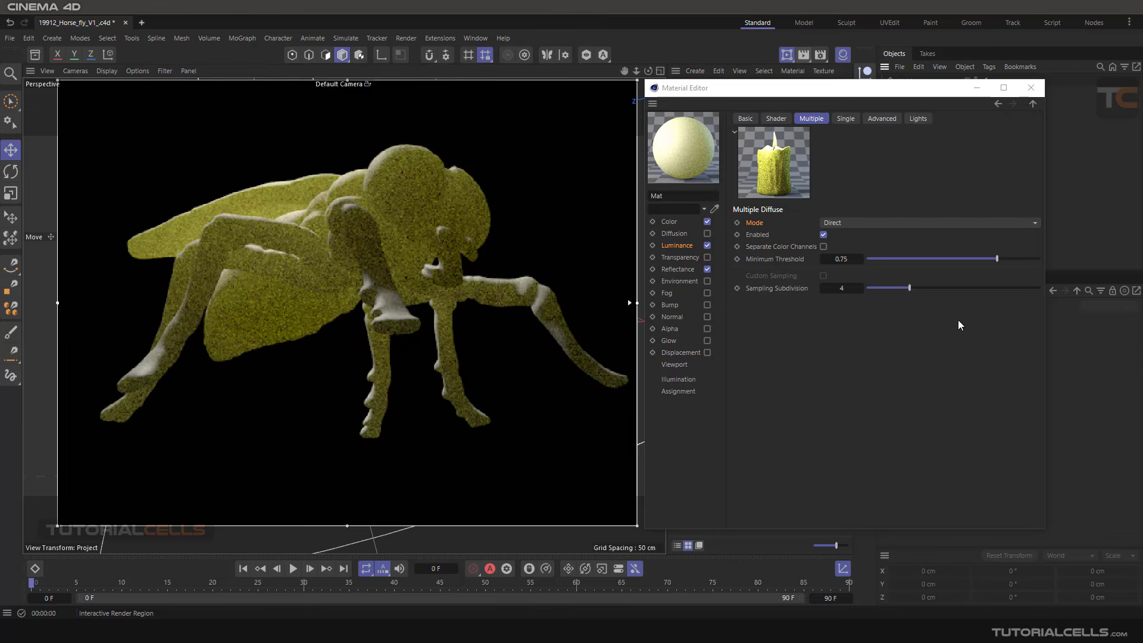
Step: Set the Multiple Diffuse Sampling Subdivision to about 7.95
click(954, 289)
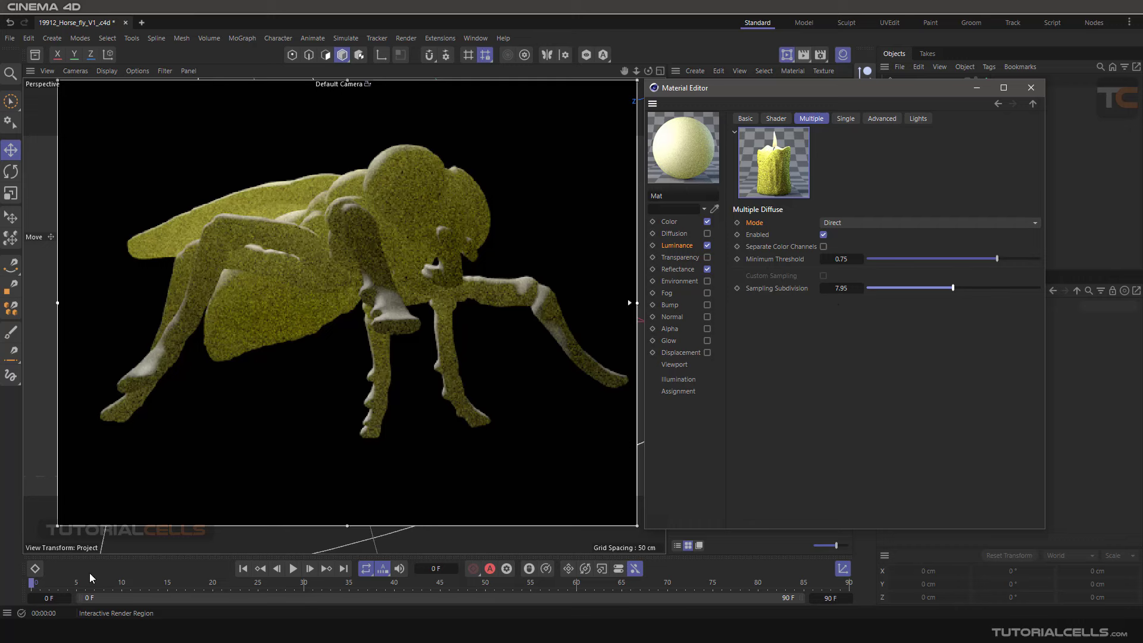
Step: Raise the Multiple Diffuse Sampling Subdivision to about 9.37 as a test and set it to 4
click(58, 581)
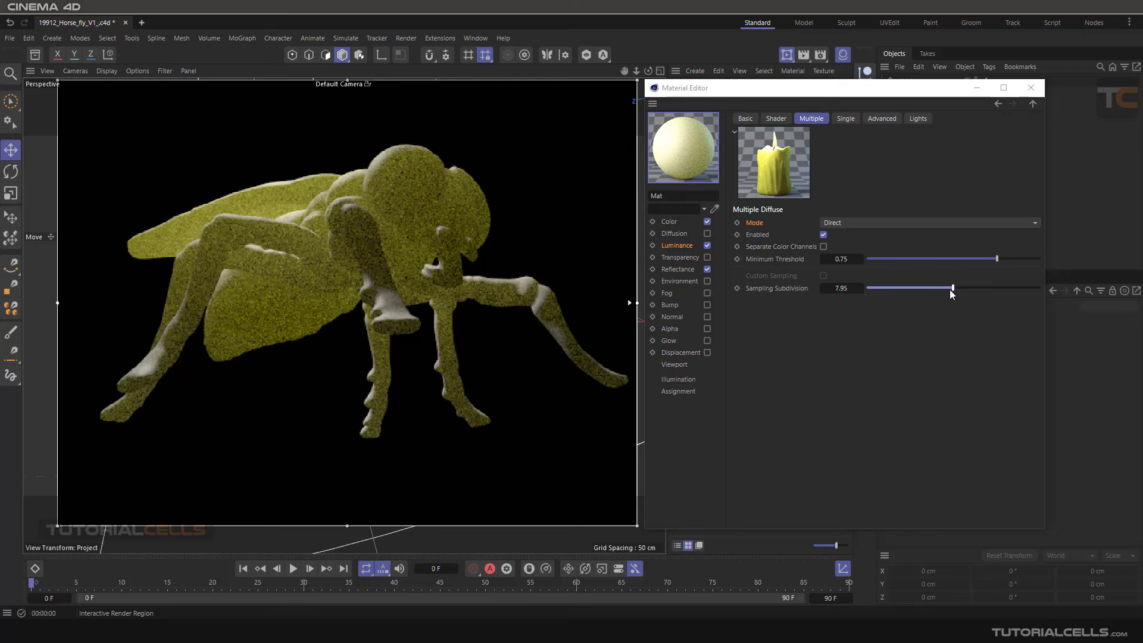
drag(951, 290, 960, 290)
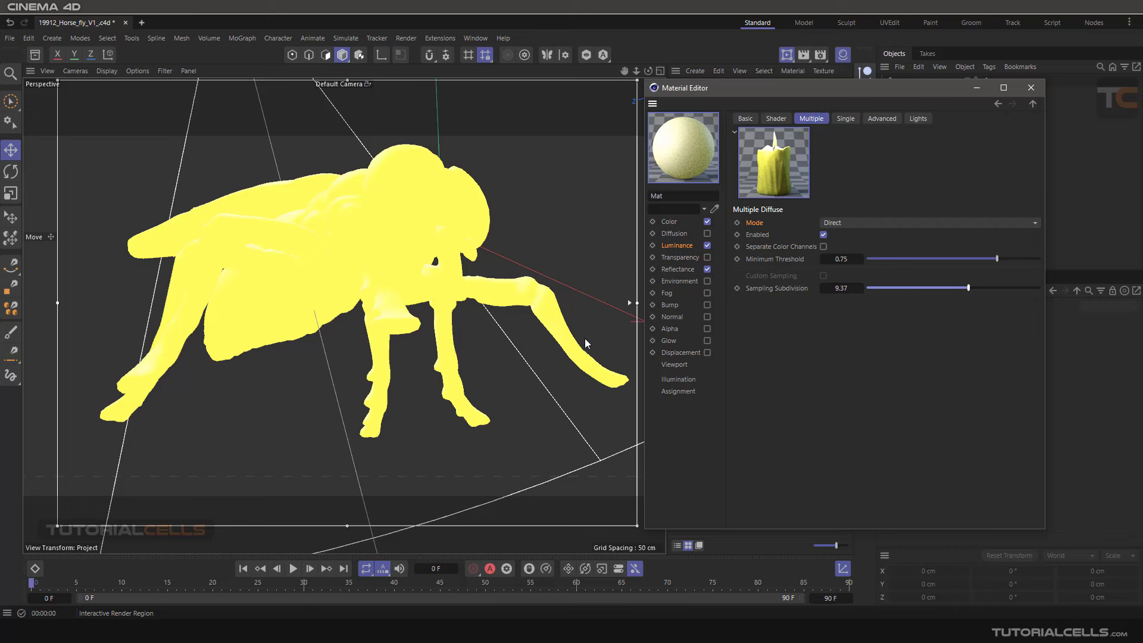
double_click(863, 291)
text(4)
key(Return)
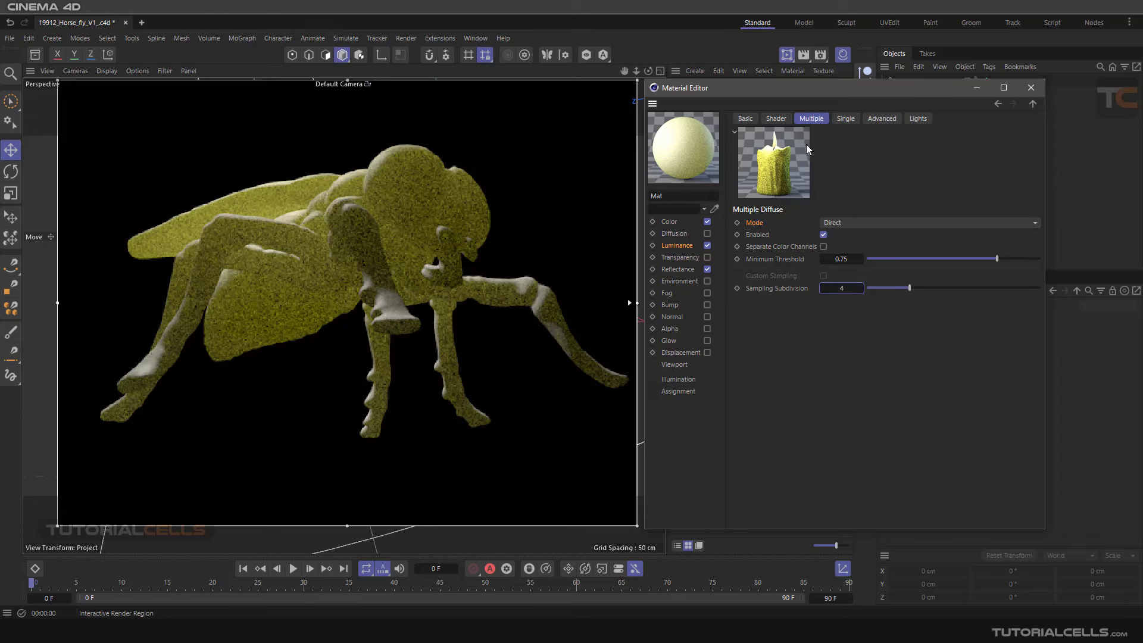
Step: Switch the renderer to Physical in the Render Settings, and toggle Multiple Diffuse Custom Sampling on and off
click(820, 57)
drag(813, 52, 265, 52)
click(275, 76)
click(278, 111)
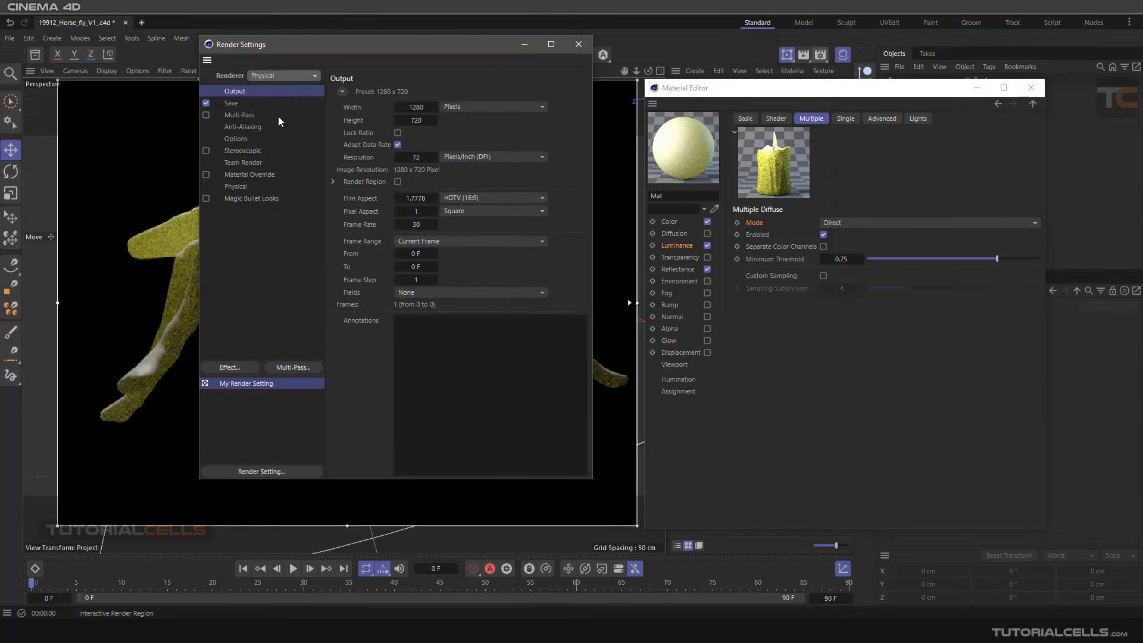
click(578, 44)
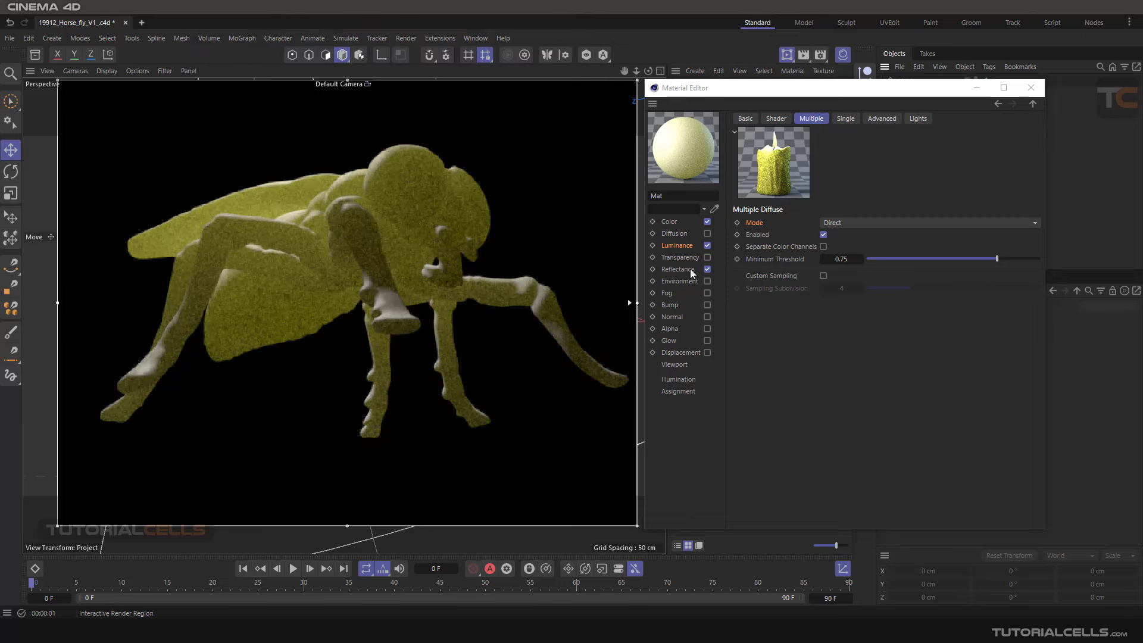
click(824, 276)
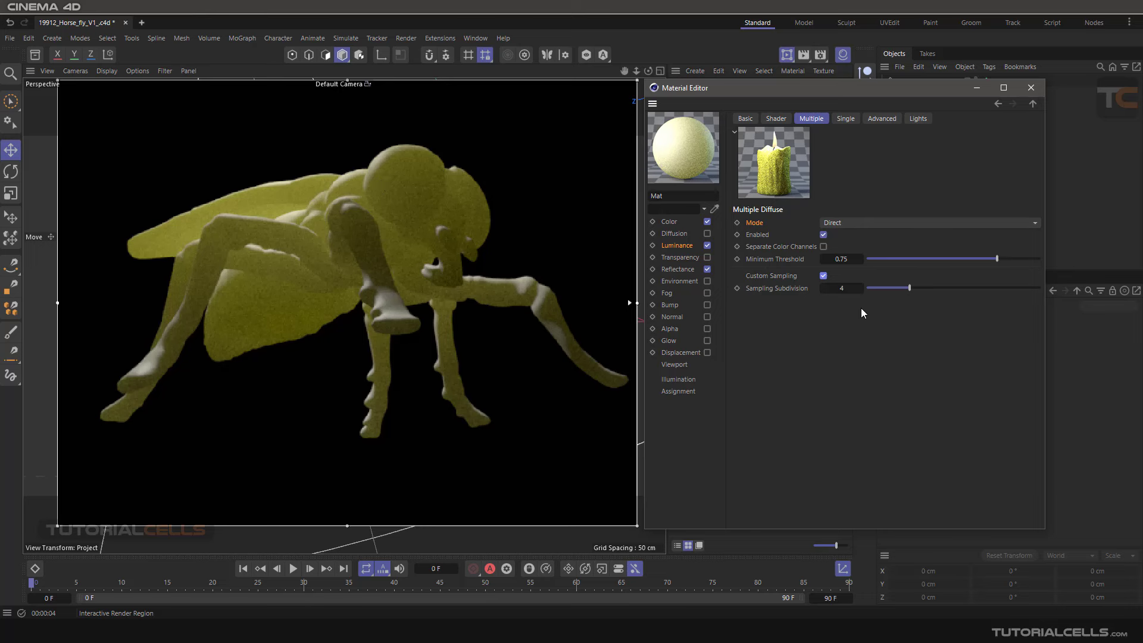
click(824, 276)
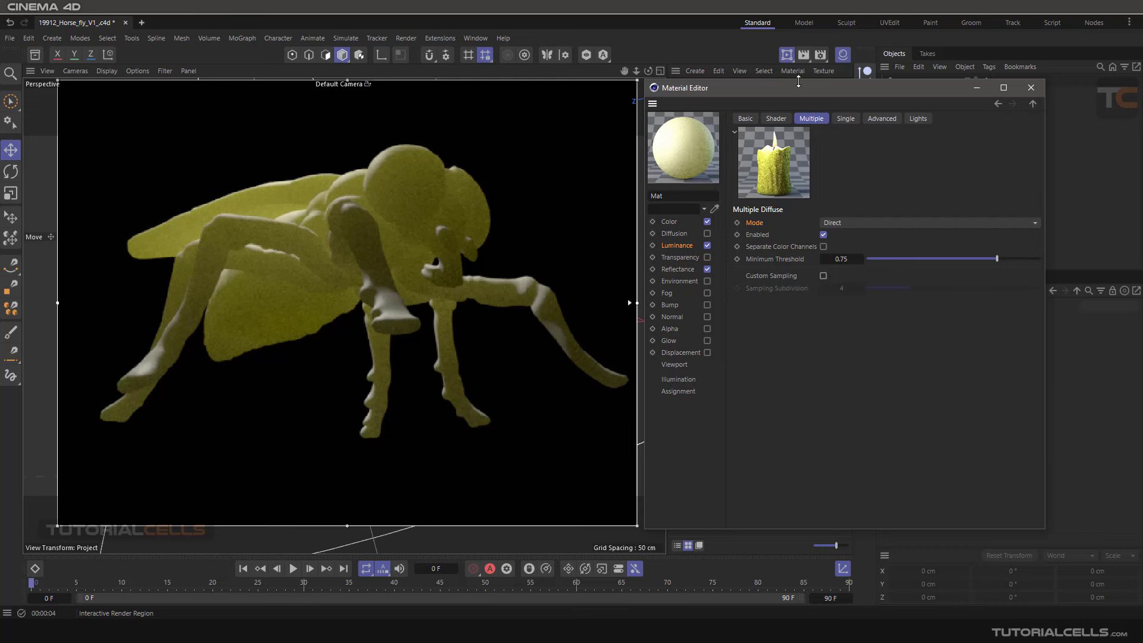
Step: Return the renderer to Standard and close the Render Settings
click(819, 55)
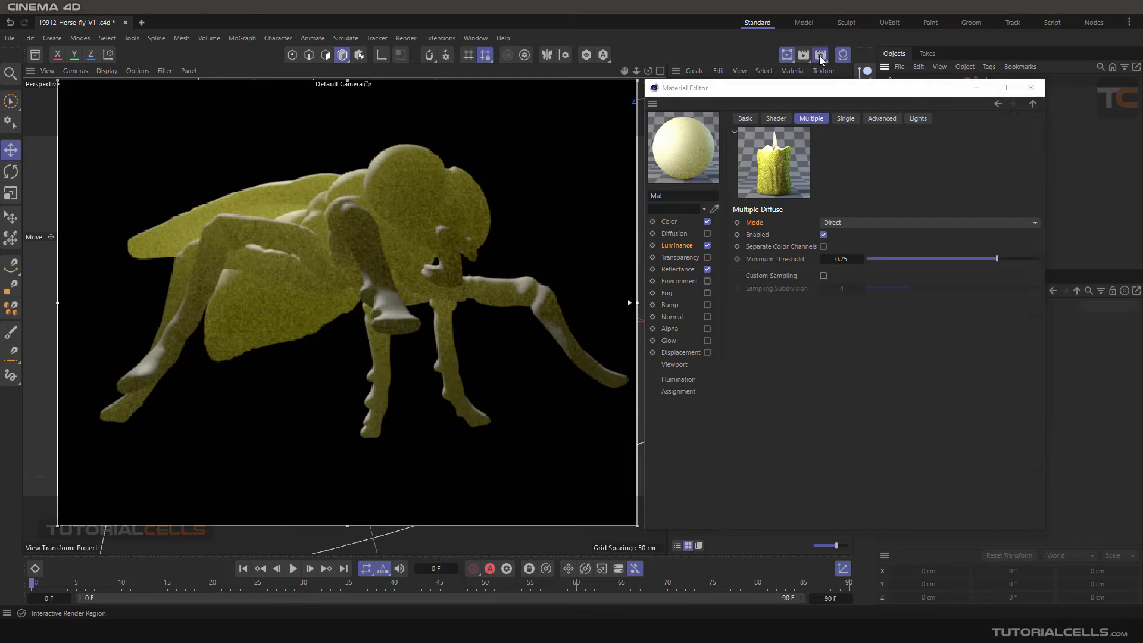
click(820, 78)
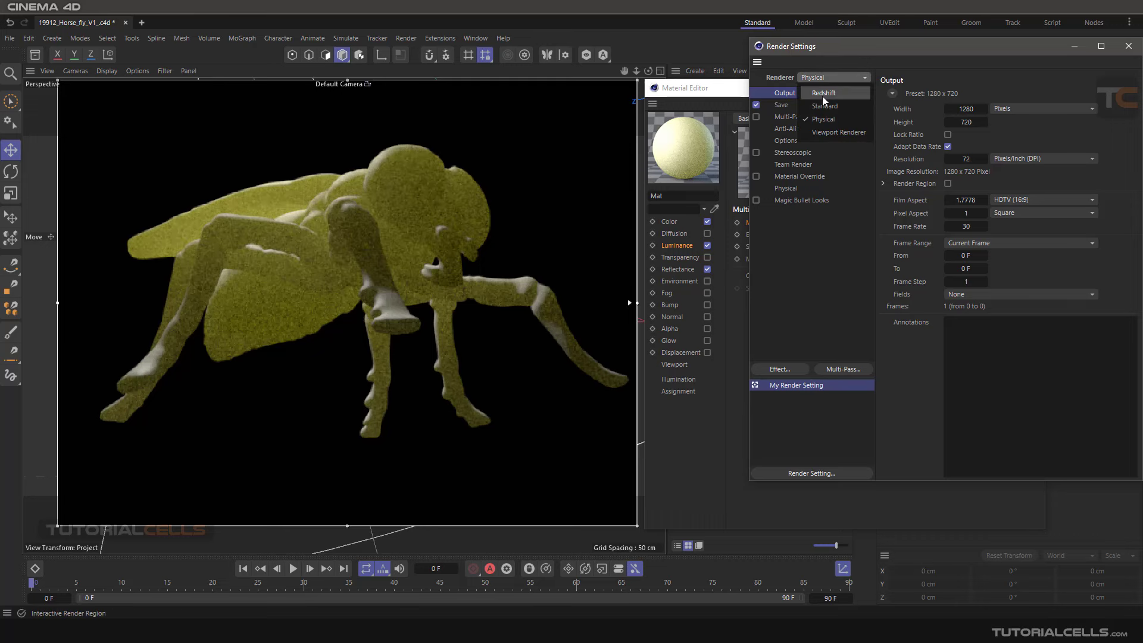
click(821, 90)
click(1128, 46)
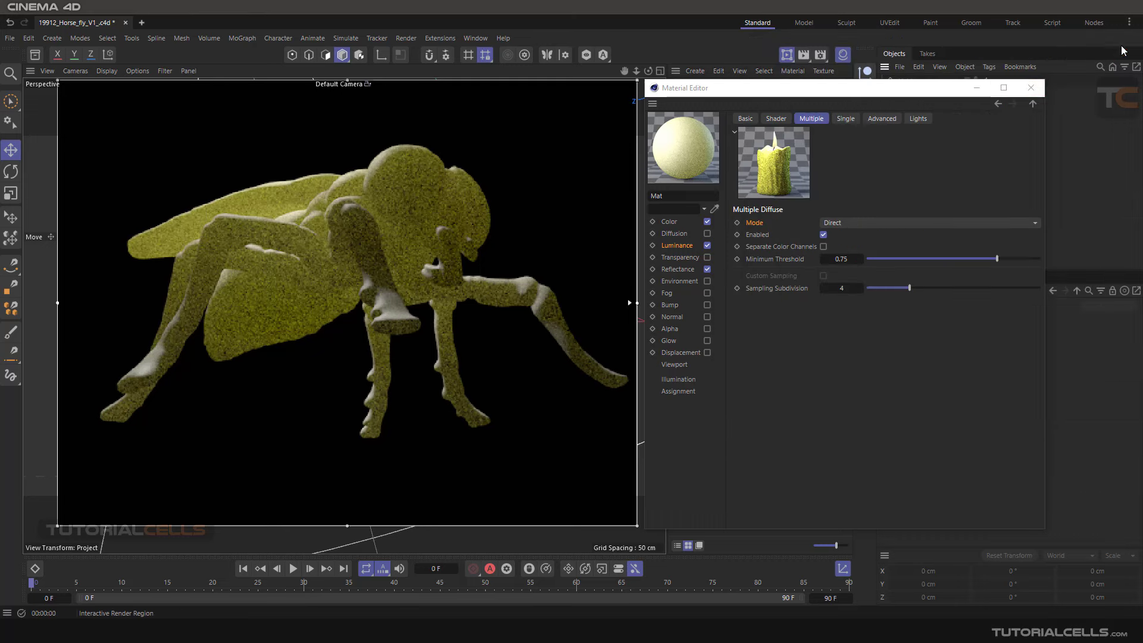
Step: Switch the Multiple Diffuse mode to Cache
click(862, 223)
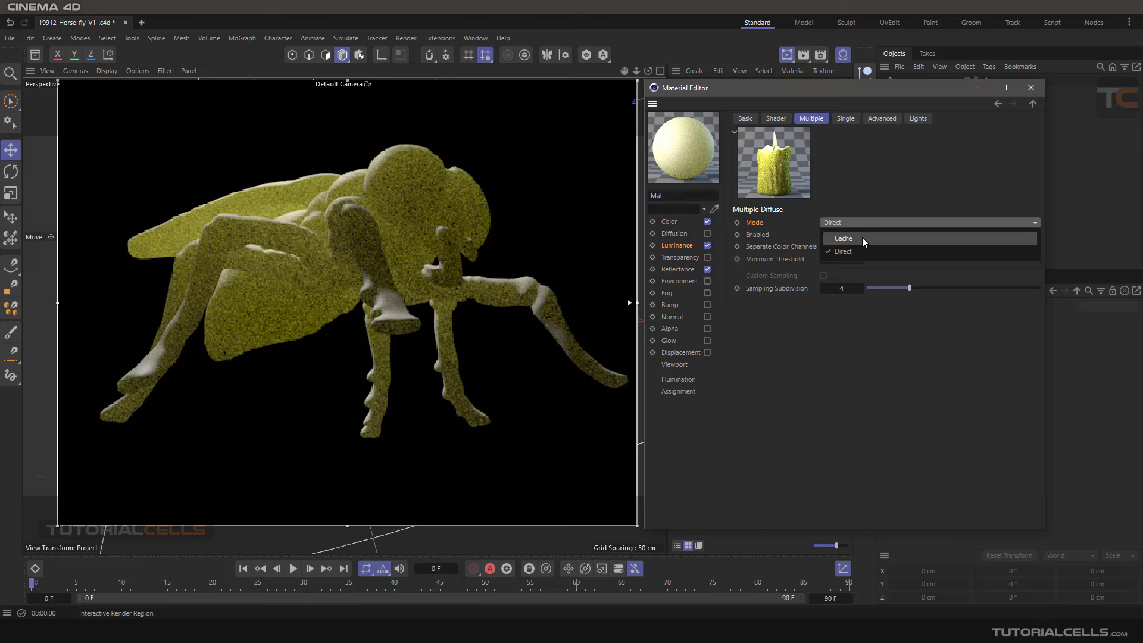
click(862, 237)
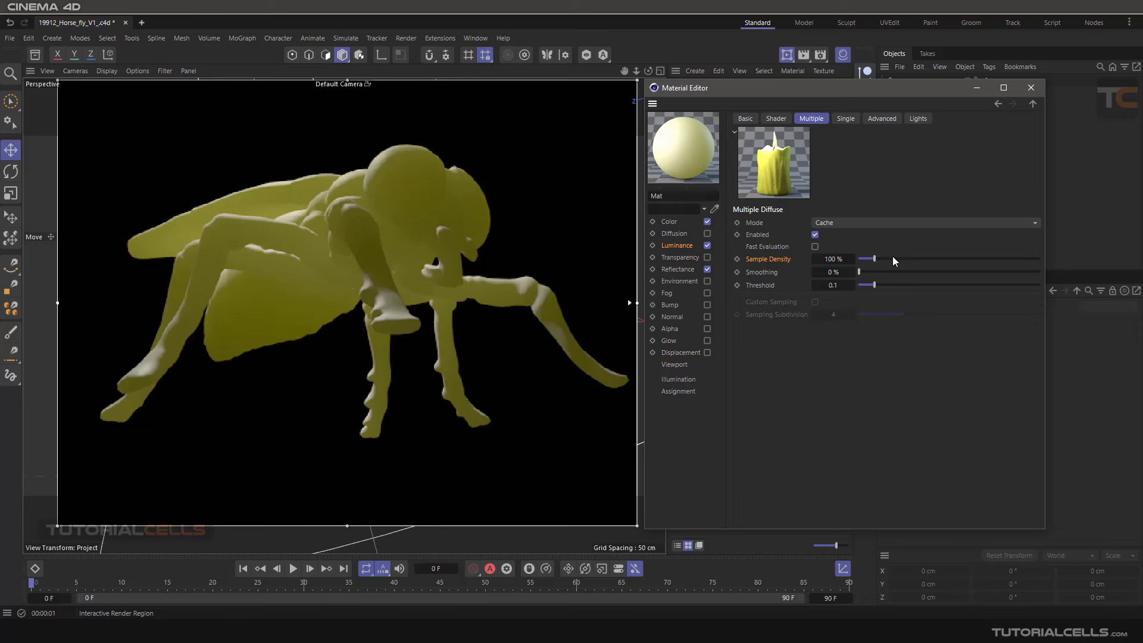
Step: Set the Multiple Diffuse Sample Density to 10% and raise Smoothing to about 311%
click(837, 259)
text(10)
key(Return)
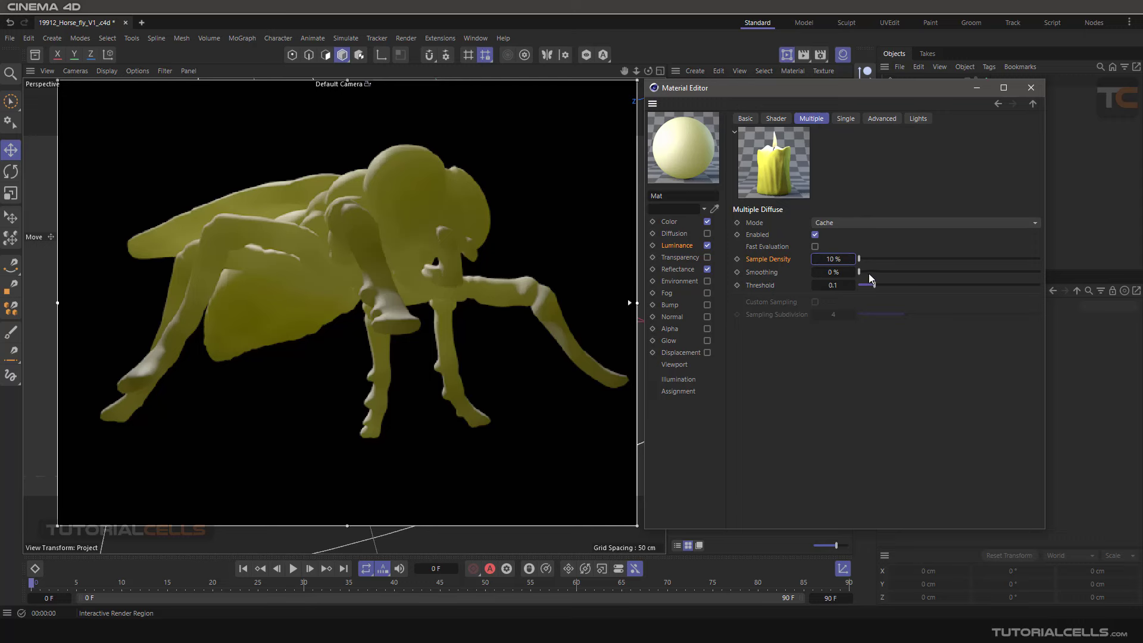
drag(869, 274, 915, 272)
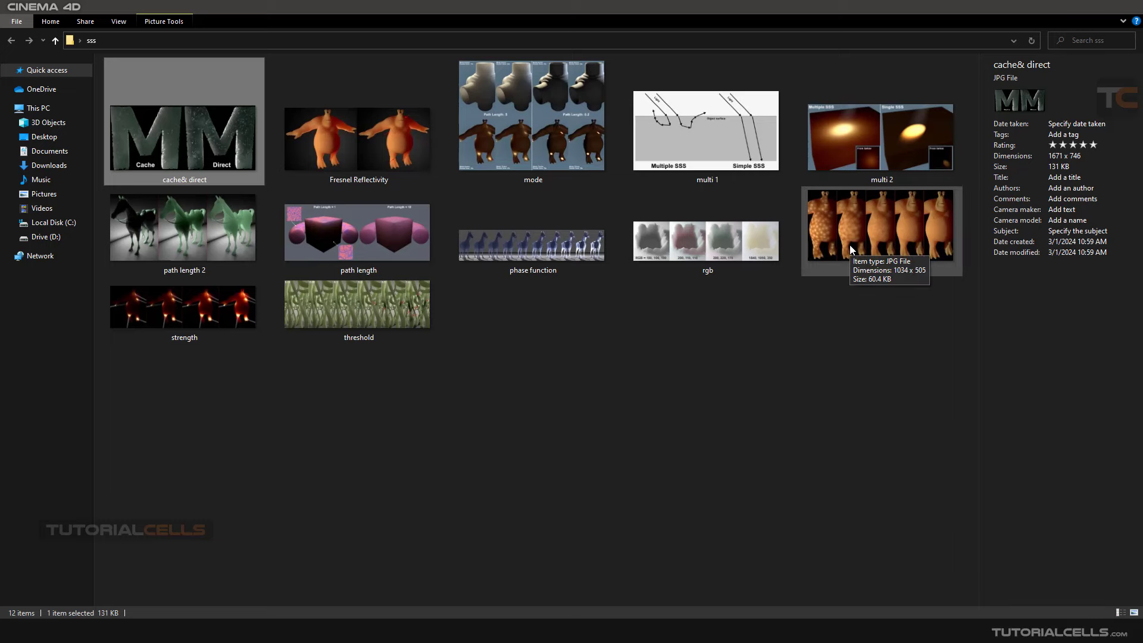
Step: View the multi 2 comparison image from the sss folder in File Explorer and return to Cinema 4D
click(819, 137)
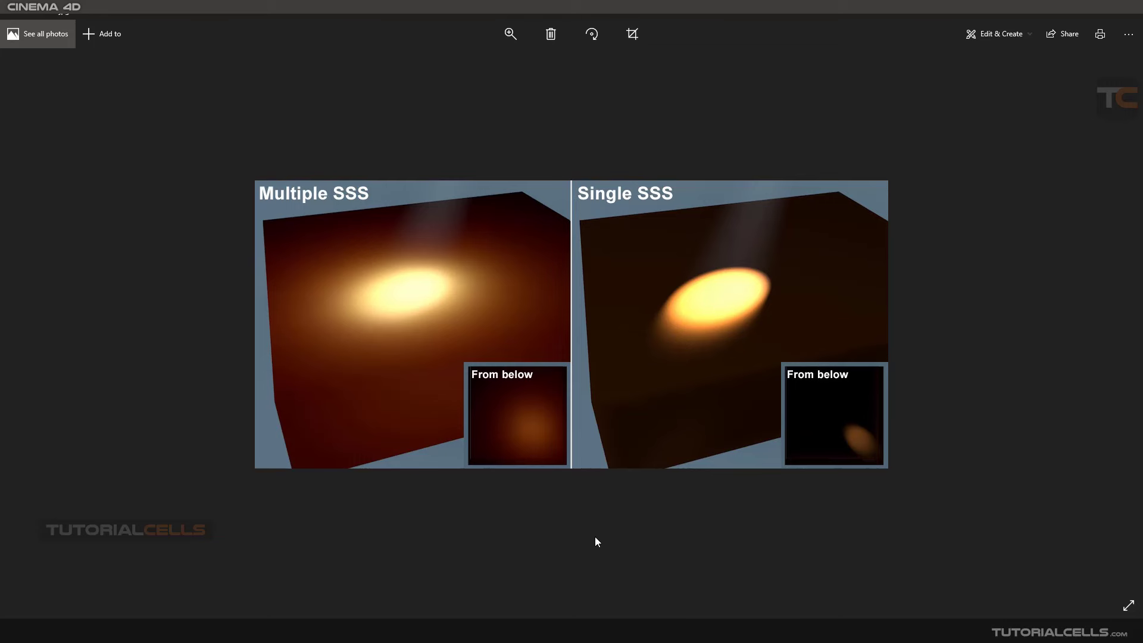
mouse_move(572, 632)
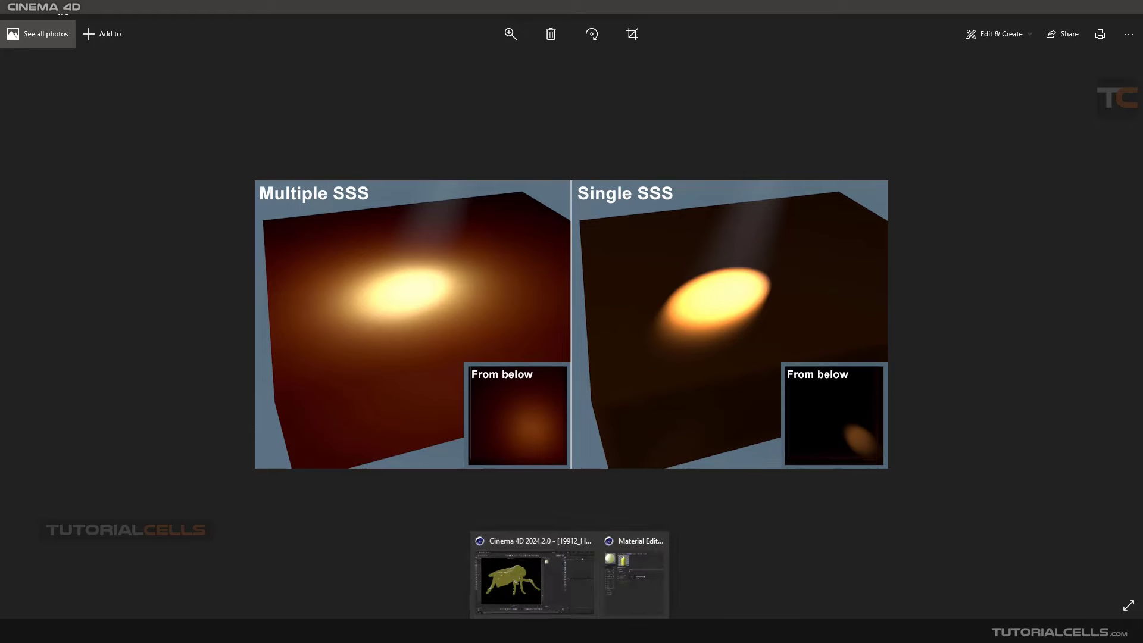
click(590, 598)
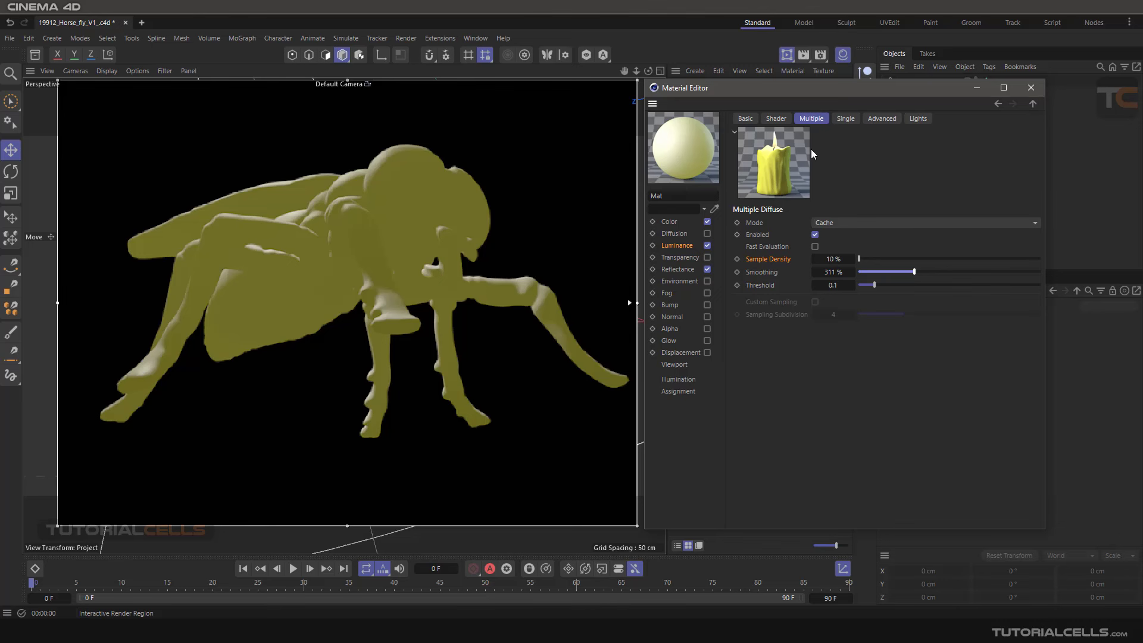
Step: Compare the shader's Single Scattering settings with its Multiple Diffuse settings
click(843, 121)
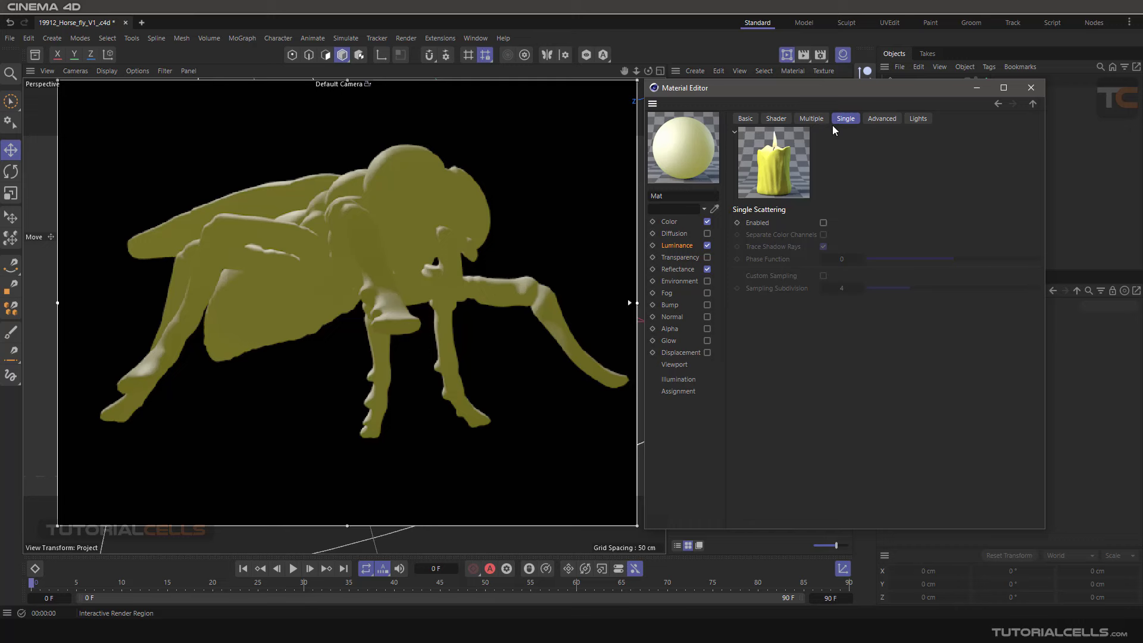
click(815, 120)
click(841, 119)
click(820, 120)
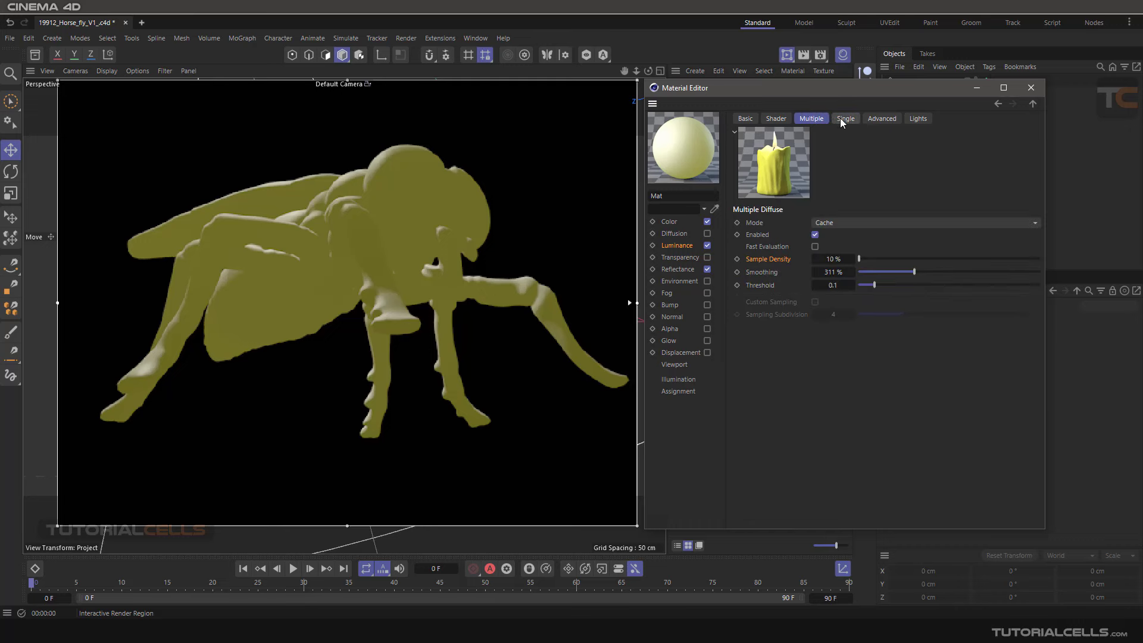
click(841, 117)
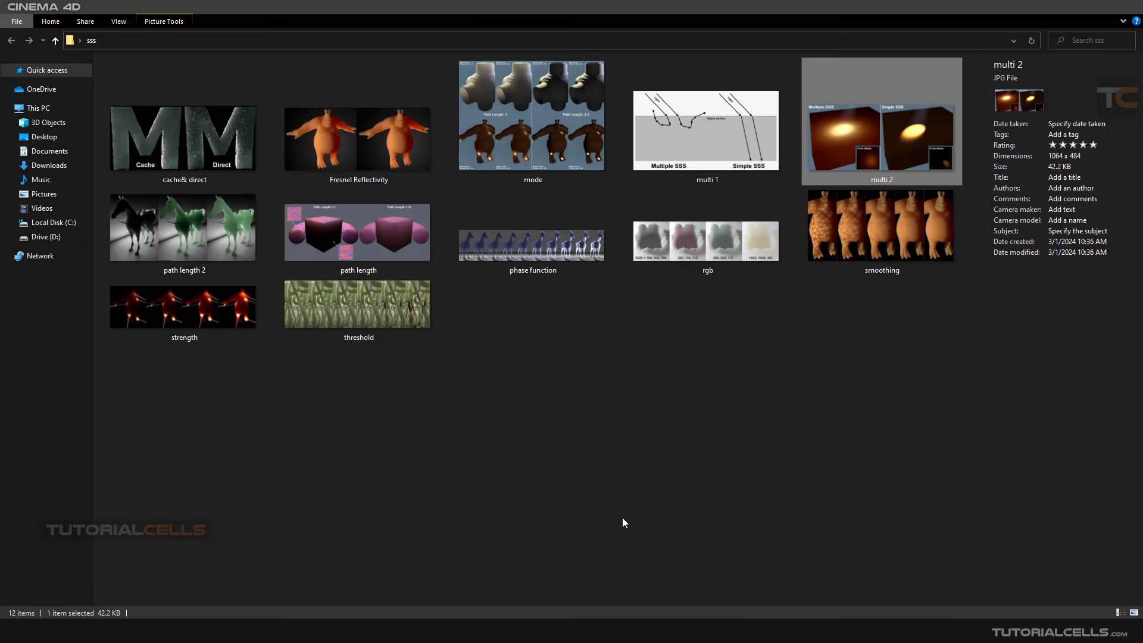
Step: View the smoothing comparison image from the sss folder in File Explorer and return to Cinema 4D
double_click(874, 222)
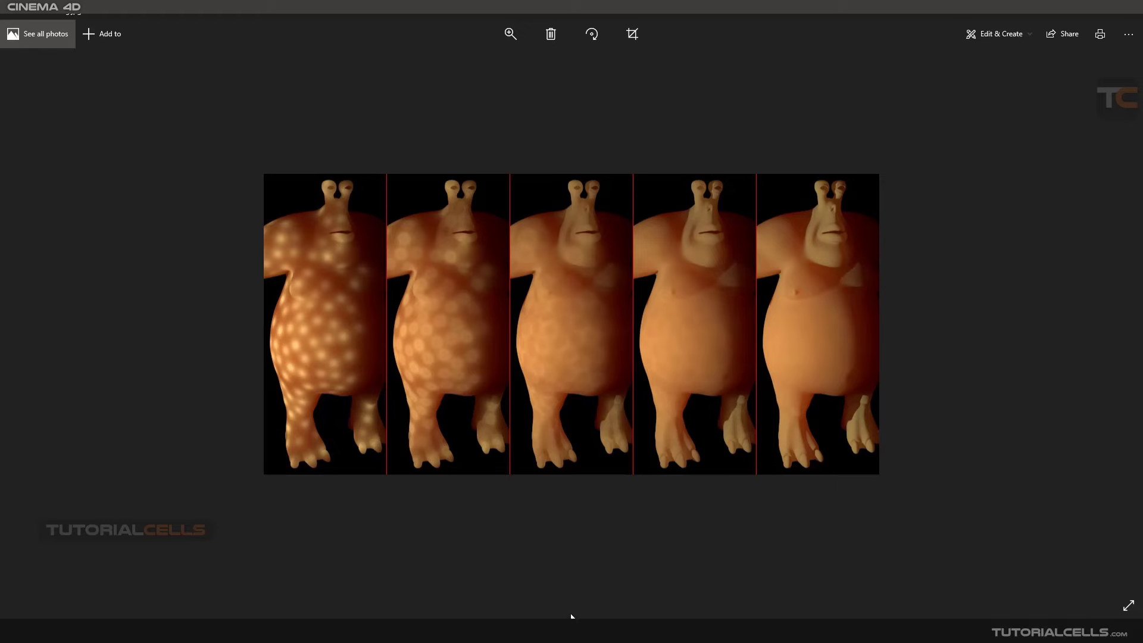
mouse_move(571, 616)
click(613, 587)
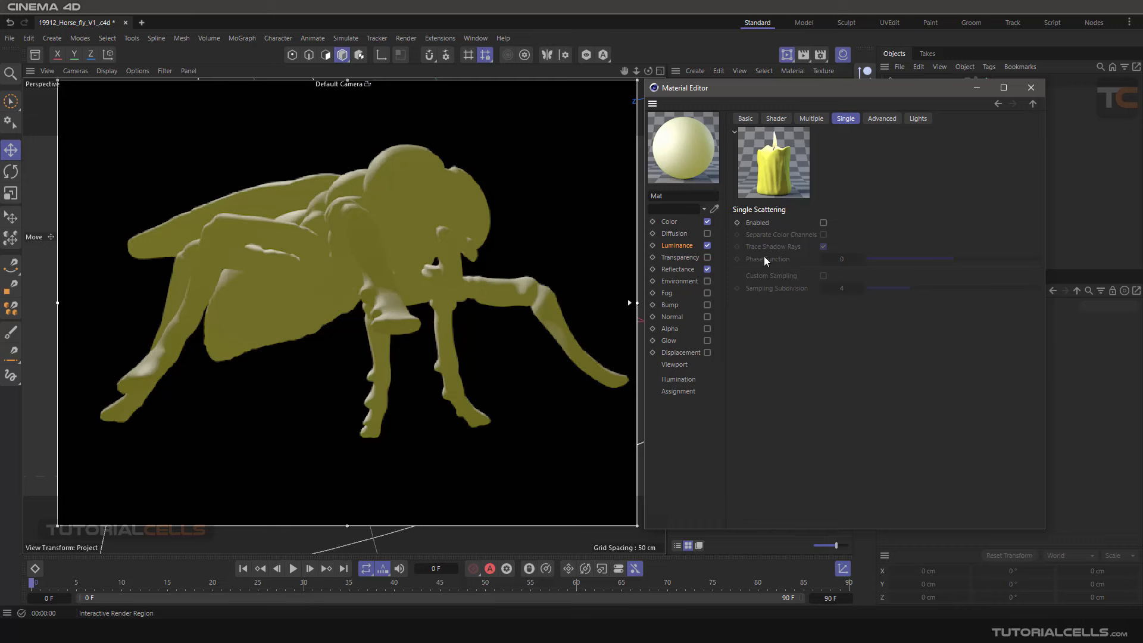
Step: Set the Multiple Diffuse Sample Density to 100%
click(812, 118)
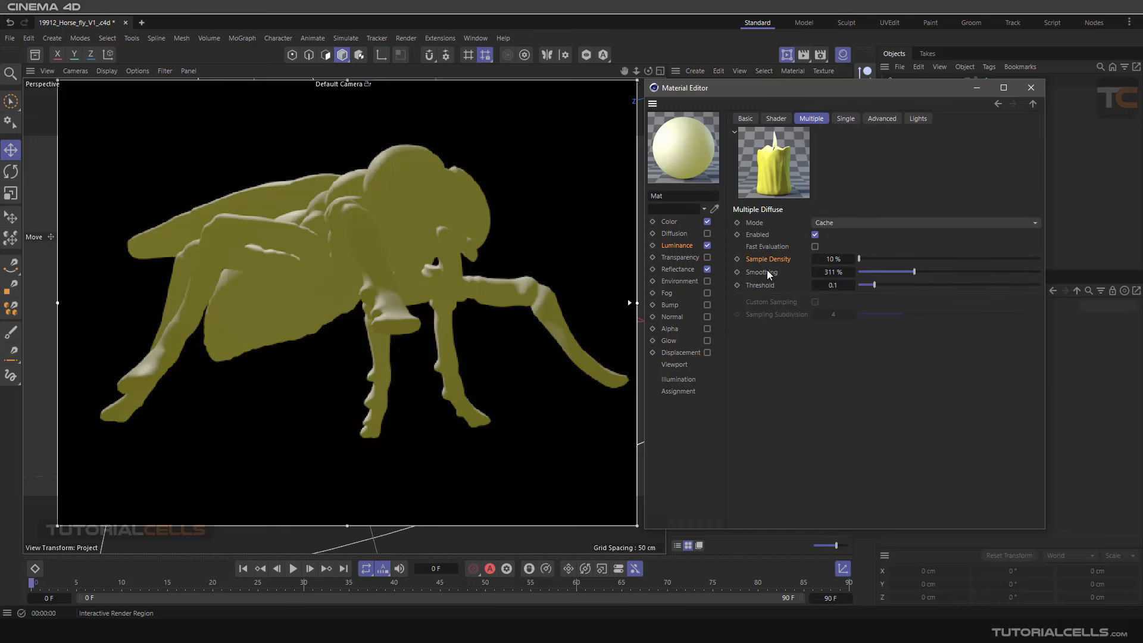
double_click(852, 259)
text(100)
key(Return)
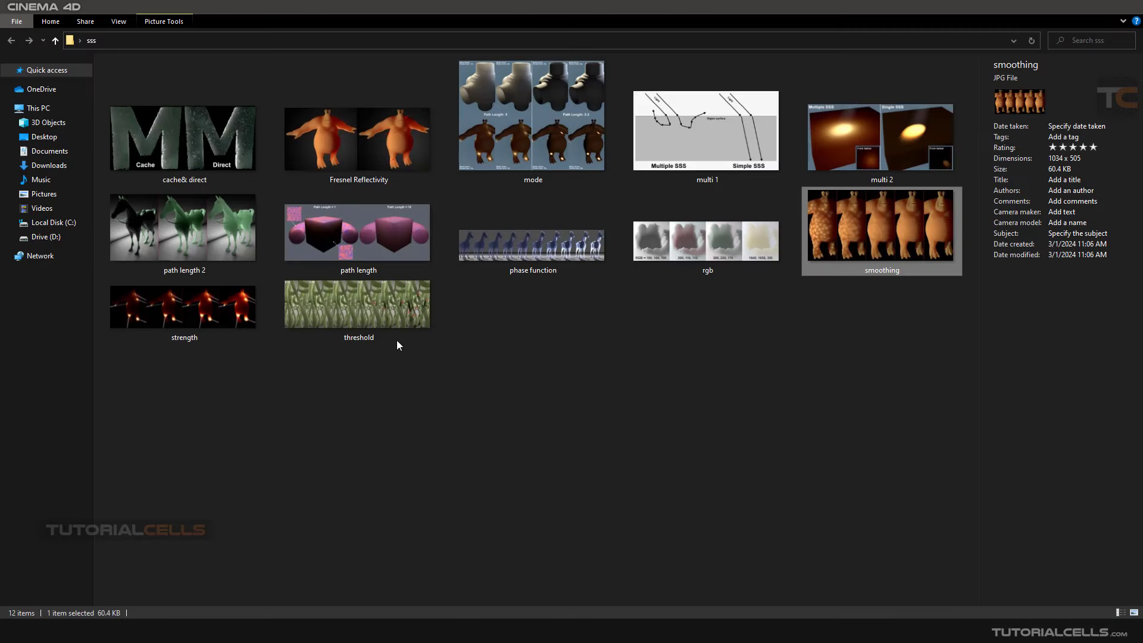
Step: View the threshold comparison image from the sss folder in File Explorer and return to Cinema 4D
double_click(391, 326)
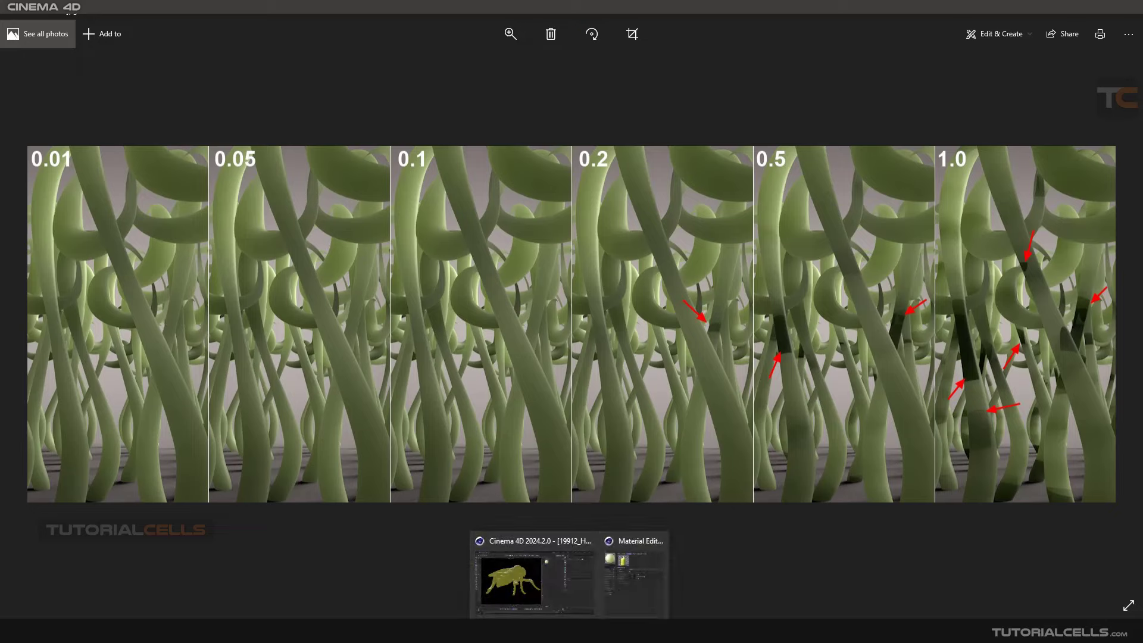
click(635, 571)
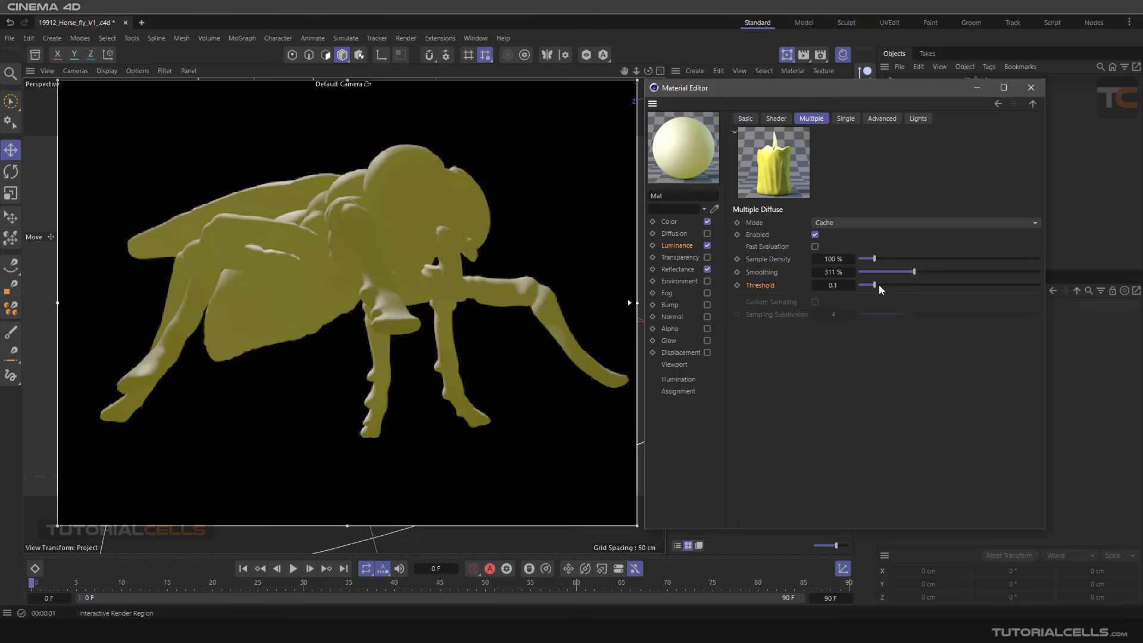
Step: Try a Multiple Diffuse Threshold of 0.05 and restore it to 0.1
drag(875, 285, 870, 286)
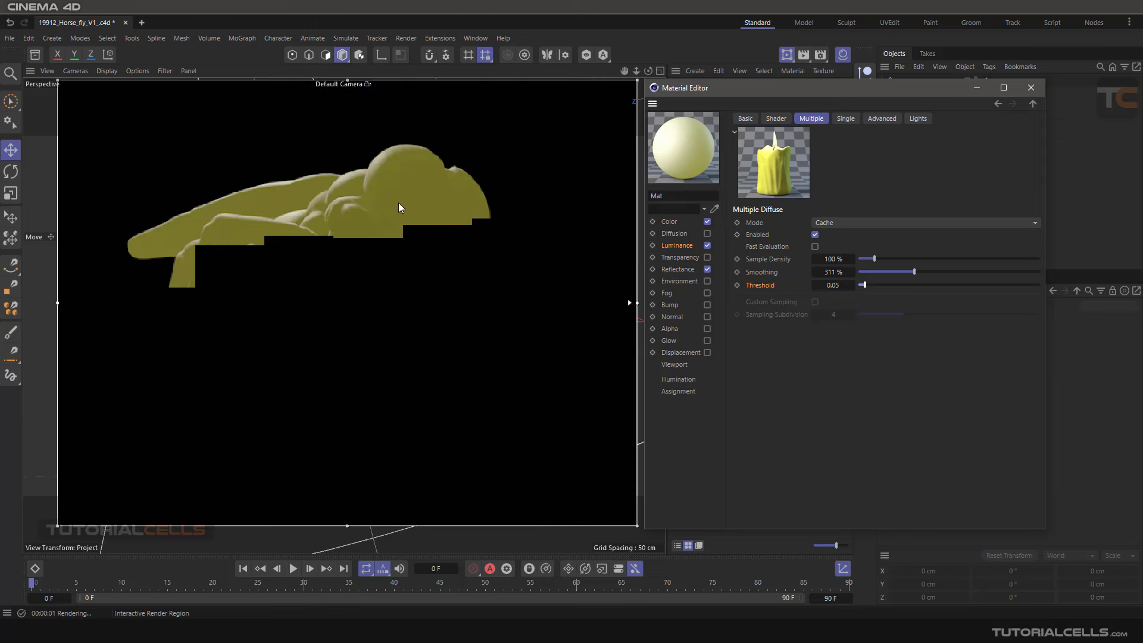
click(852, 285)
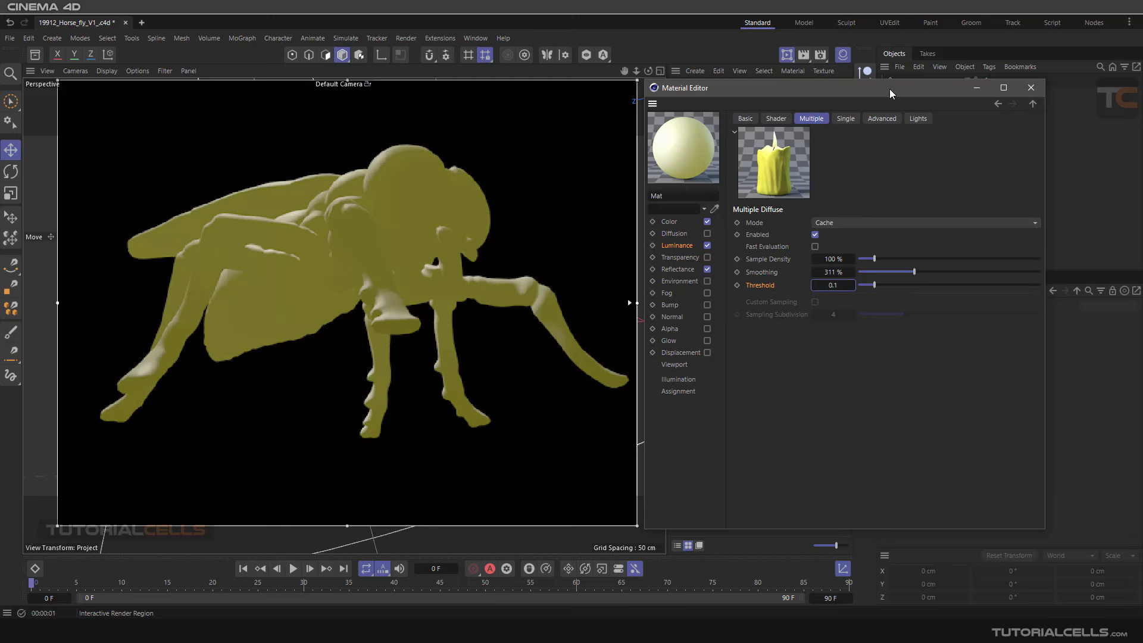
Step: Disable Multiple Diffuse and enable Single Scattering in the Subsurface Scattering shader
drag(890, 88, 826, 79)
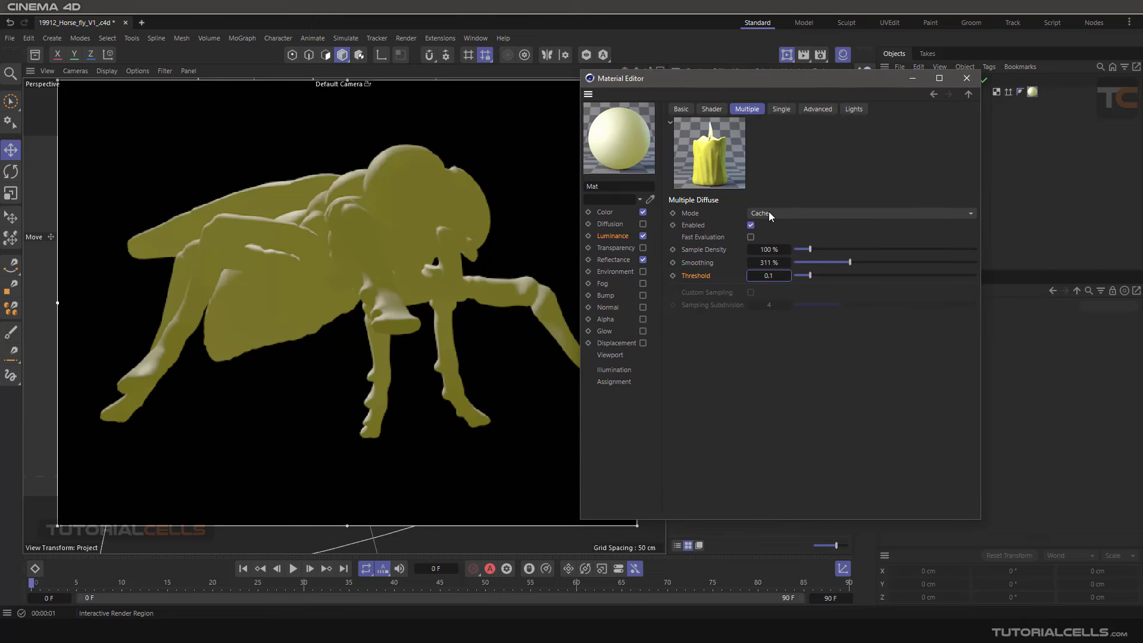
click(752, 224)
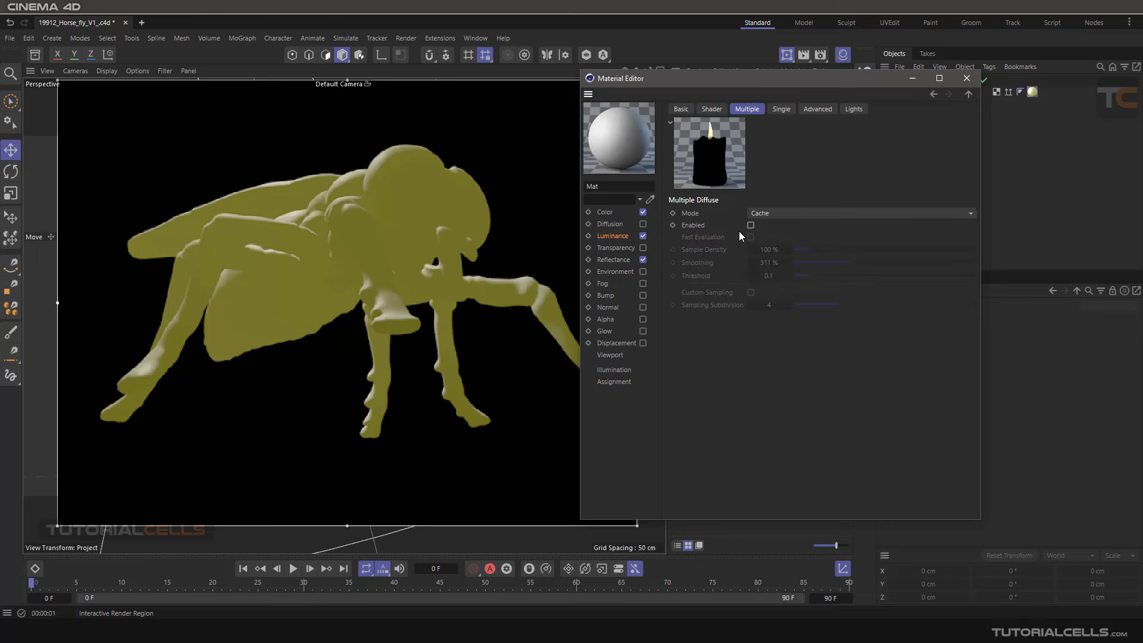
click(776, 109)
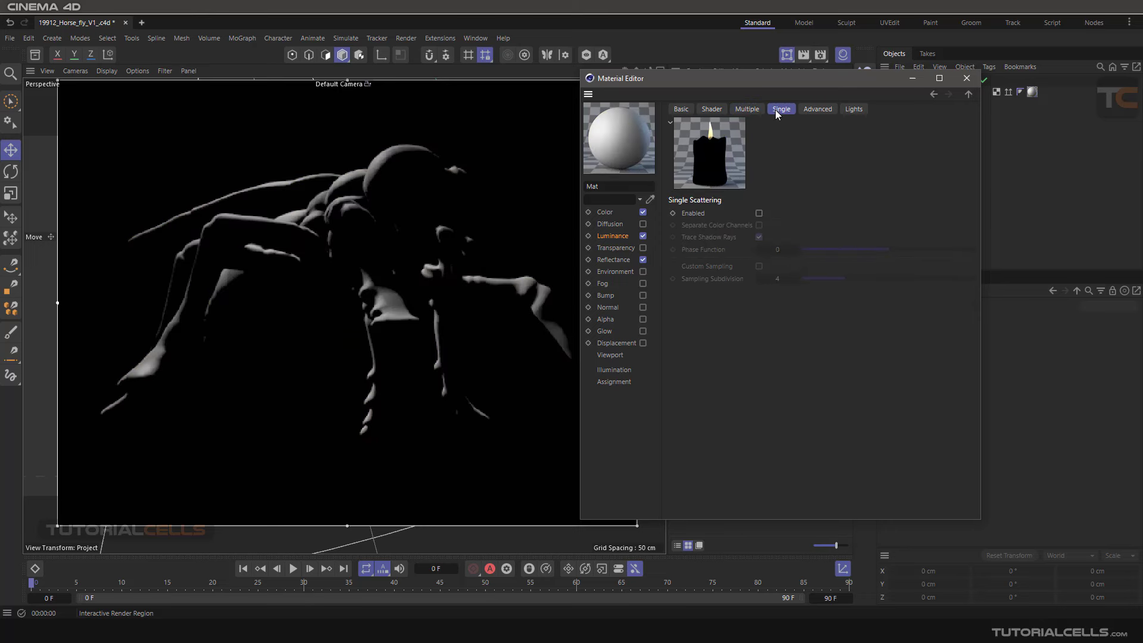
click(760, 213)
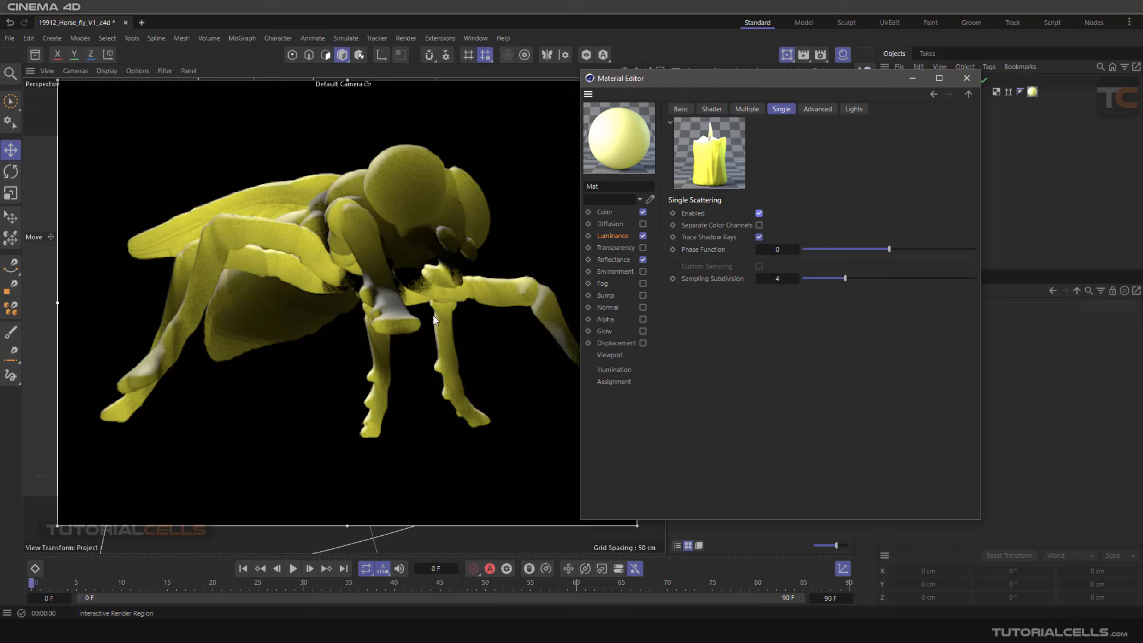
Step: Move the Material Editor clear of the scene's object list and set the spot light's shadow to Shadow Maps (Soft)
drag(828, 81, 636, 76)
click(891, 81)
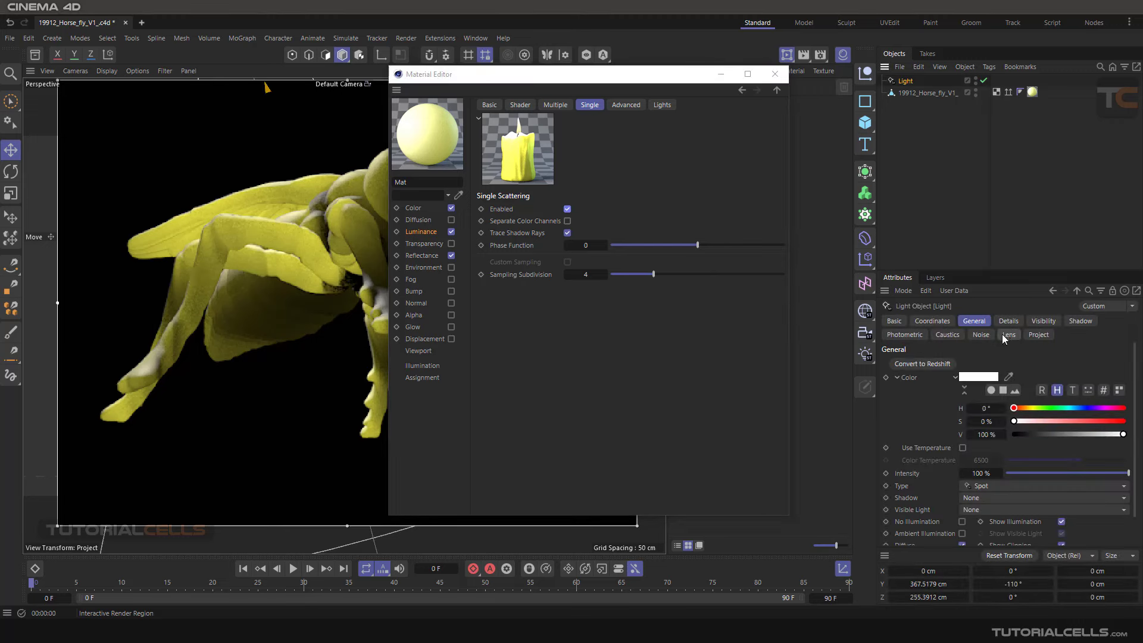
click(972, 498)
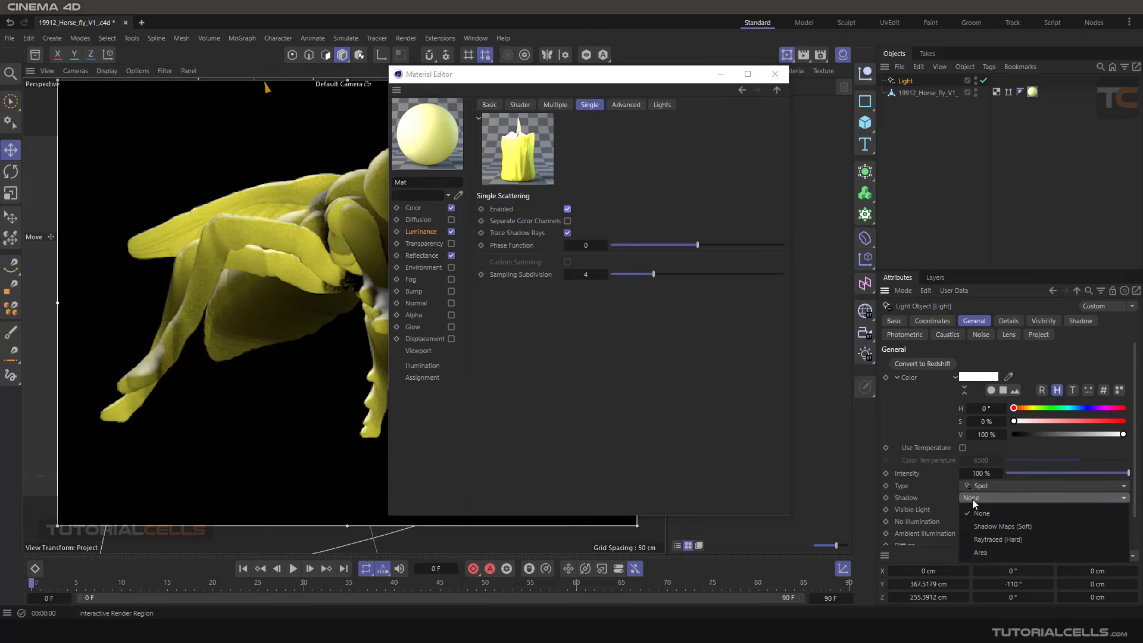
click(981, 527)
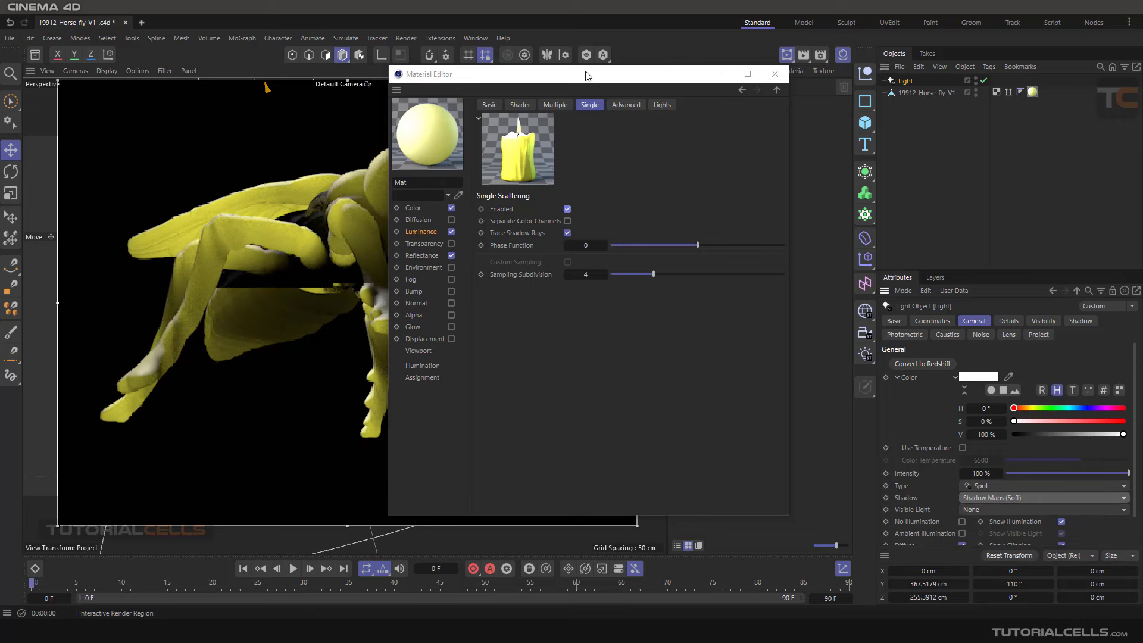
Step: Move the Material Editor off the rendered horse fly and set the spot light's shadow to None
drag(588, 76, 772, 69)
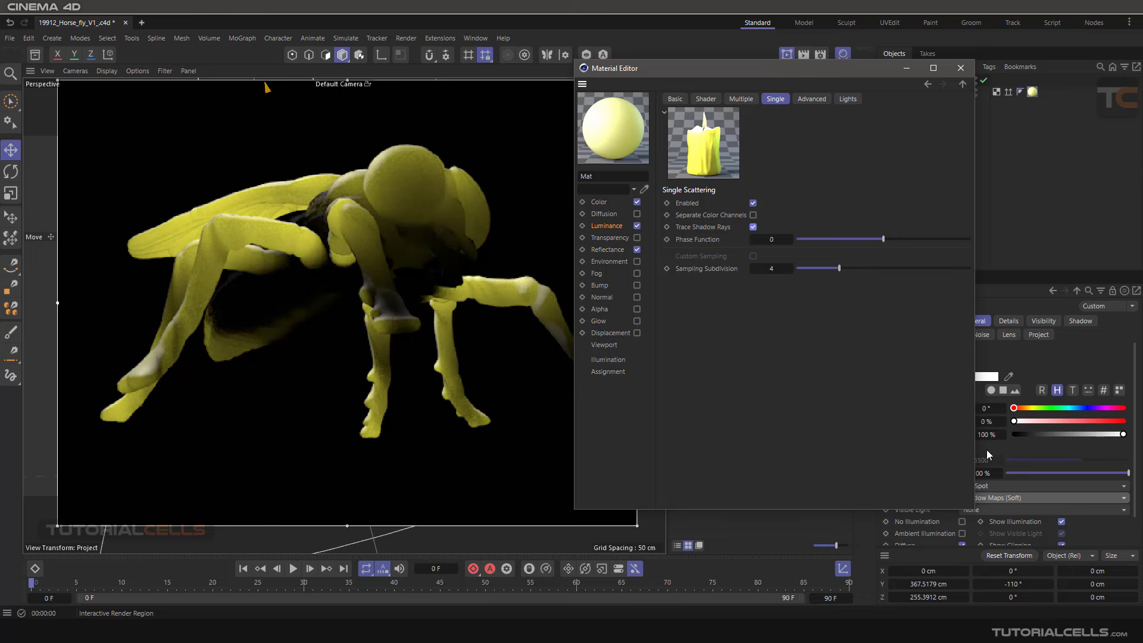
click(1001, 498)
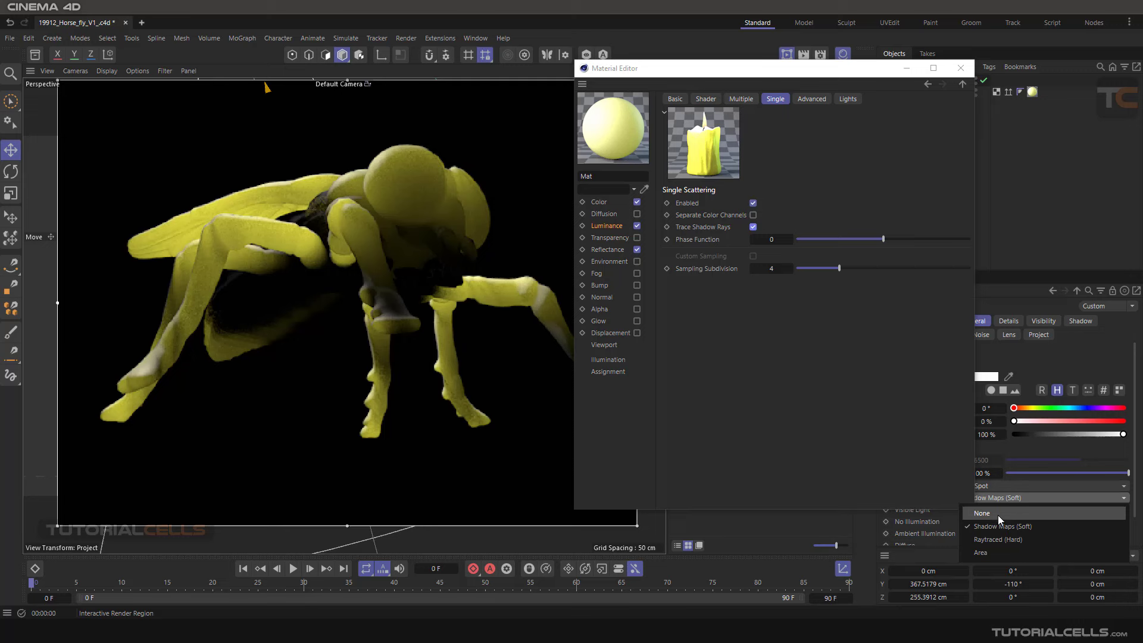
click(998, 515)
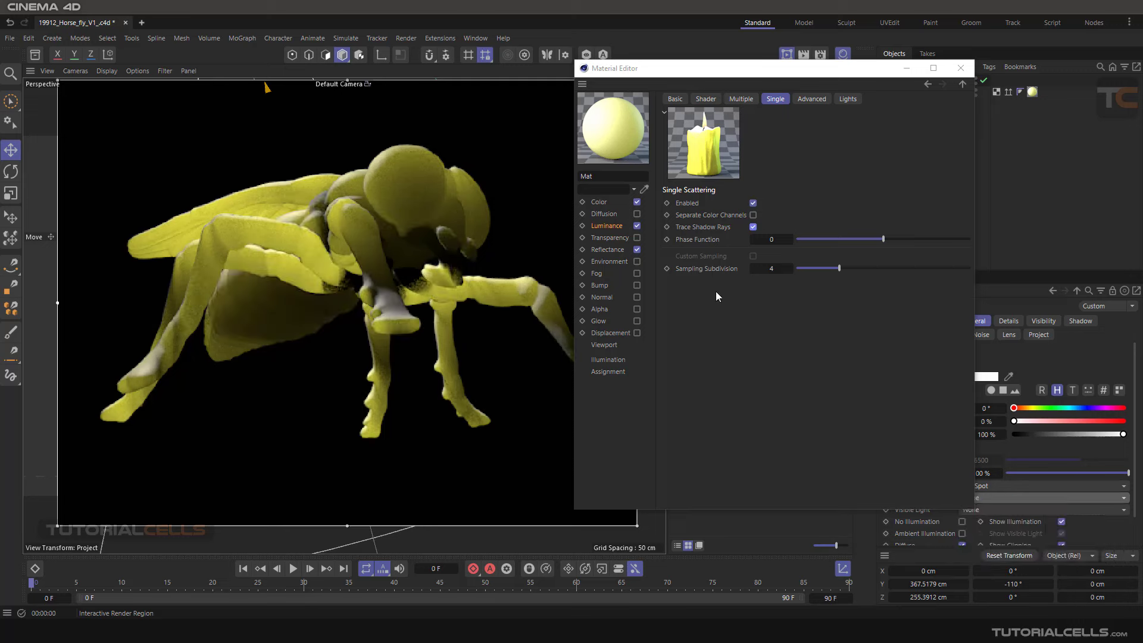
Step: View the phase function comparison image from the sss folder in File Explorer and return to Cinema 4D's Material Editor
click(712, 216)
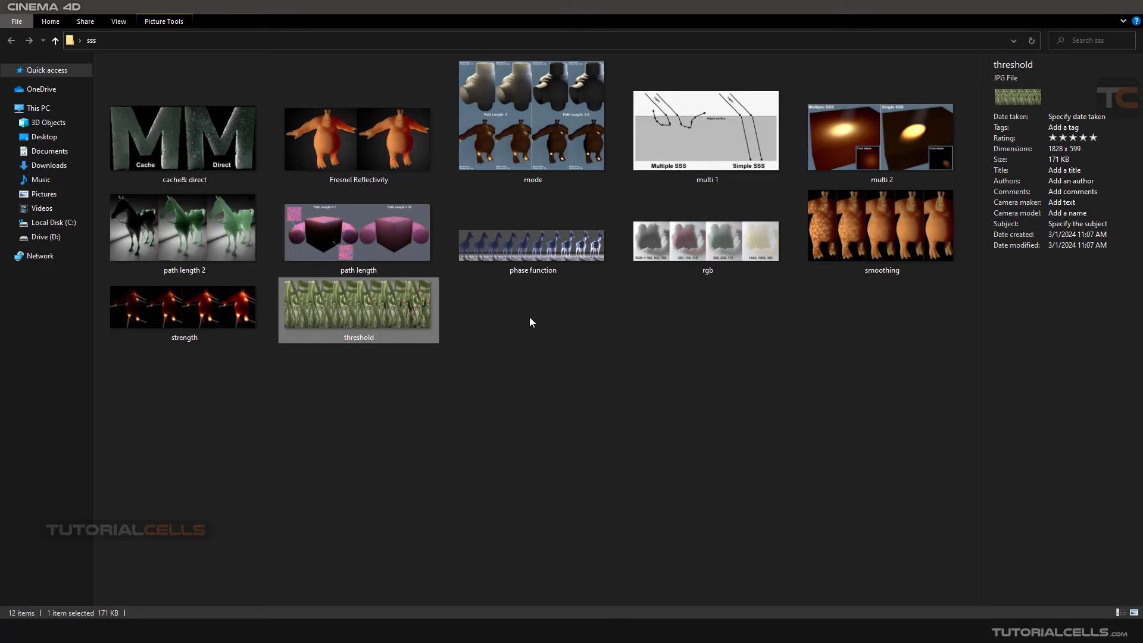
click(570, 633)
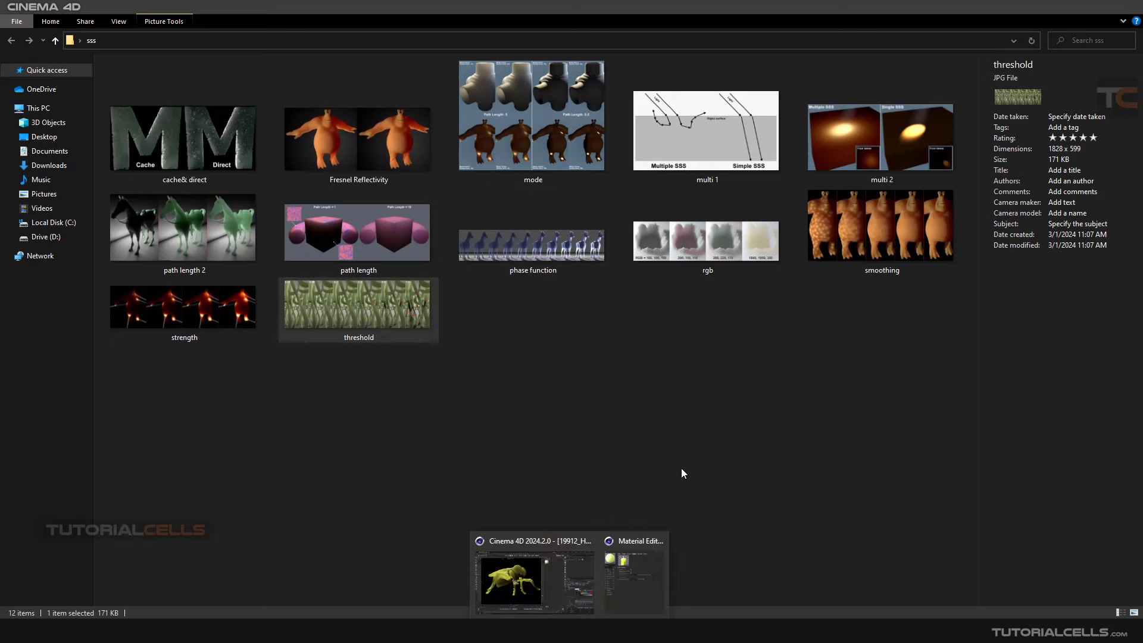
click(623, 589)
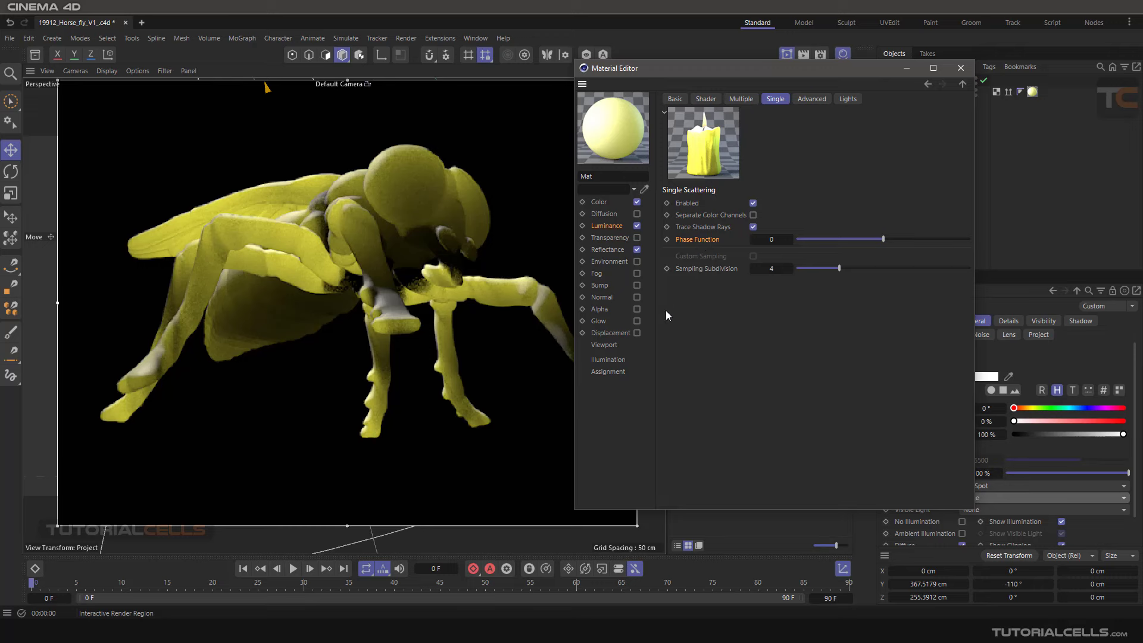
click(593, 631)
double_click(563, 267)
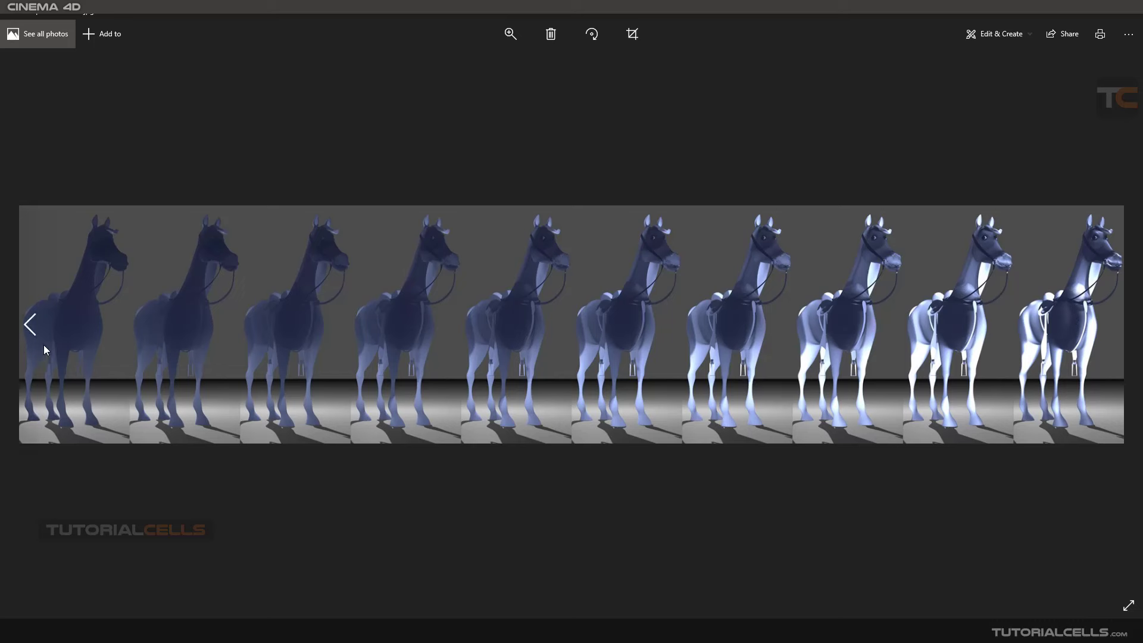
mouse_move(570, 638)
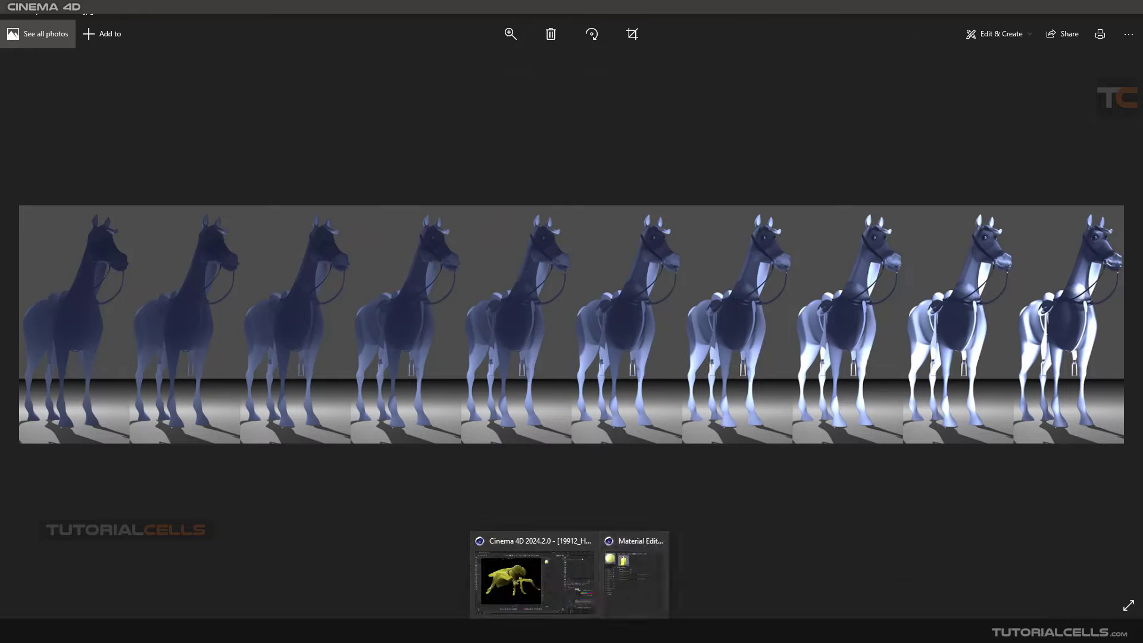
click(634, 572)
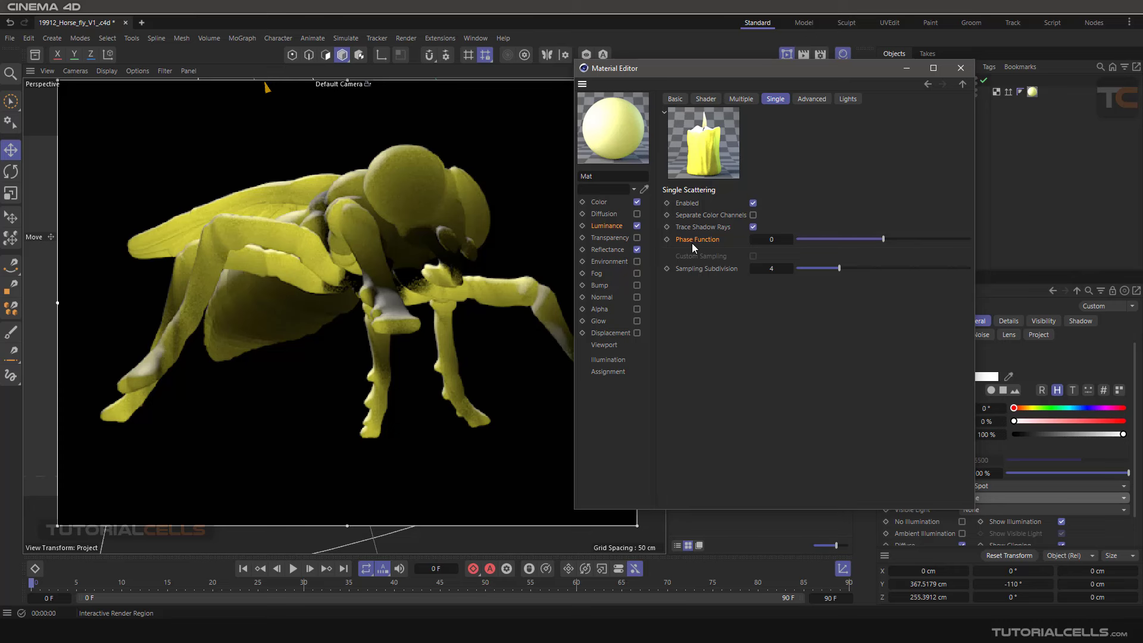
Step: Set the Single Scattering Phase Function to 0.31 and enable Multiple Diffuse alongside Single Scattering
drag(862, 241, 907, 242)
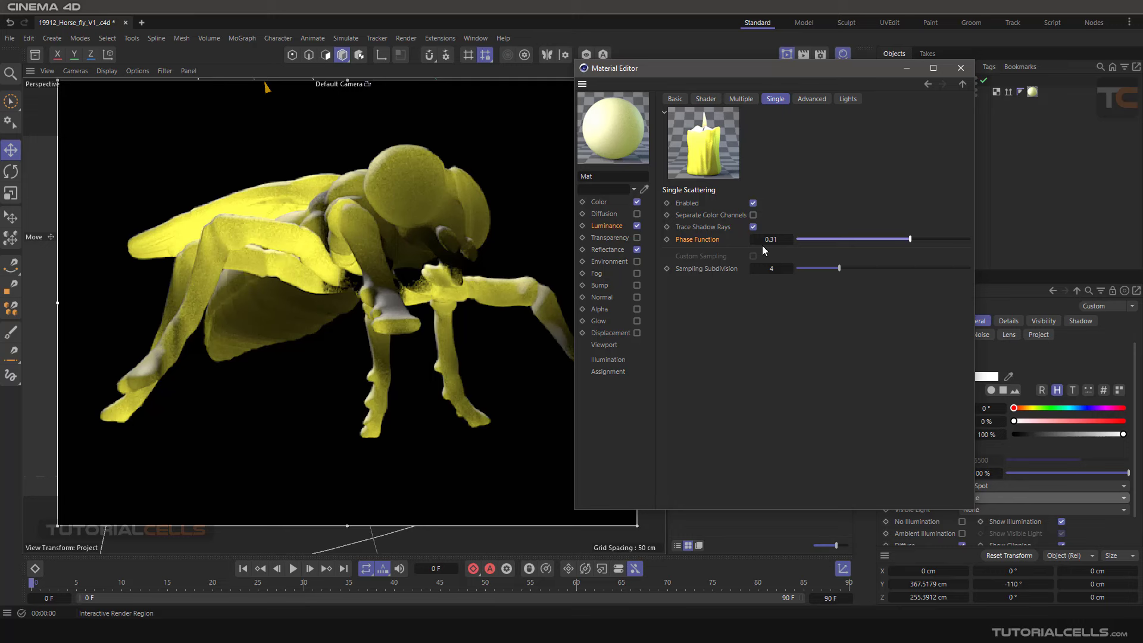
click(754, 203)
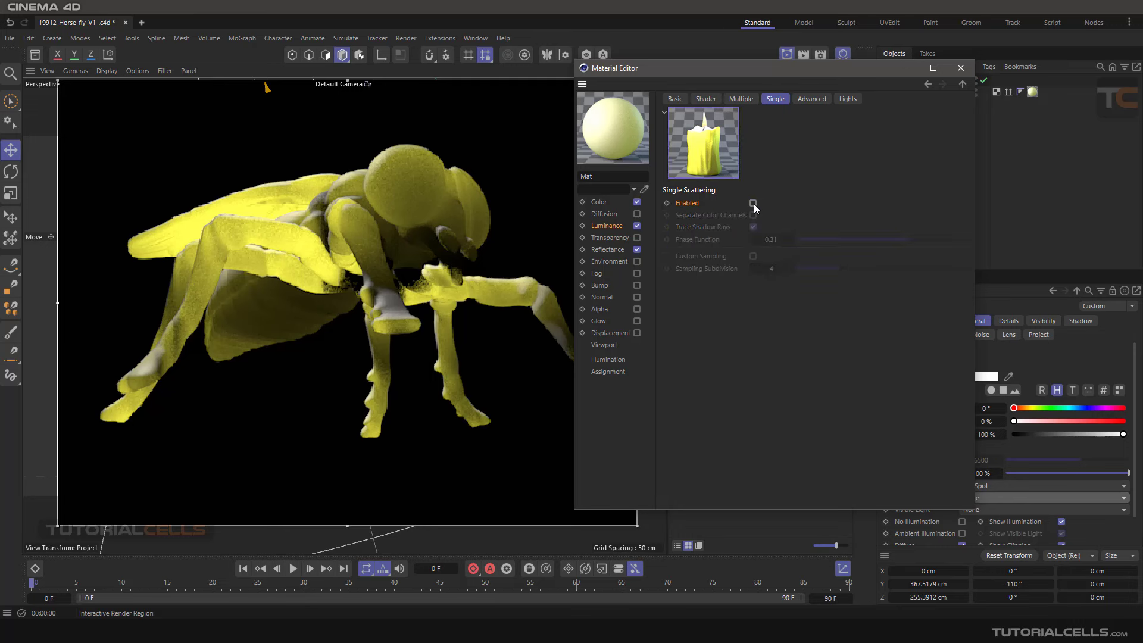
click(747, 98)
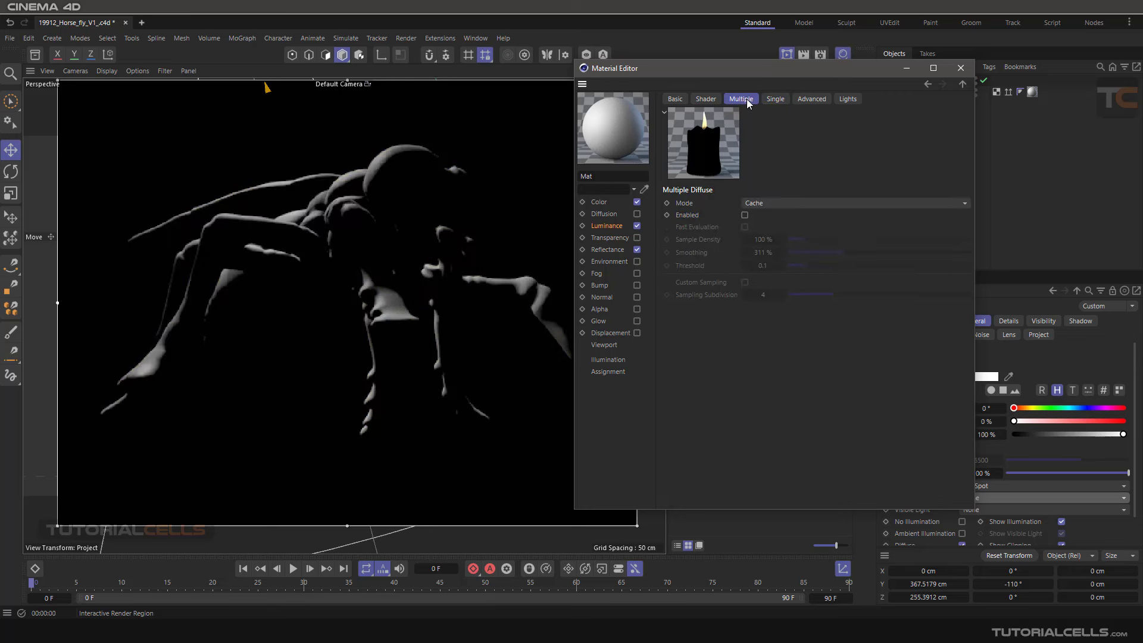
click(745, 215)
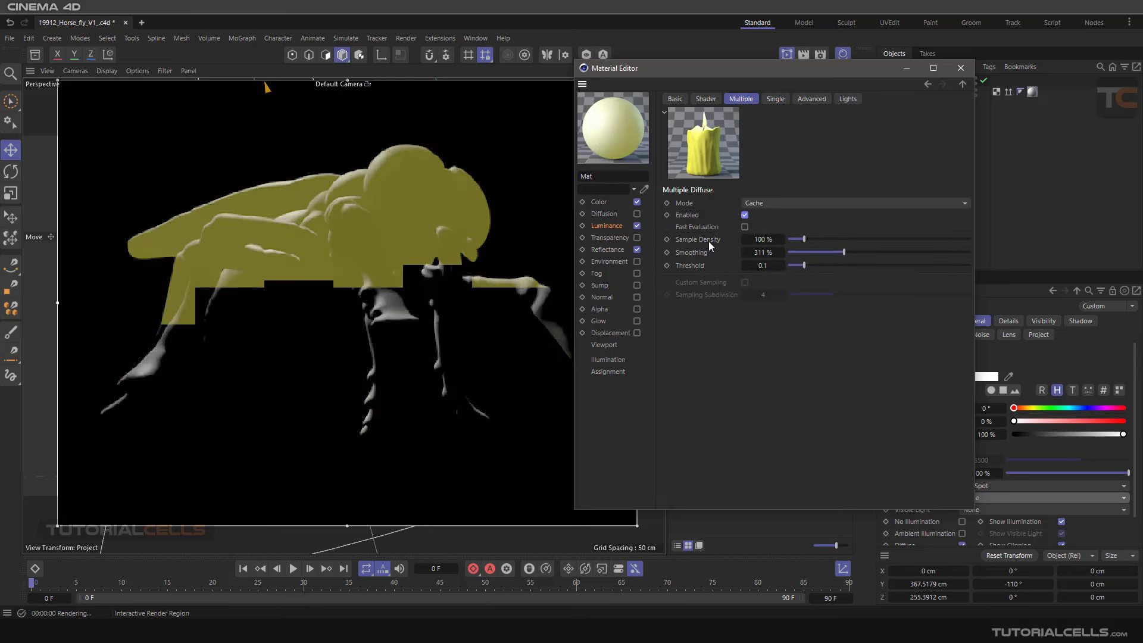
click(776, 99)
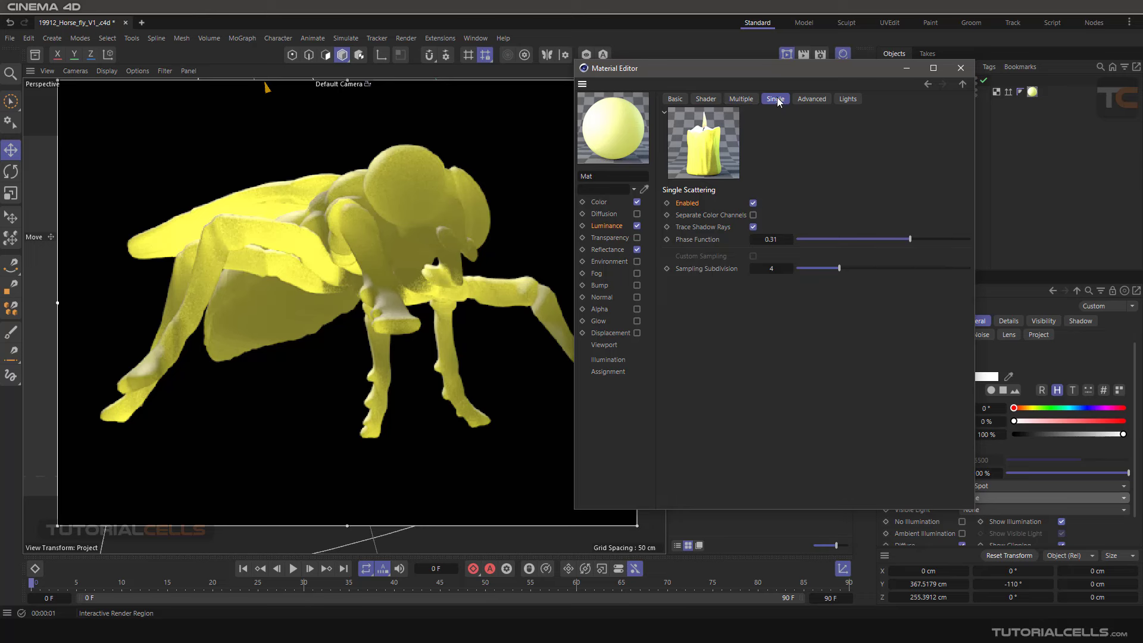
Step: Try a Fresnel Reflectivity of 27 %, comparing it with the Fresnel Reflectivity reference image, and restore it to 0 %
click(806, 100)
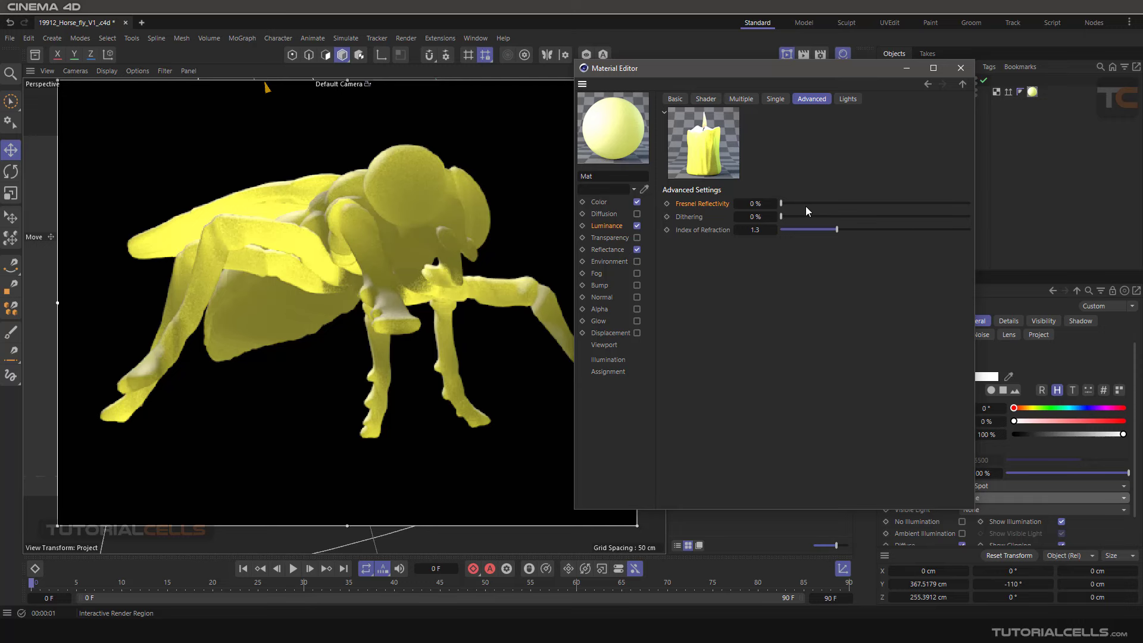
drag(809, 203, 835, 208)
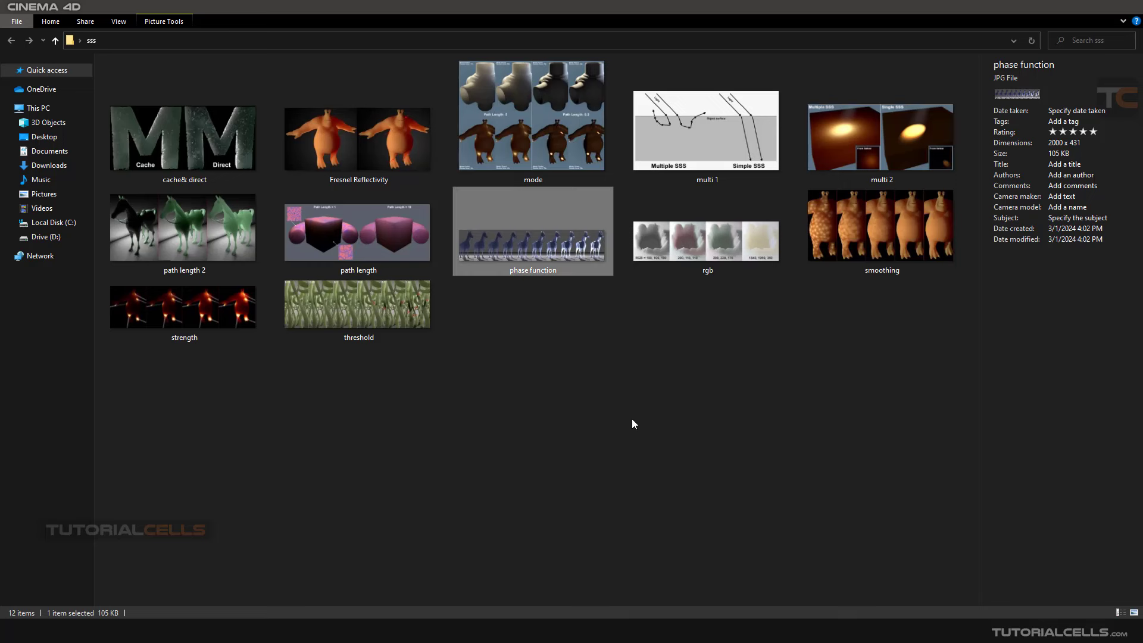
double_click(375, 153)
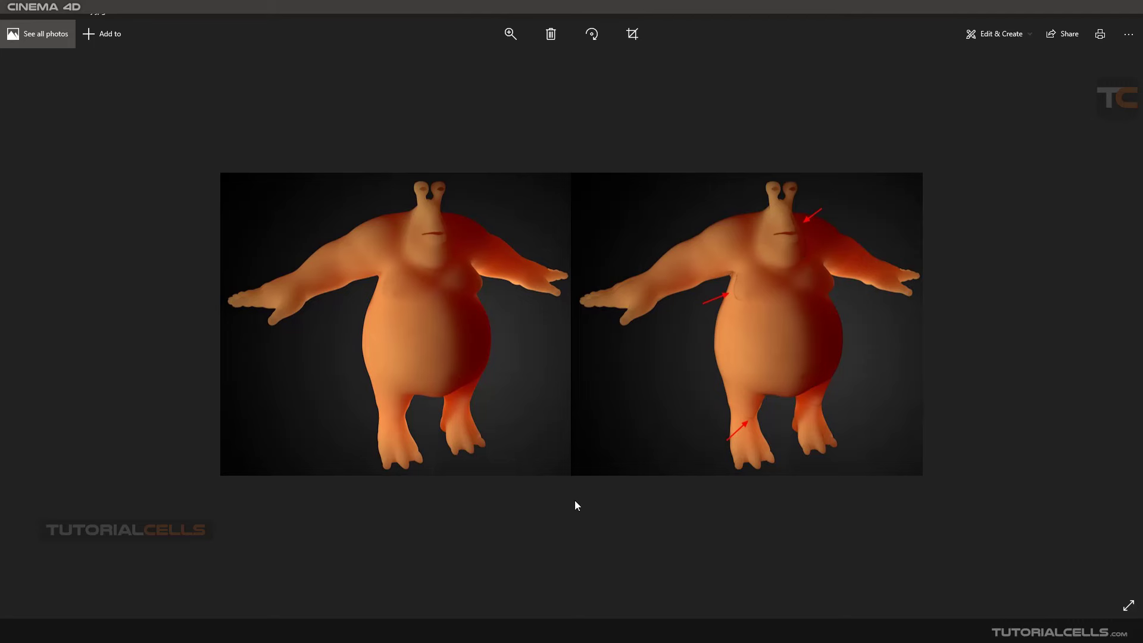
click(633, 571)
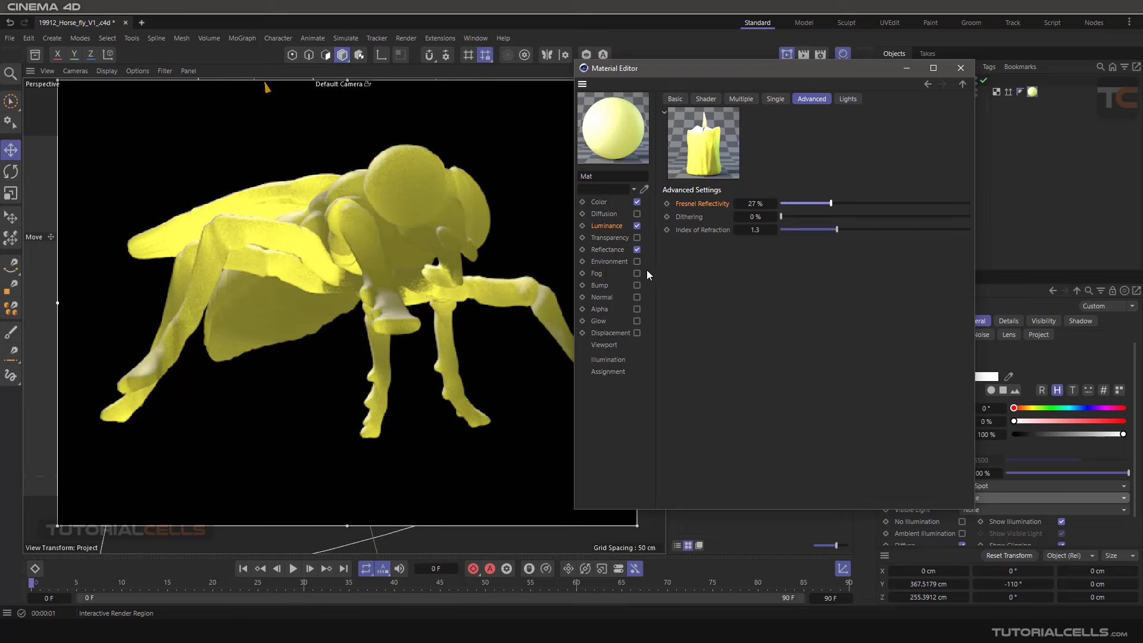
drag(773, 204, 771, 204)
Step: Examine the Subsurface Scattering shader's Dithering and Index of Refraction settings, its color properties and the available shader textures
click(689, 222)
click(617, 226)
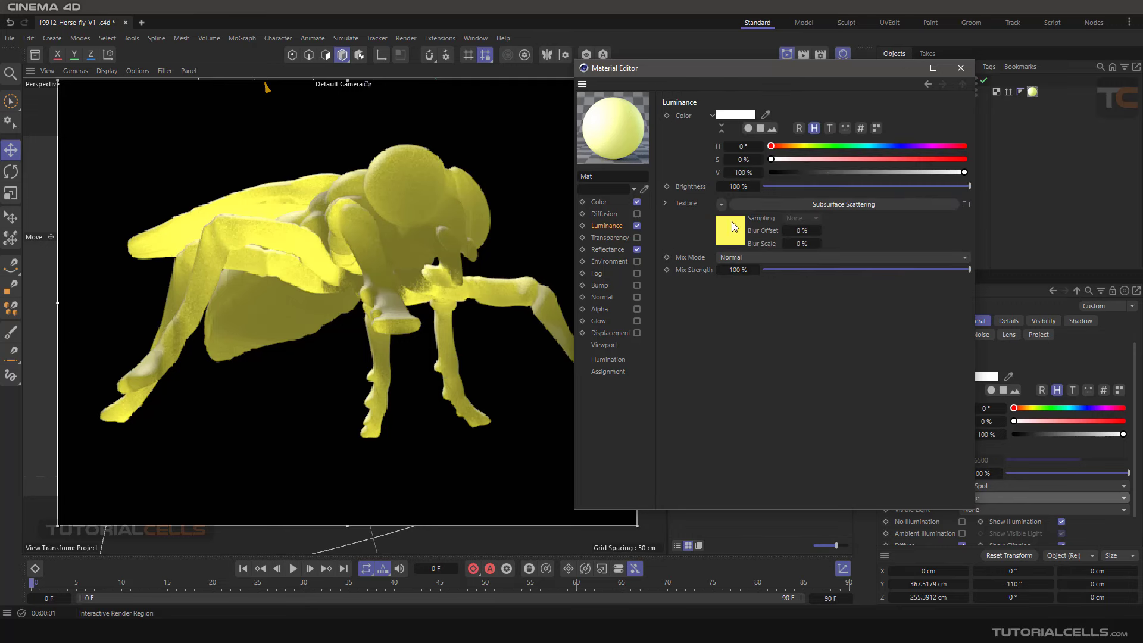
click(760, 204)
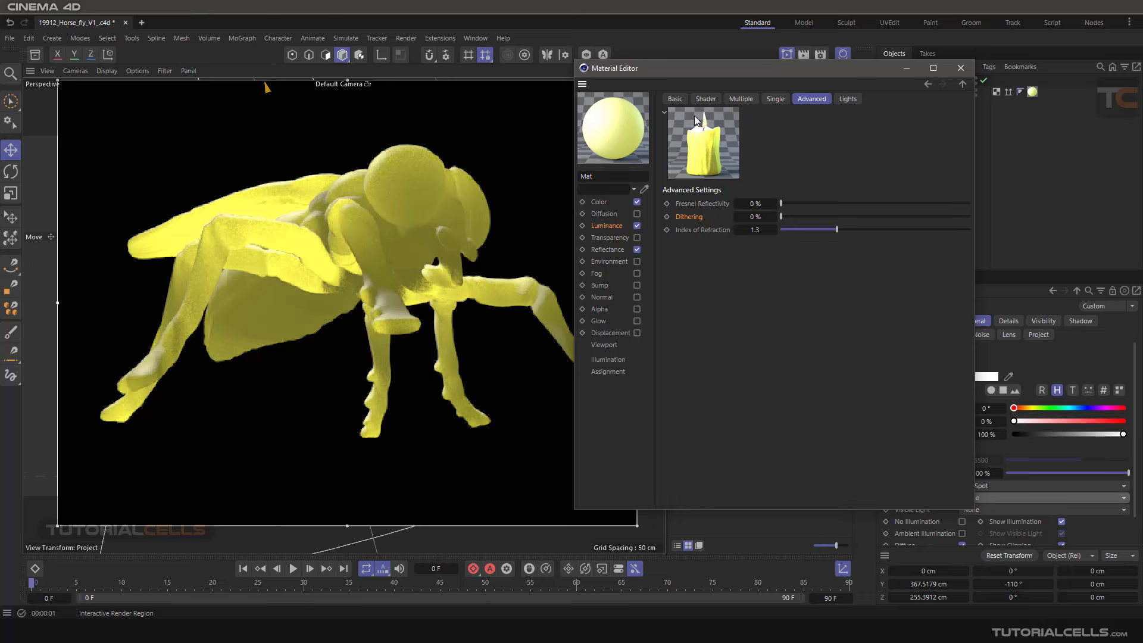
click(706, 100)
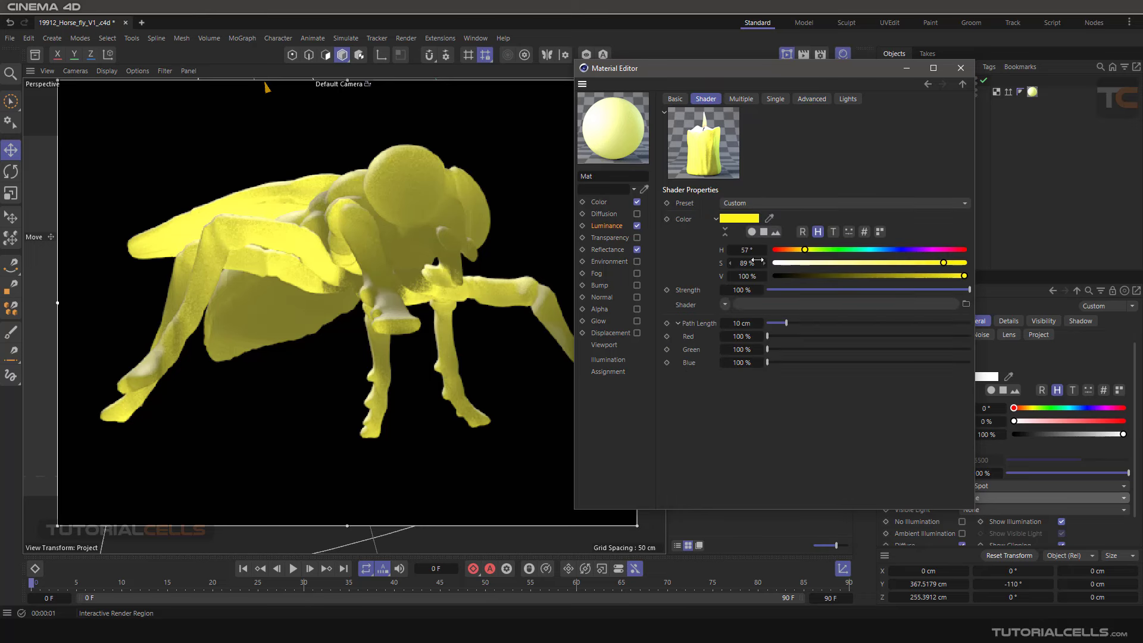
click(725, 305)
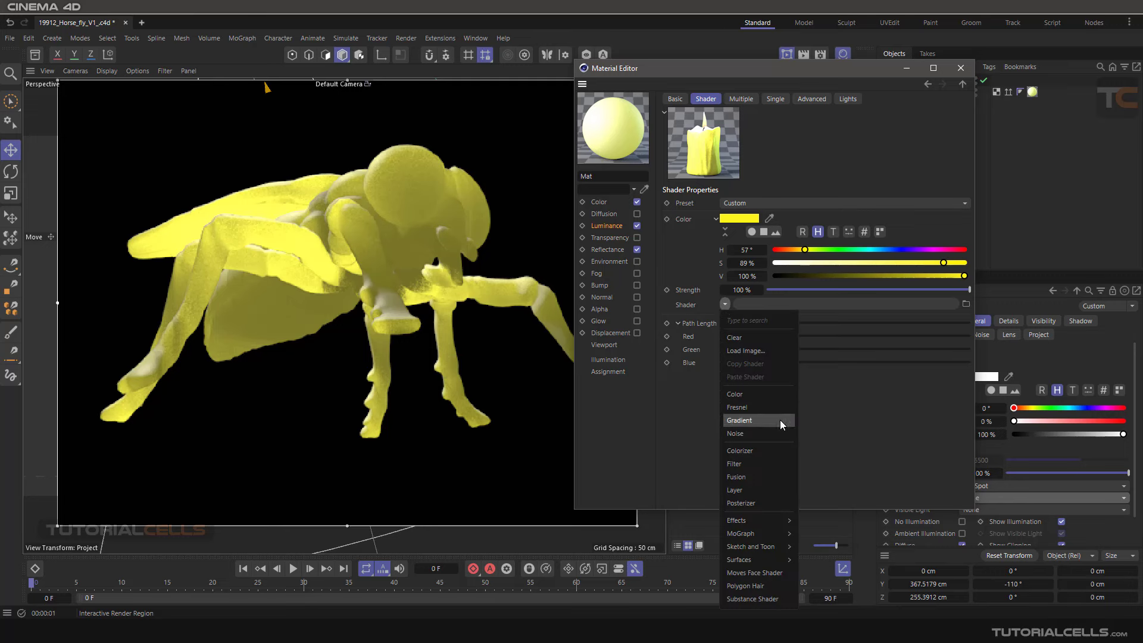
click(597, 202)
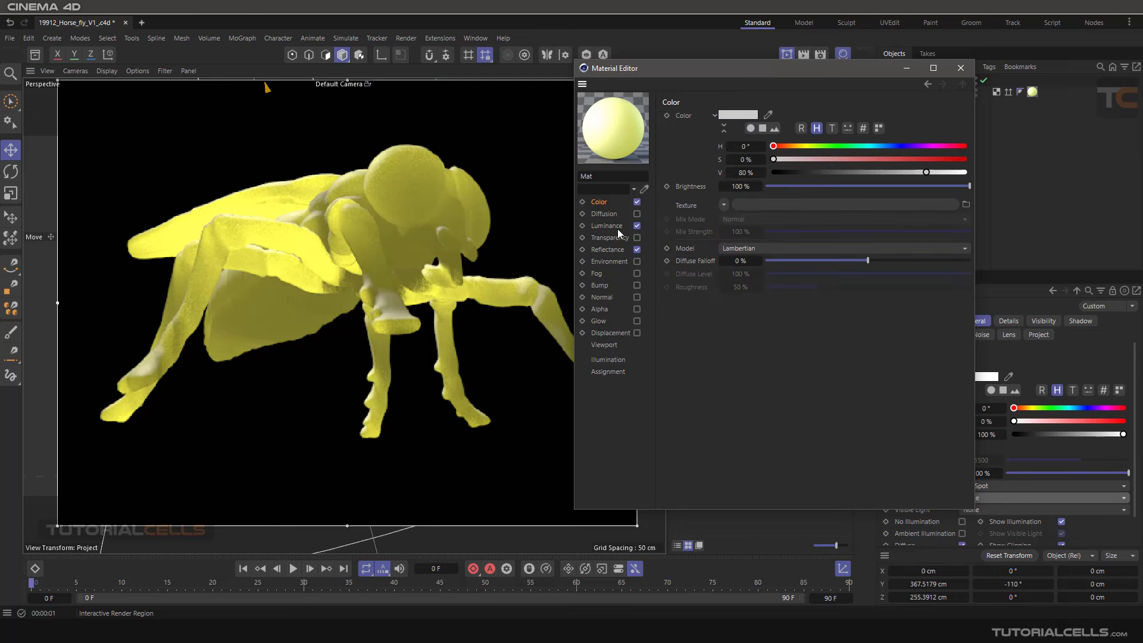
click(617, 229)
click(751, 206)
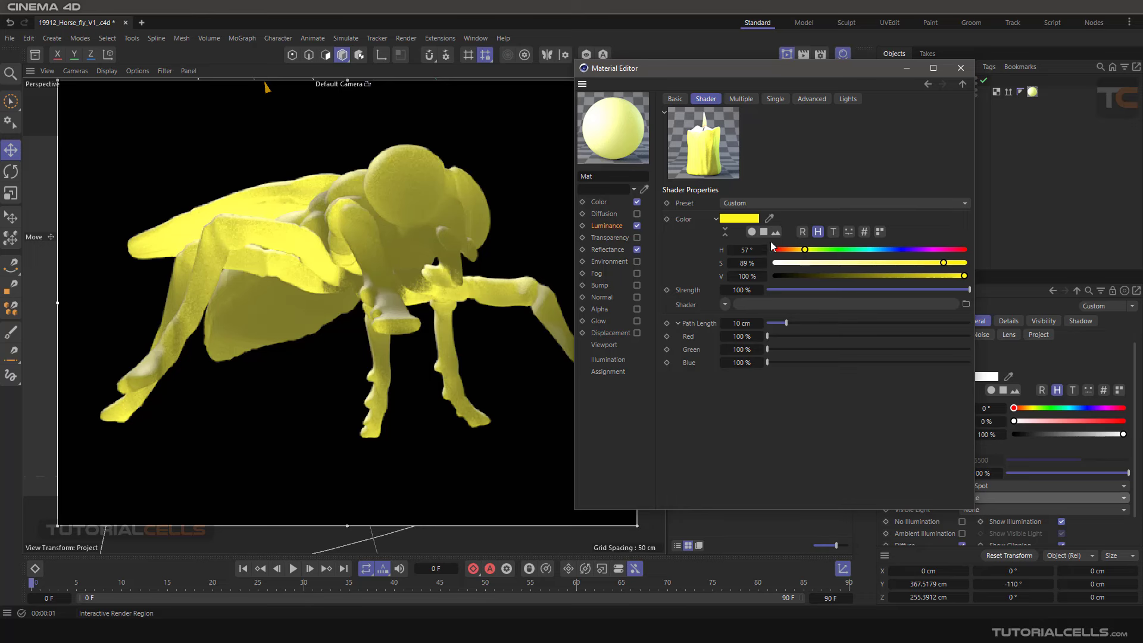
click(809, 102)
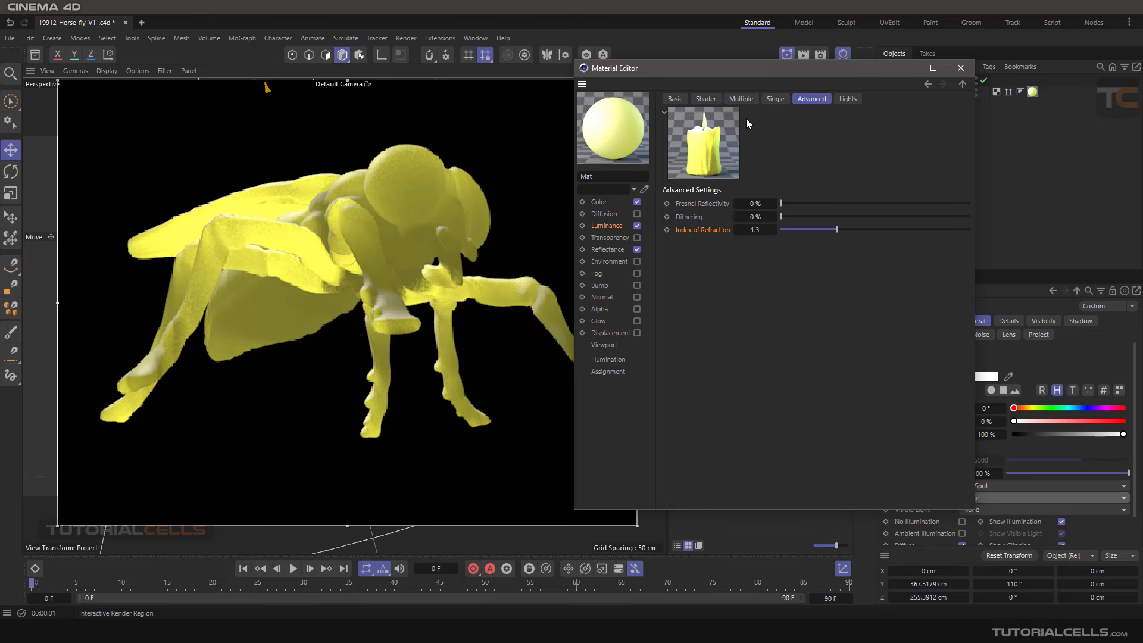
click(703, 99)
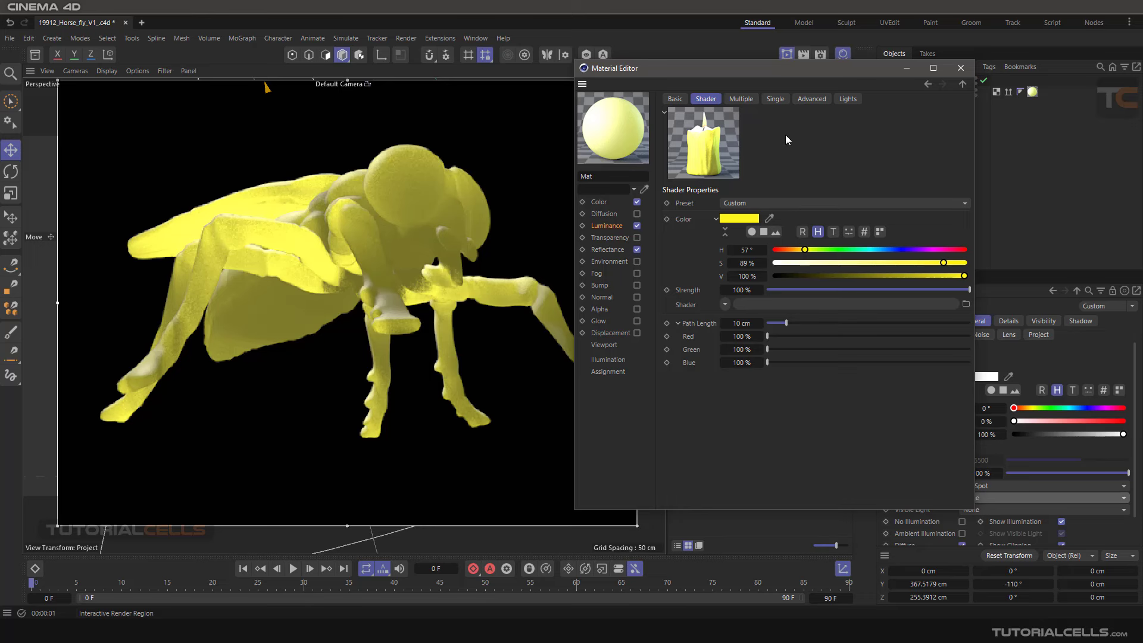
Step: Disable Compute GI Contribution in the Subsurface Scattering shader and briefly try the material without its Reflectance channel
click(848, 99)
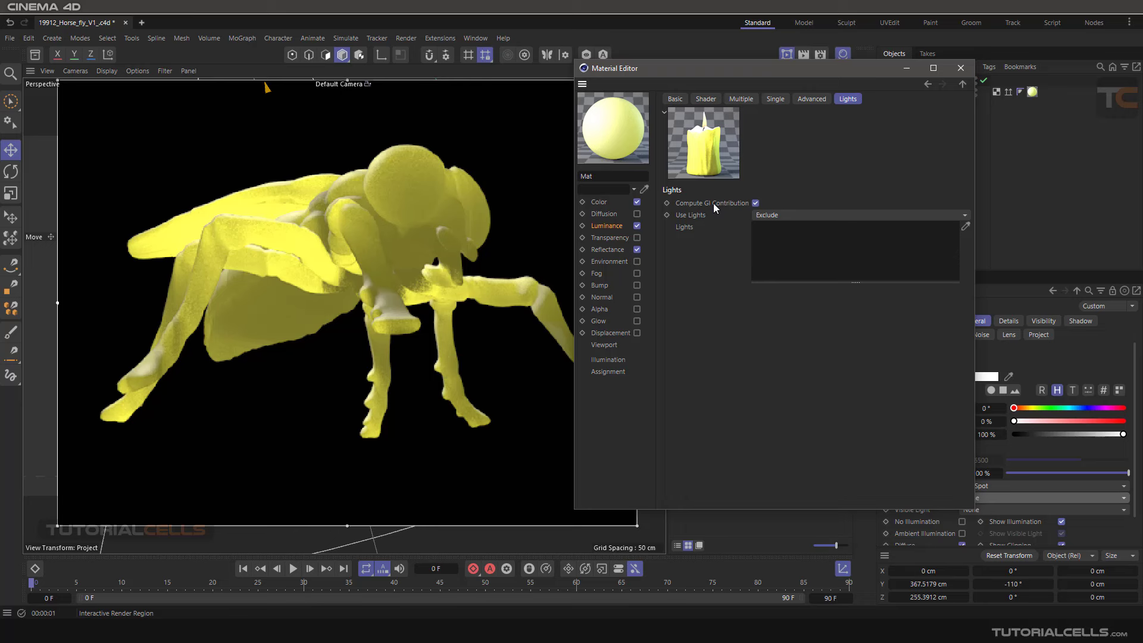
click(755, 203)
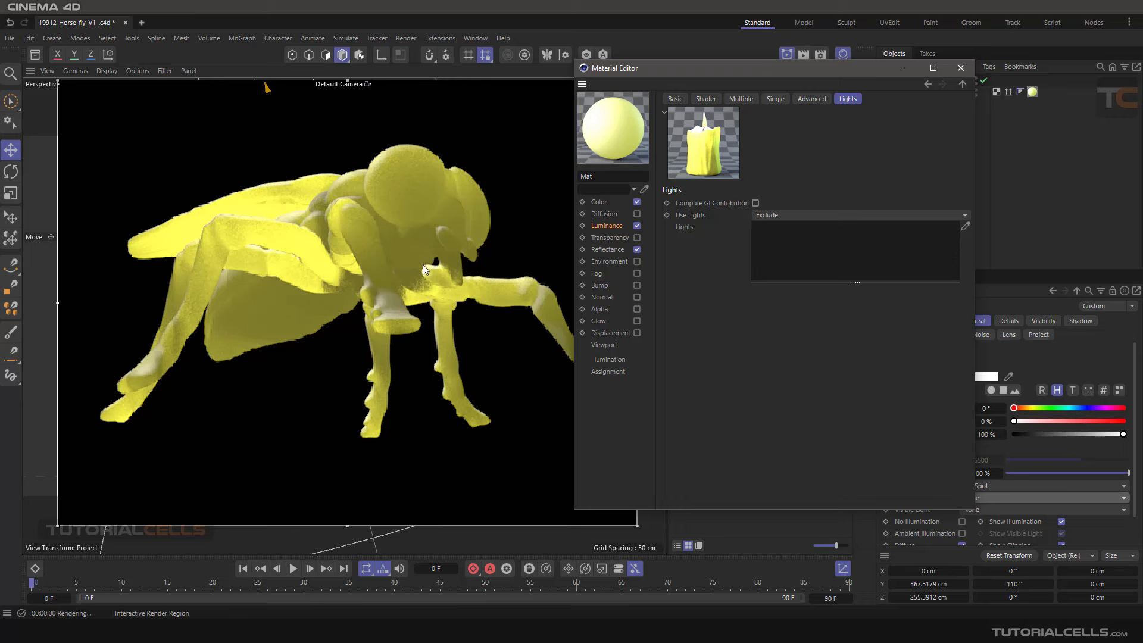
click(636, 249)
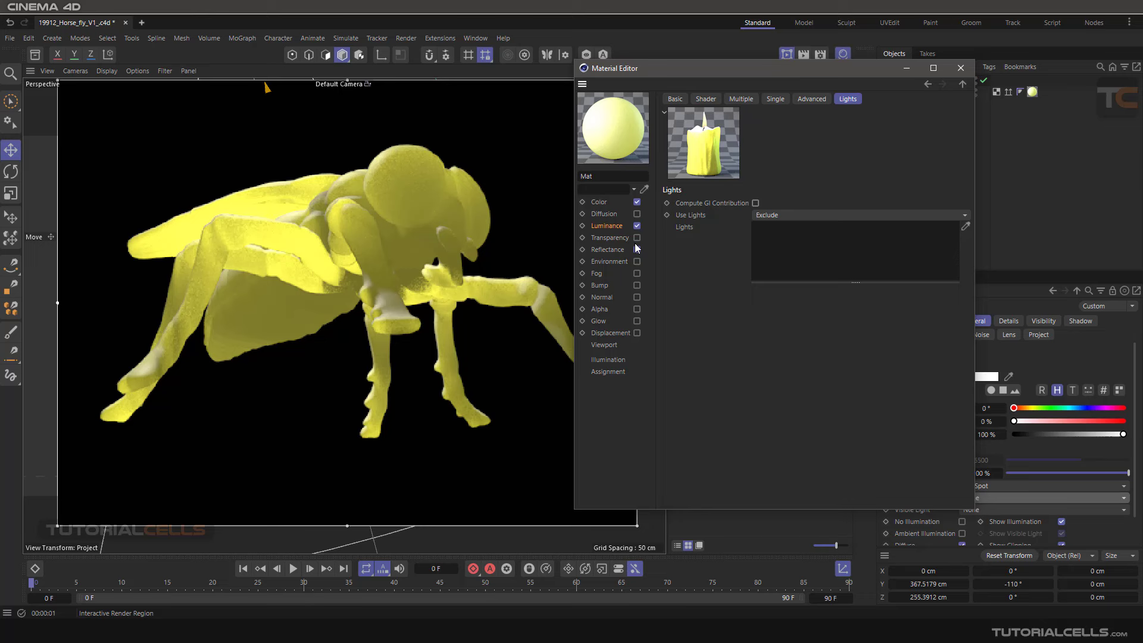
click(602, 226)
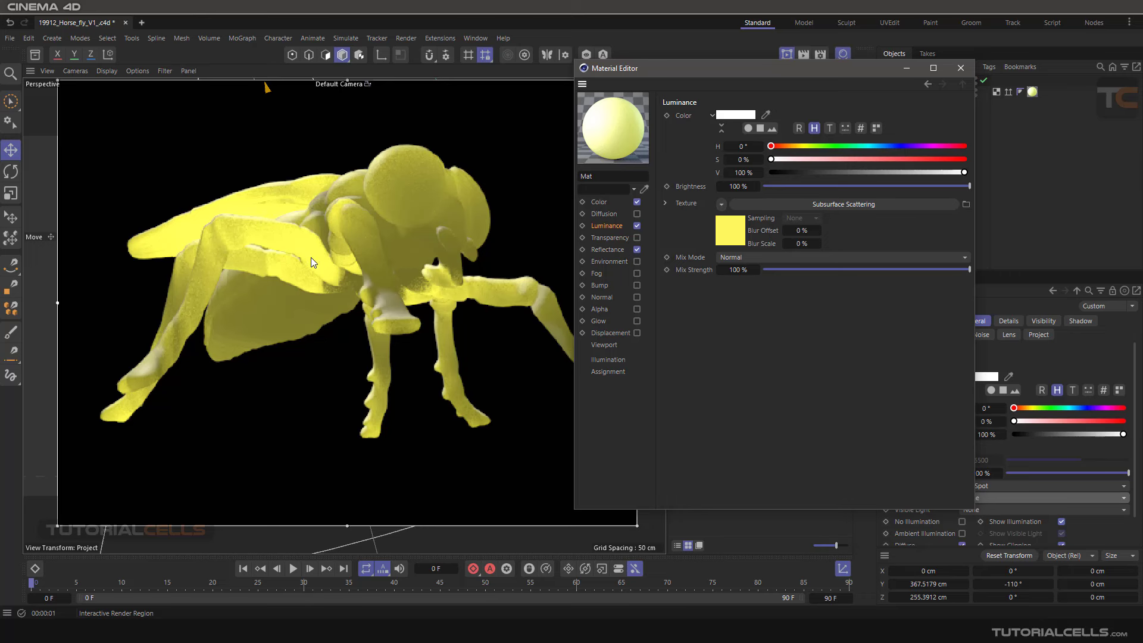
click(779, 203)
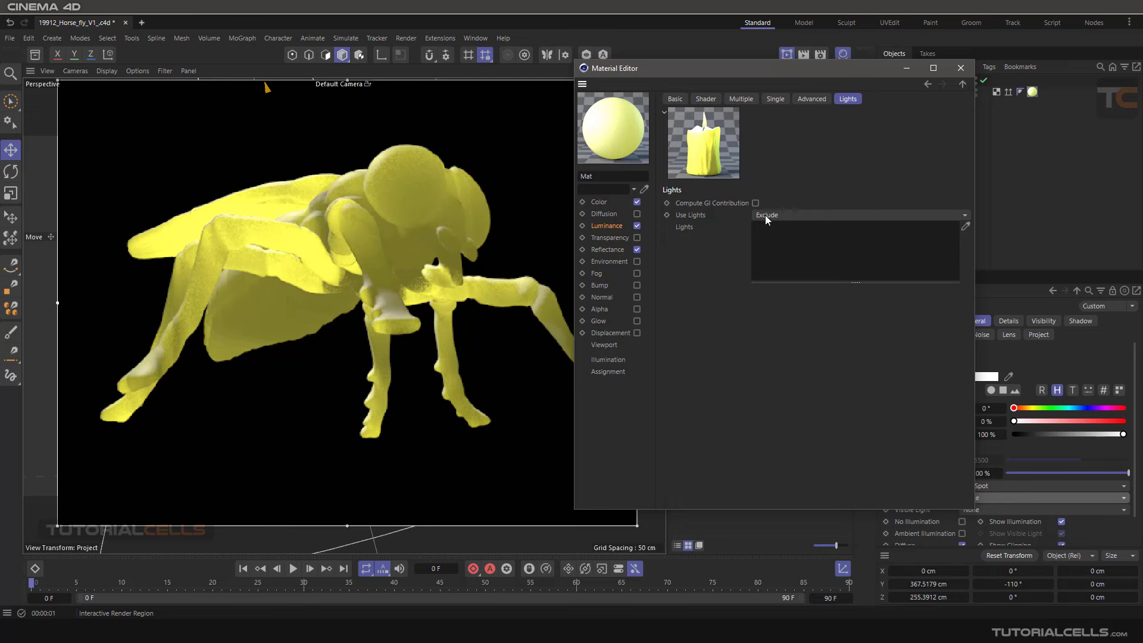
Step: Move the Material Editor clear of the scene's object list and set the shader's Use Lights mode to Include
drag(792, 69, 646, 77)
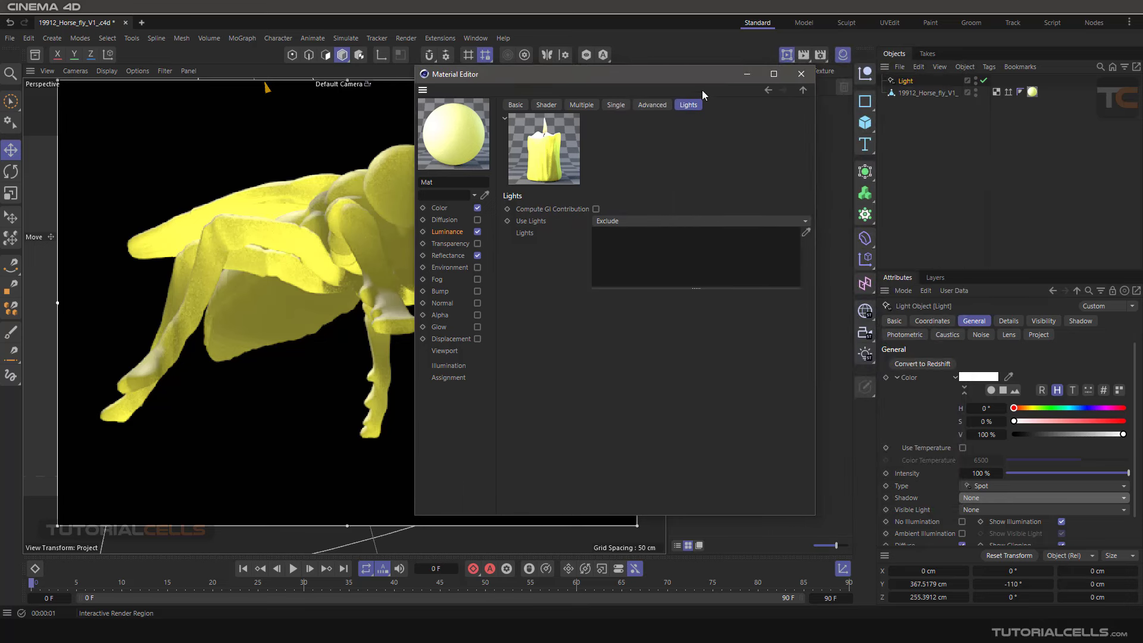
drag(673, 74, 727, 71)
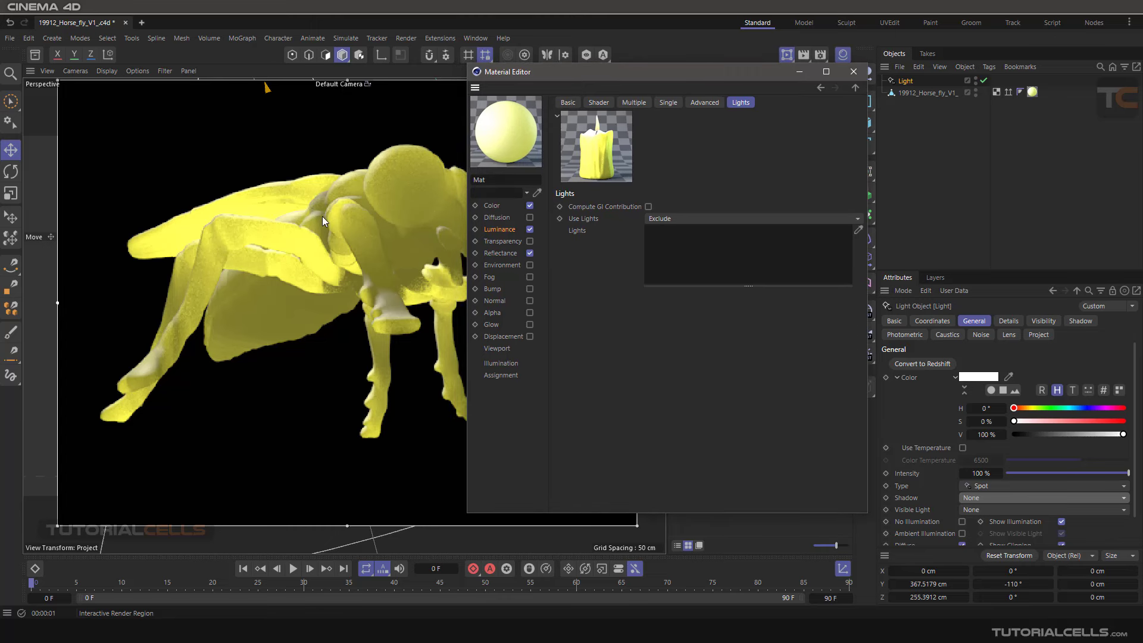
click(666, 224)
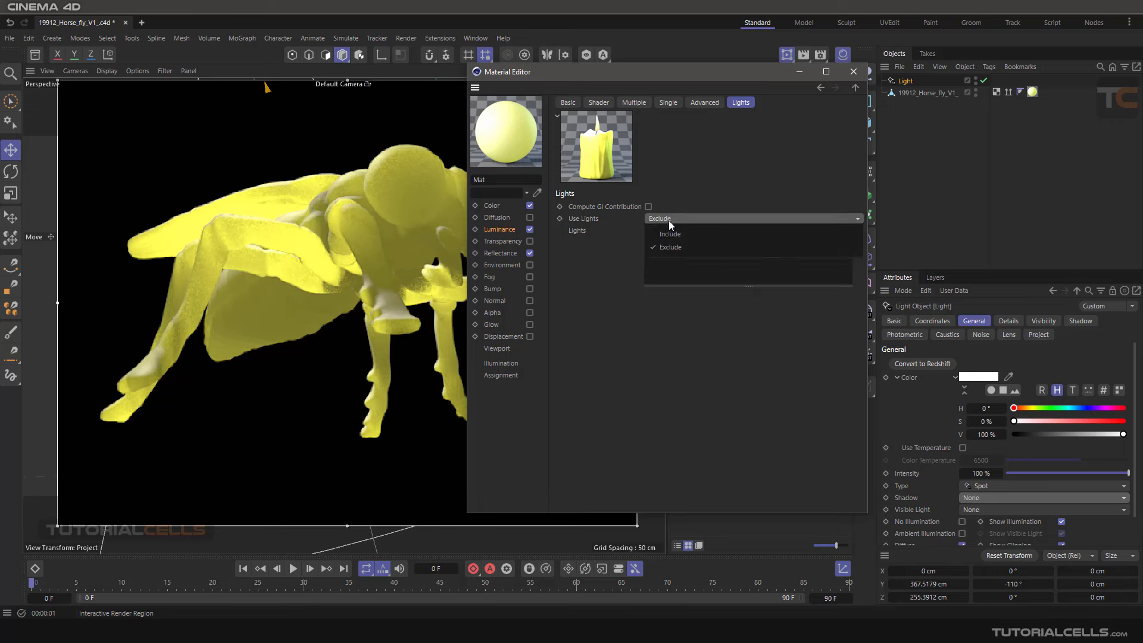
click(685, 237)
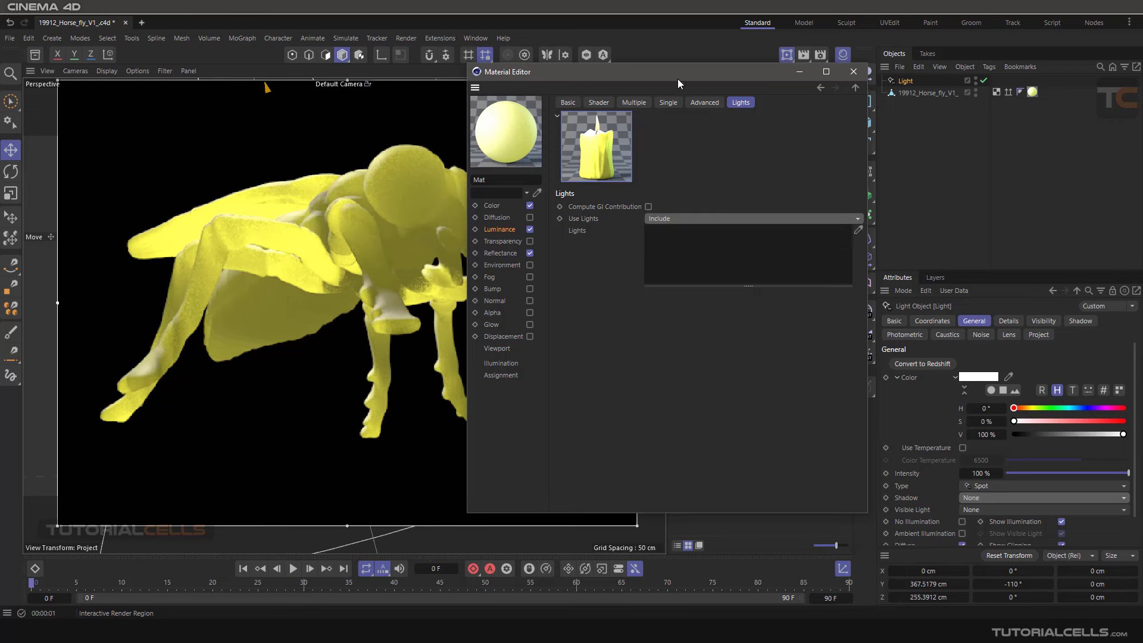
Step: Add the scene's spot light to the Subsurface Scattering shader's included Lights list
drag(678, 79, 689, 71)
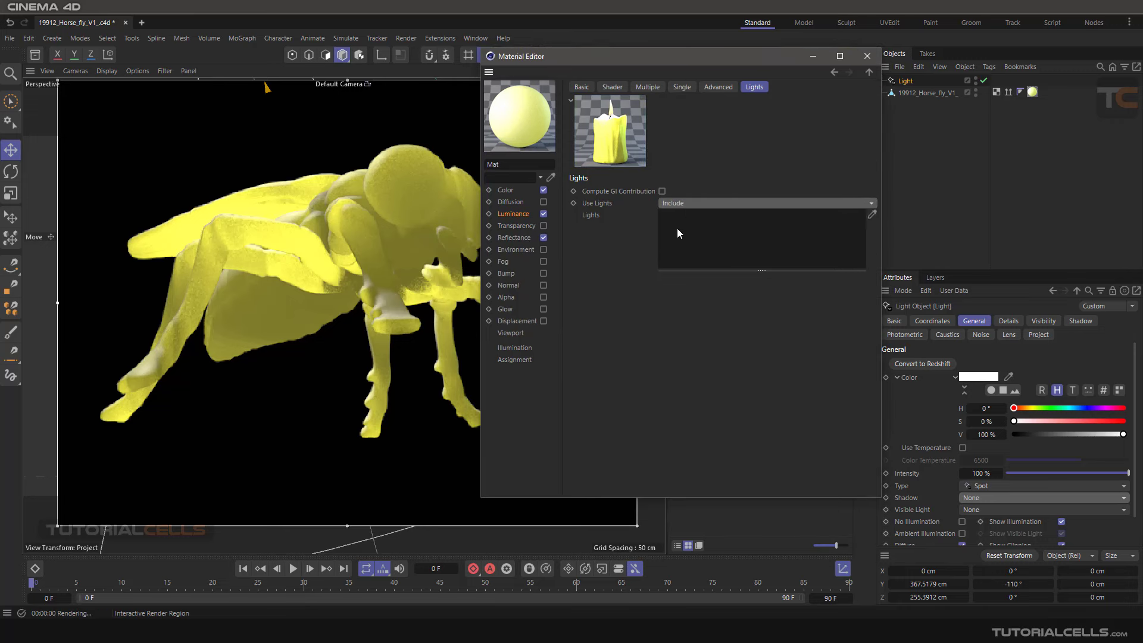
drag(894, 85, 667, 237)
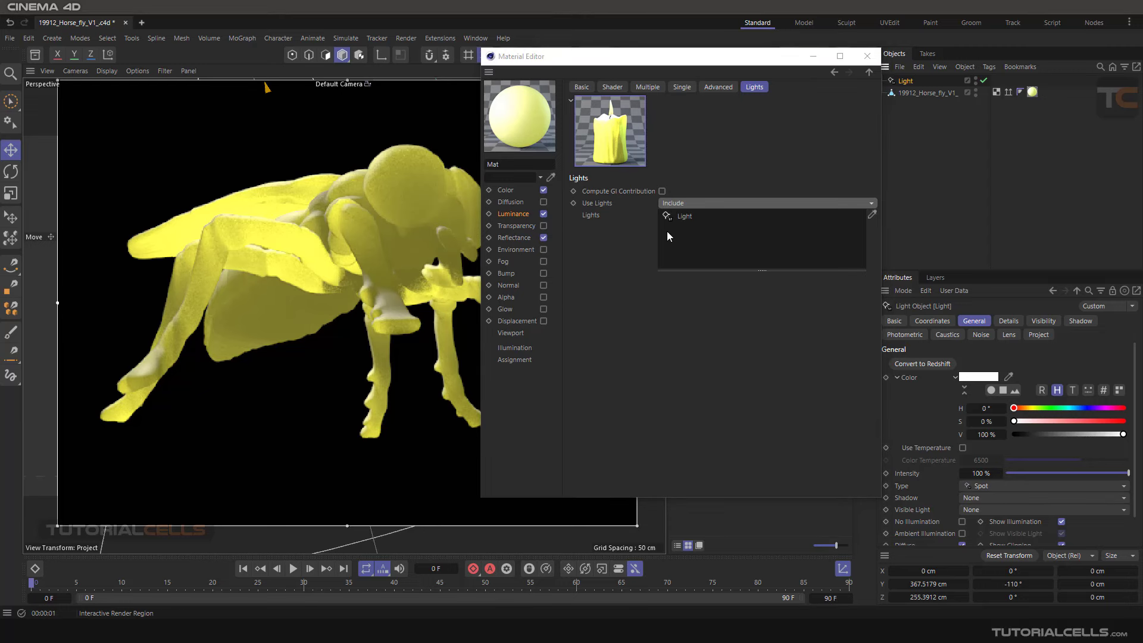
Step: Add two omni lights to the scene and move the second one to about 833 cm along Z
drag(777, 62, 711, 56)
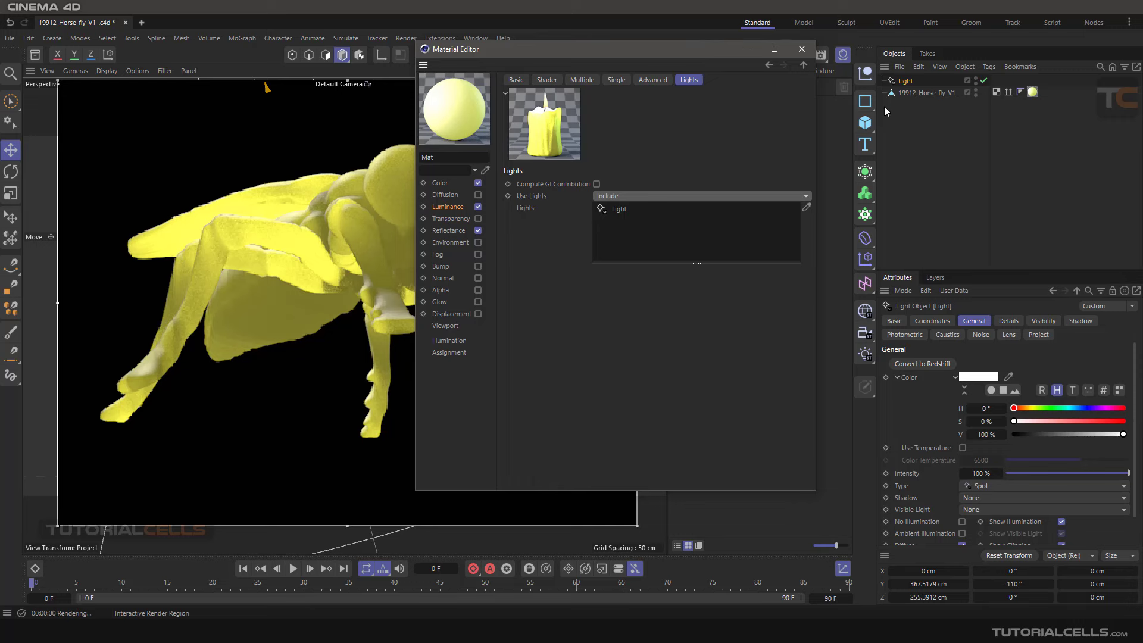
click(873, 363)
click(873, 363)
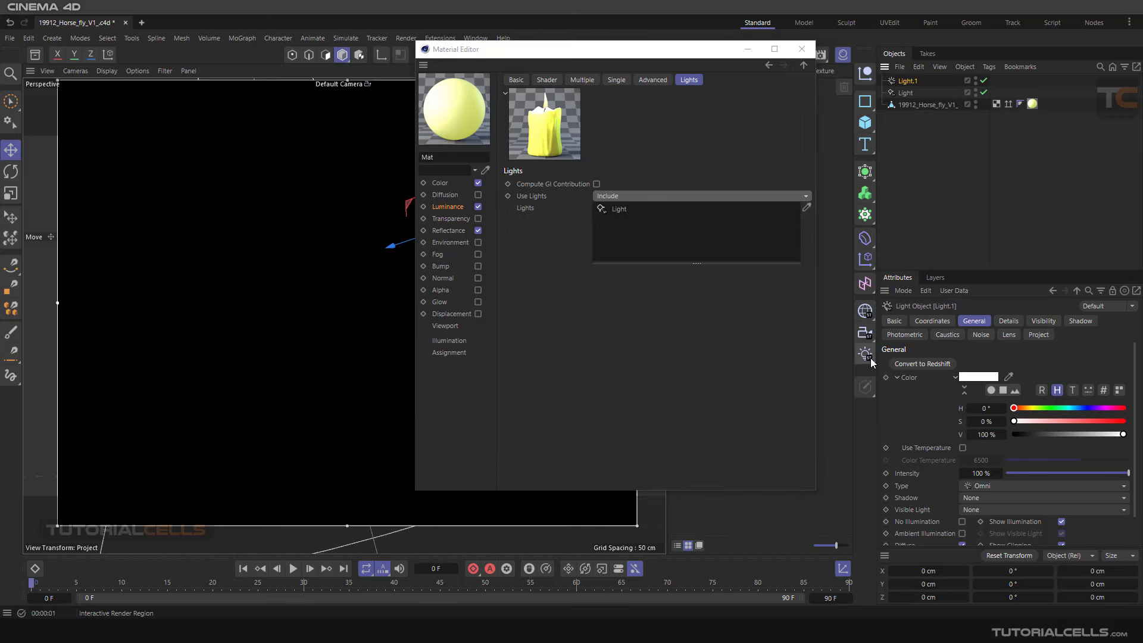
drag(680, 50, 739, 47)
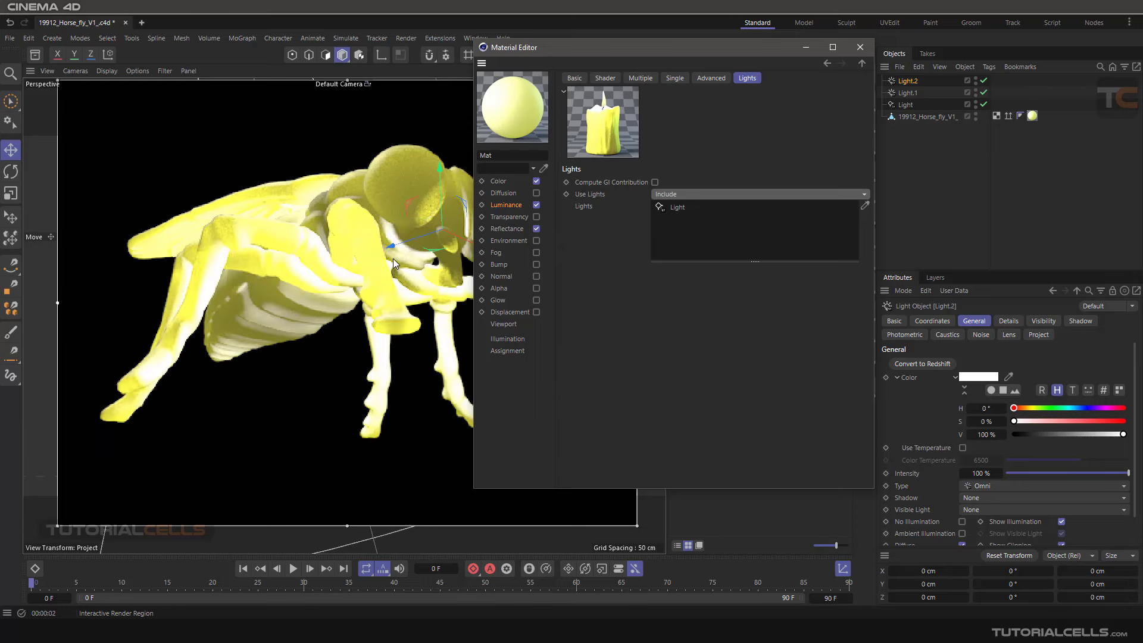
drag(392, 245, 54, 387)
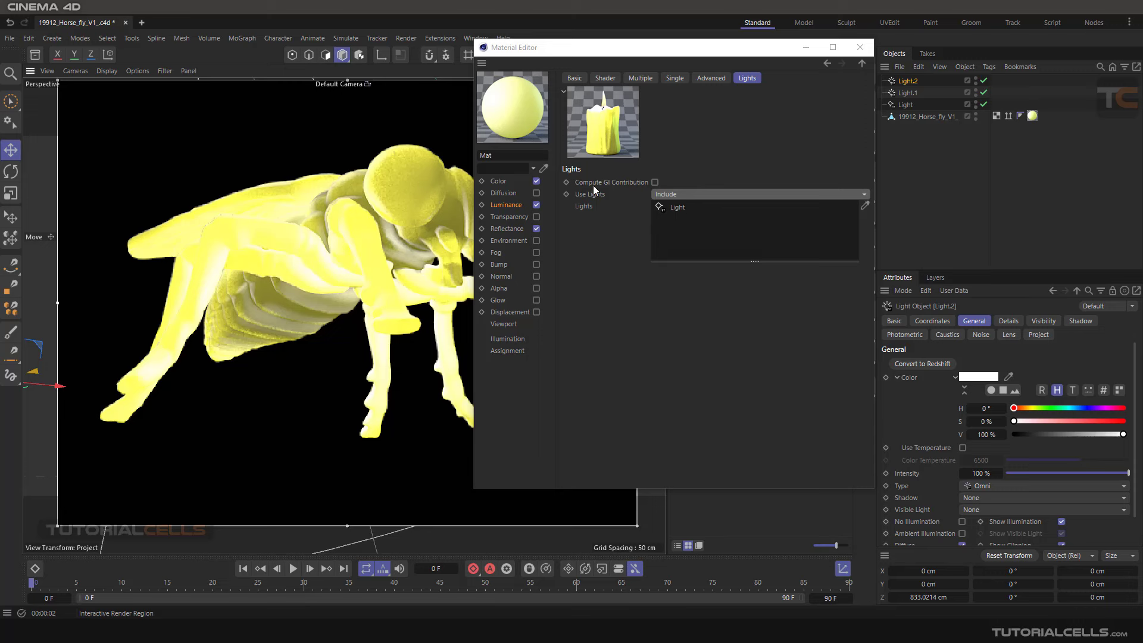
Step: Close the Material Editor and delete the two added omni lights, keeping the original spot light
click(858, 48)
click(859, 48)
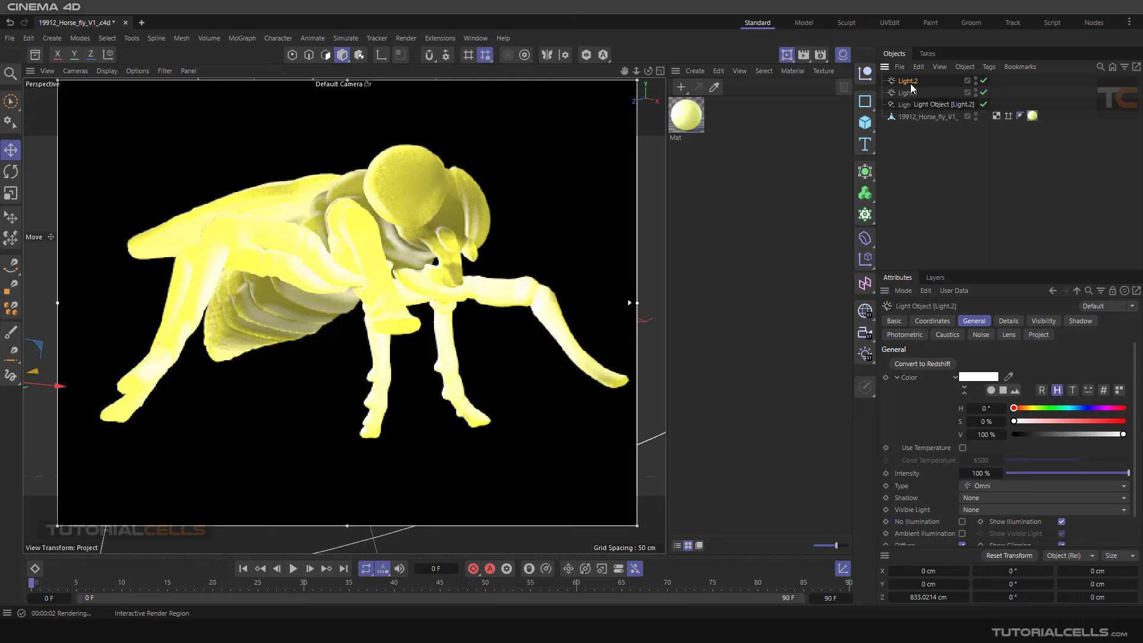
key(Delete)
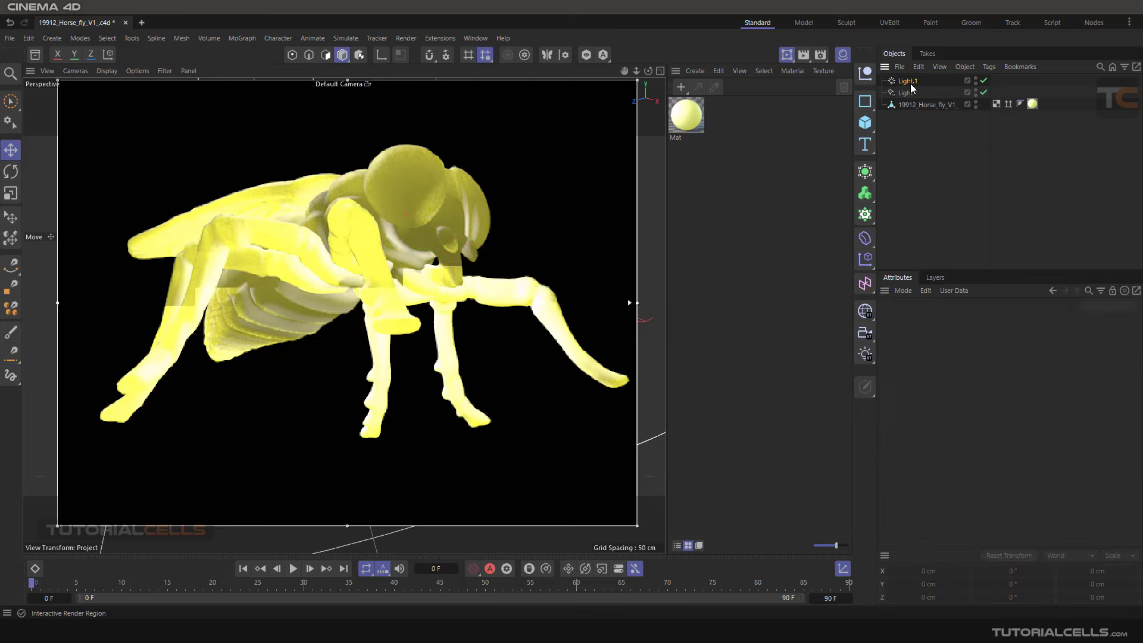
click(910, 82)
key(Delete)
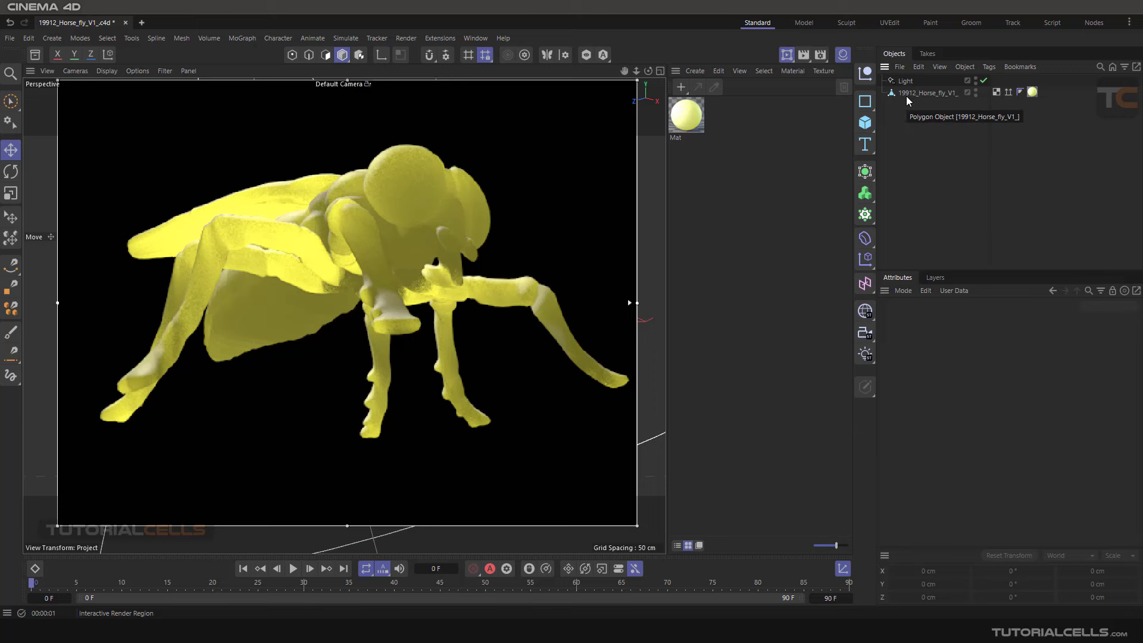
Step: Reopen the Mat material's Subsurface Scattering shader, set Use Lights to Exclude, and close the Material Editor
double_click(688, 113)
drag(769, 104, 722, 88)
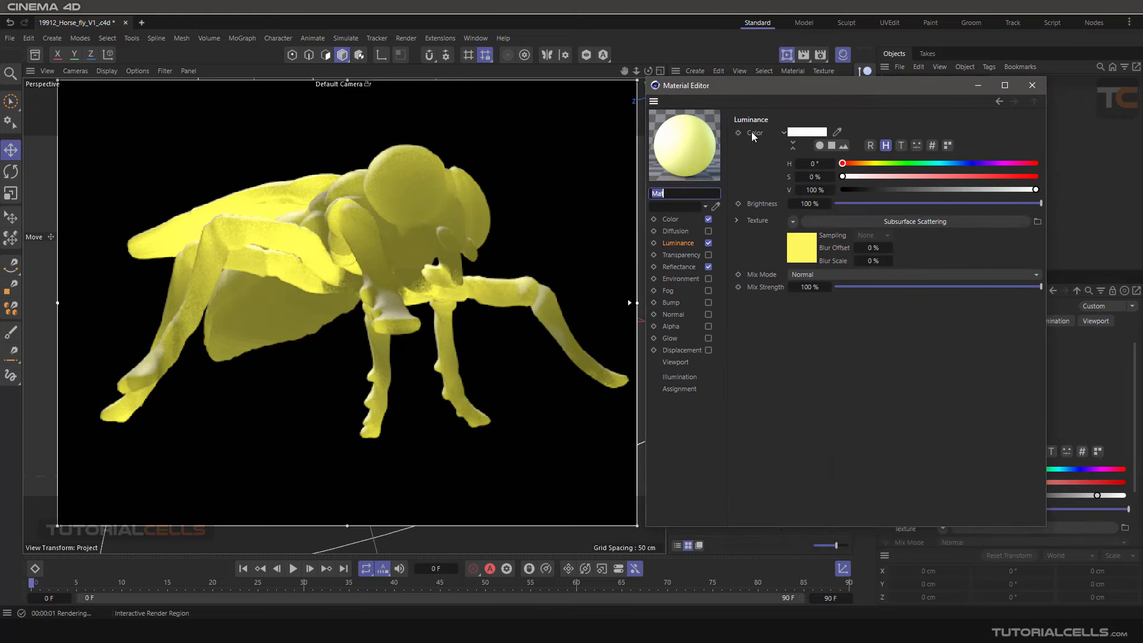
click(827, 219)
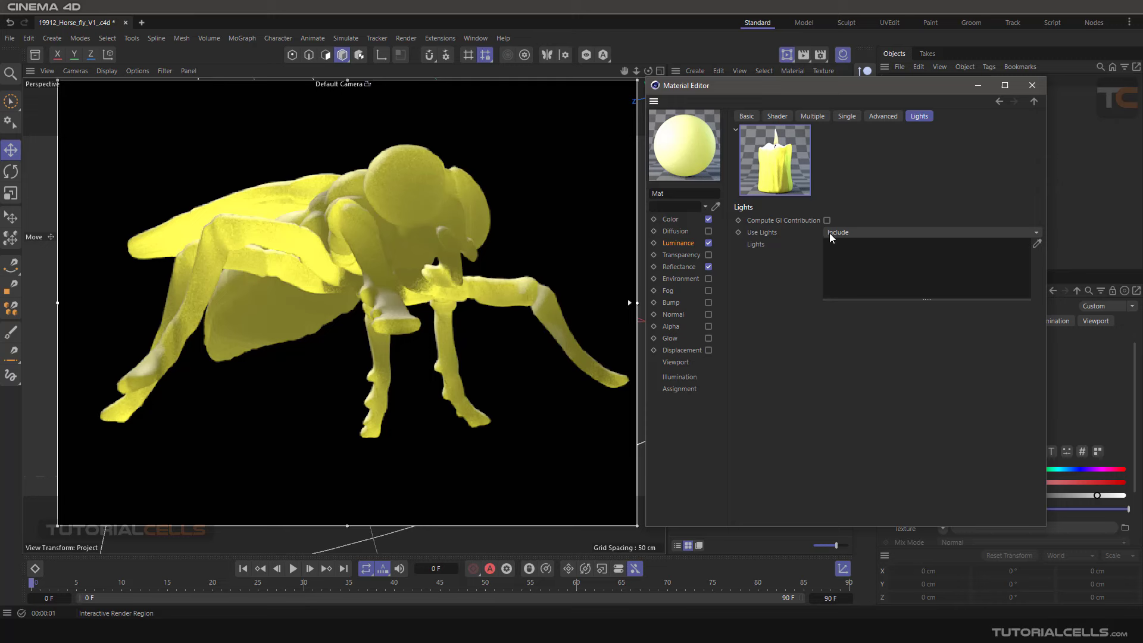
click(833, 232)
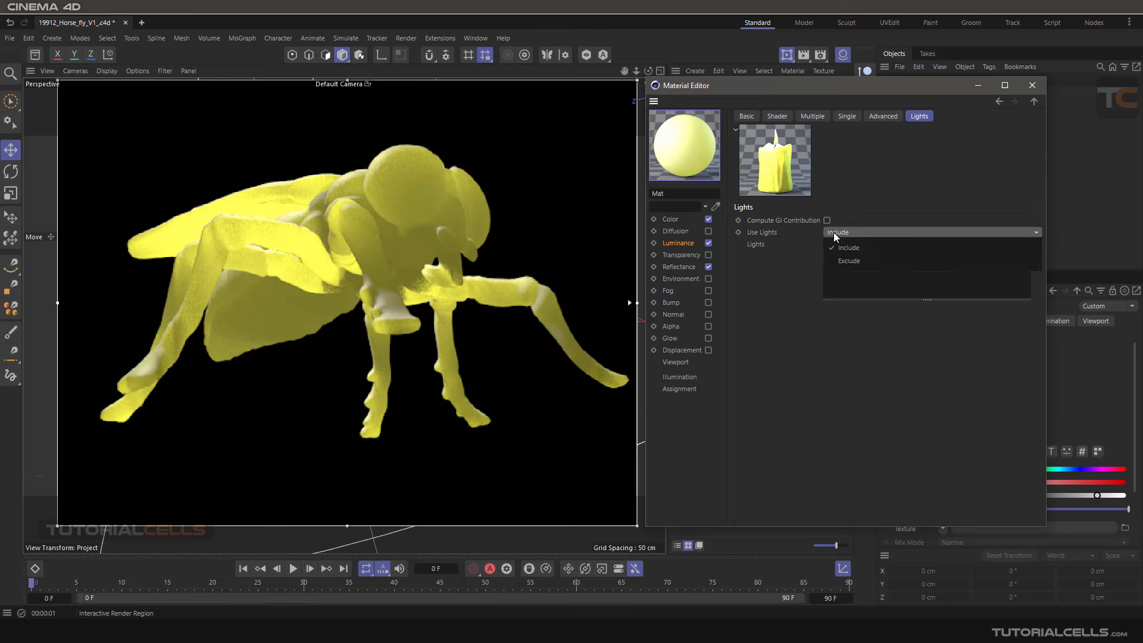
click(848, 261)
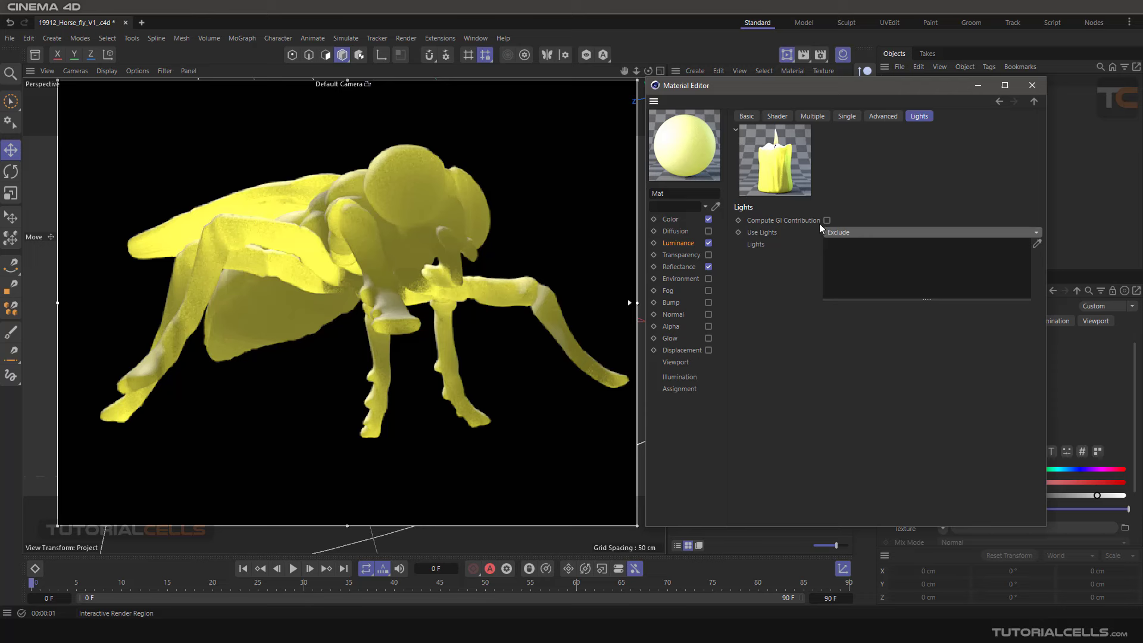
click(681, 249)
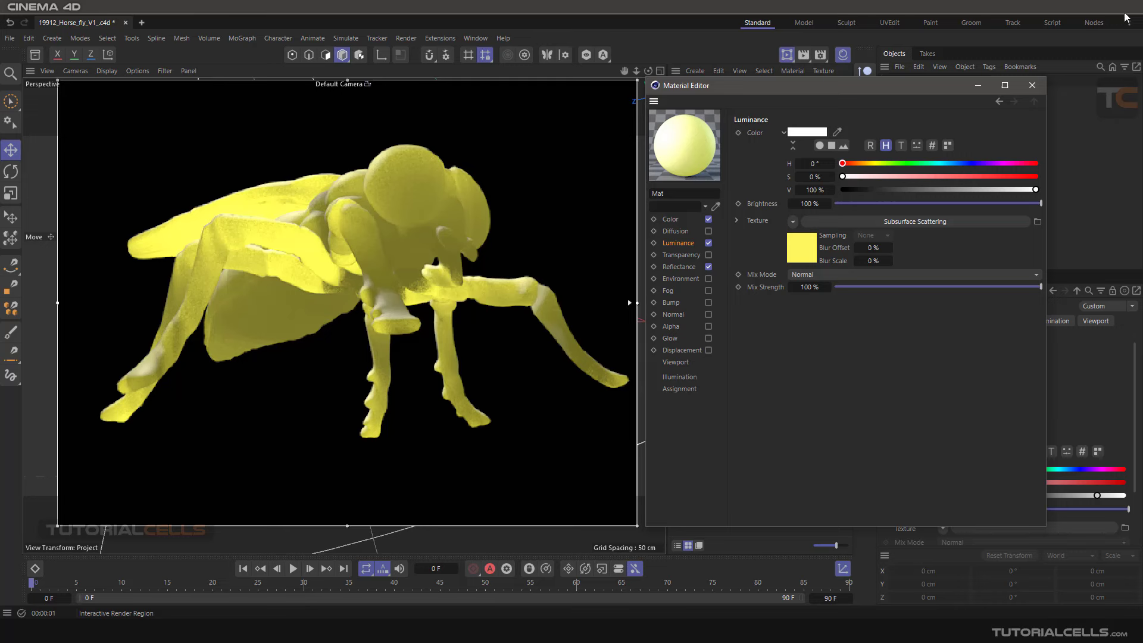
click(1033, 86)
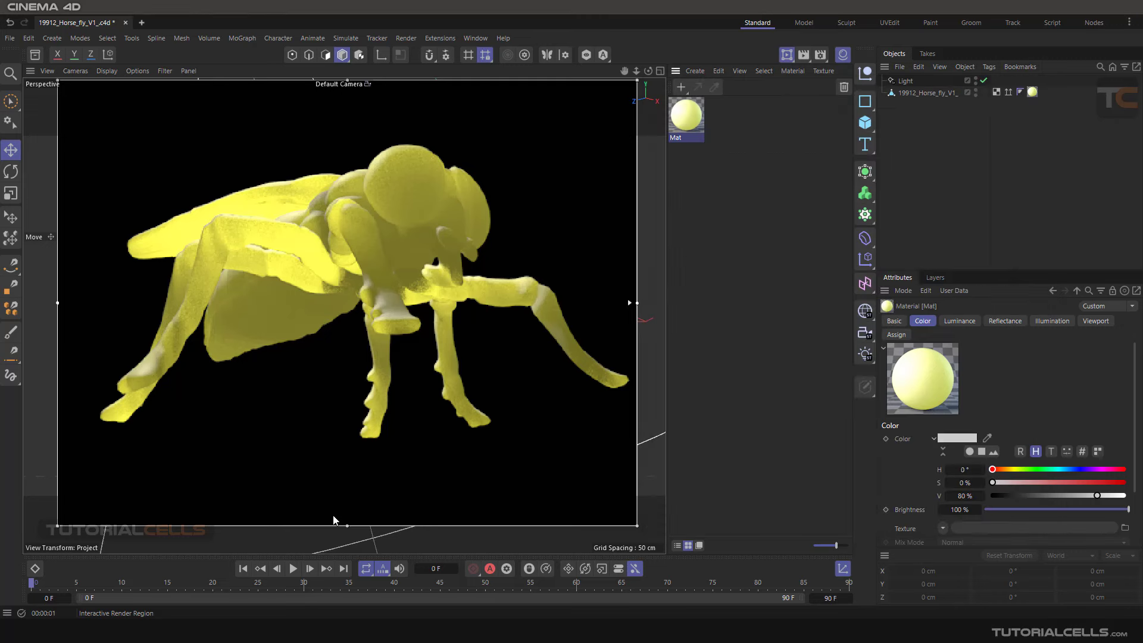